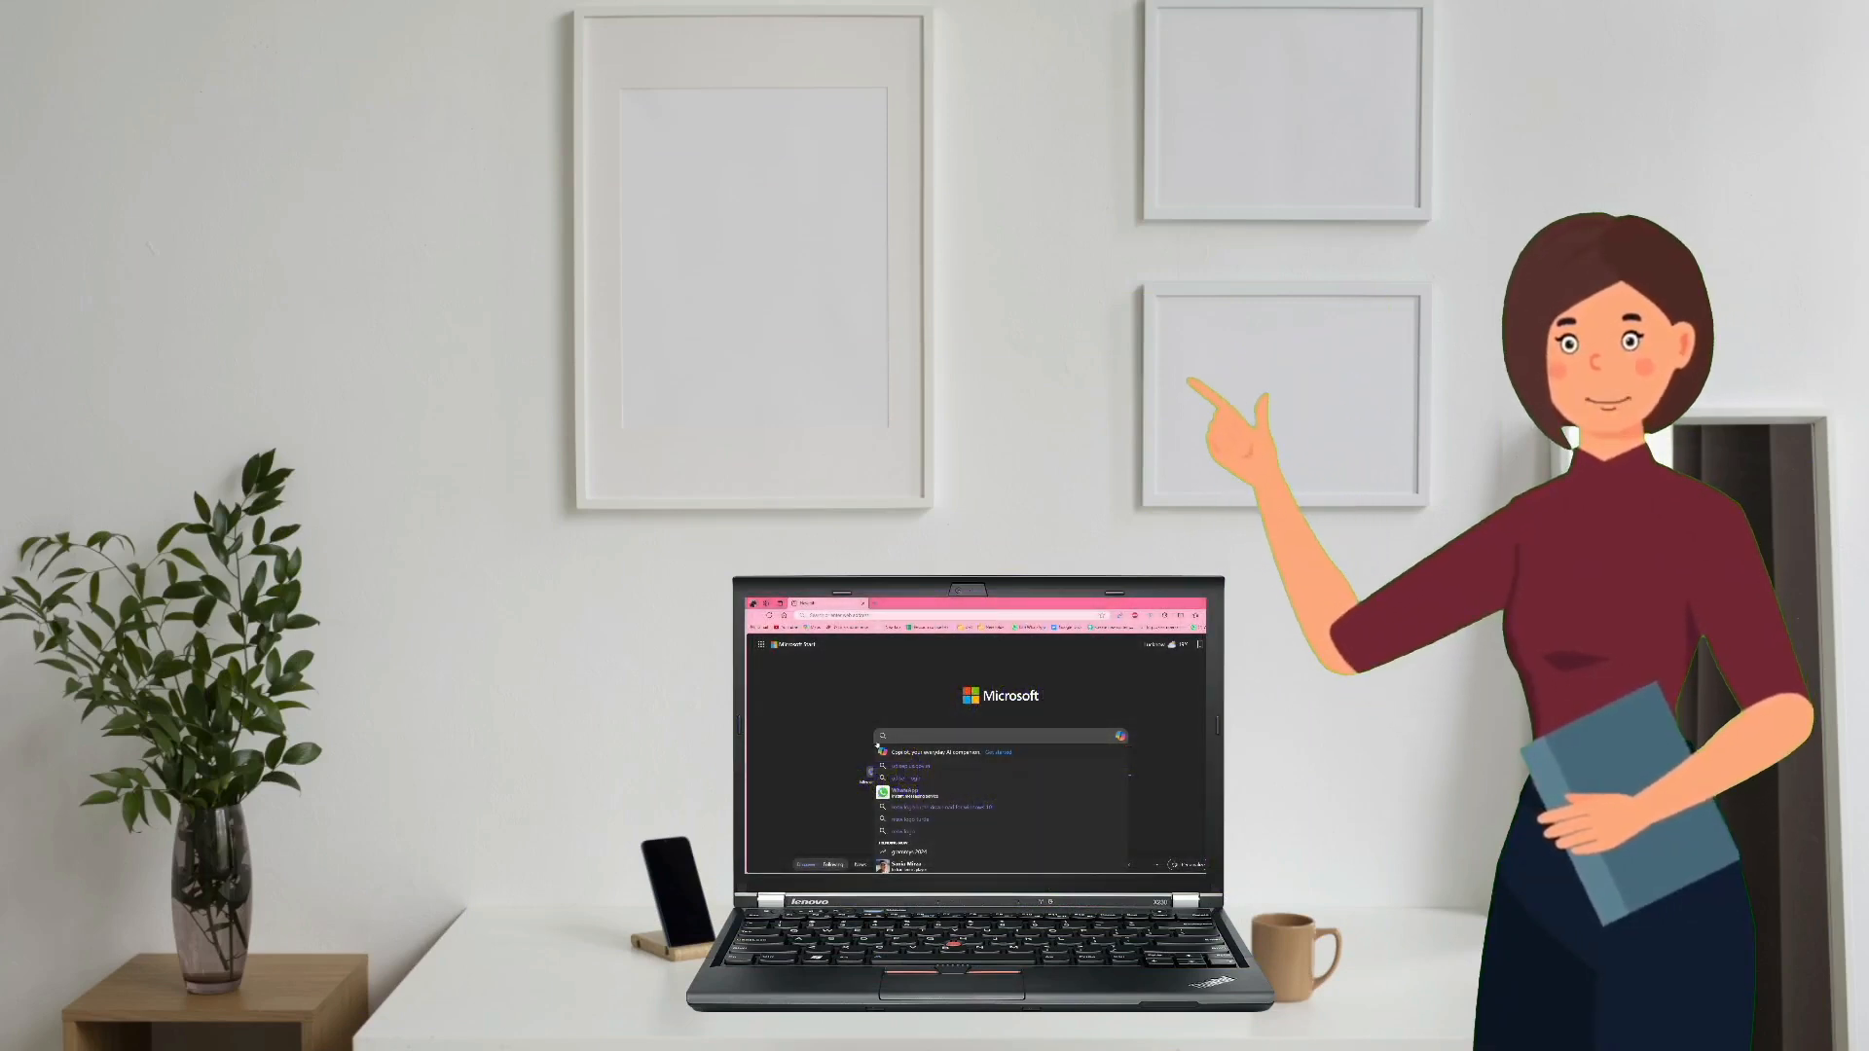
- Search the web for udiseplus.gov.in, then open the UDISE+ site's login page for all modules
left_click(839, 743)
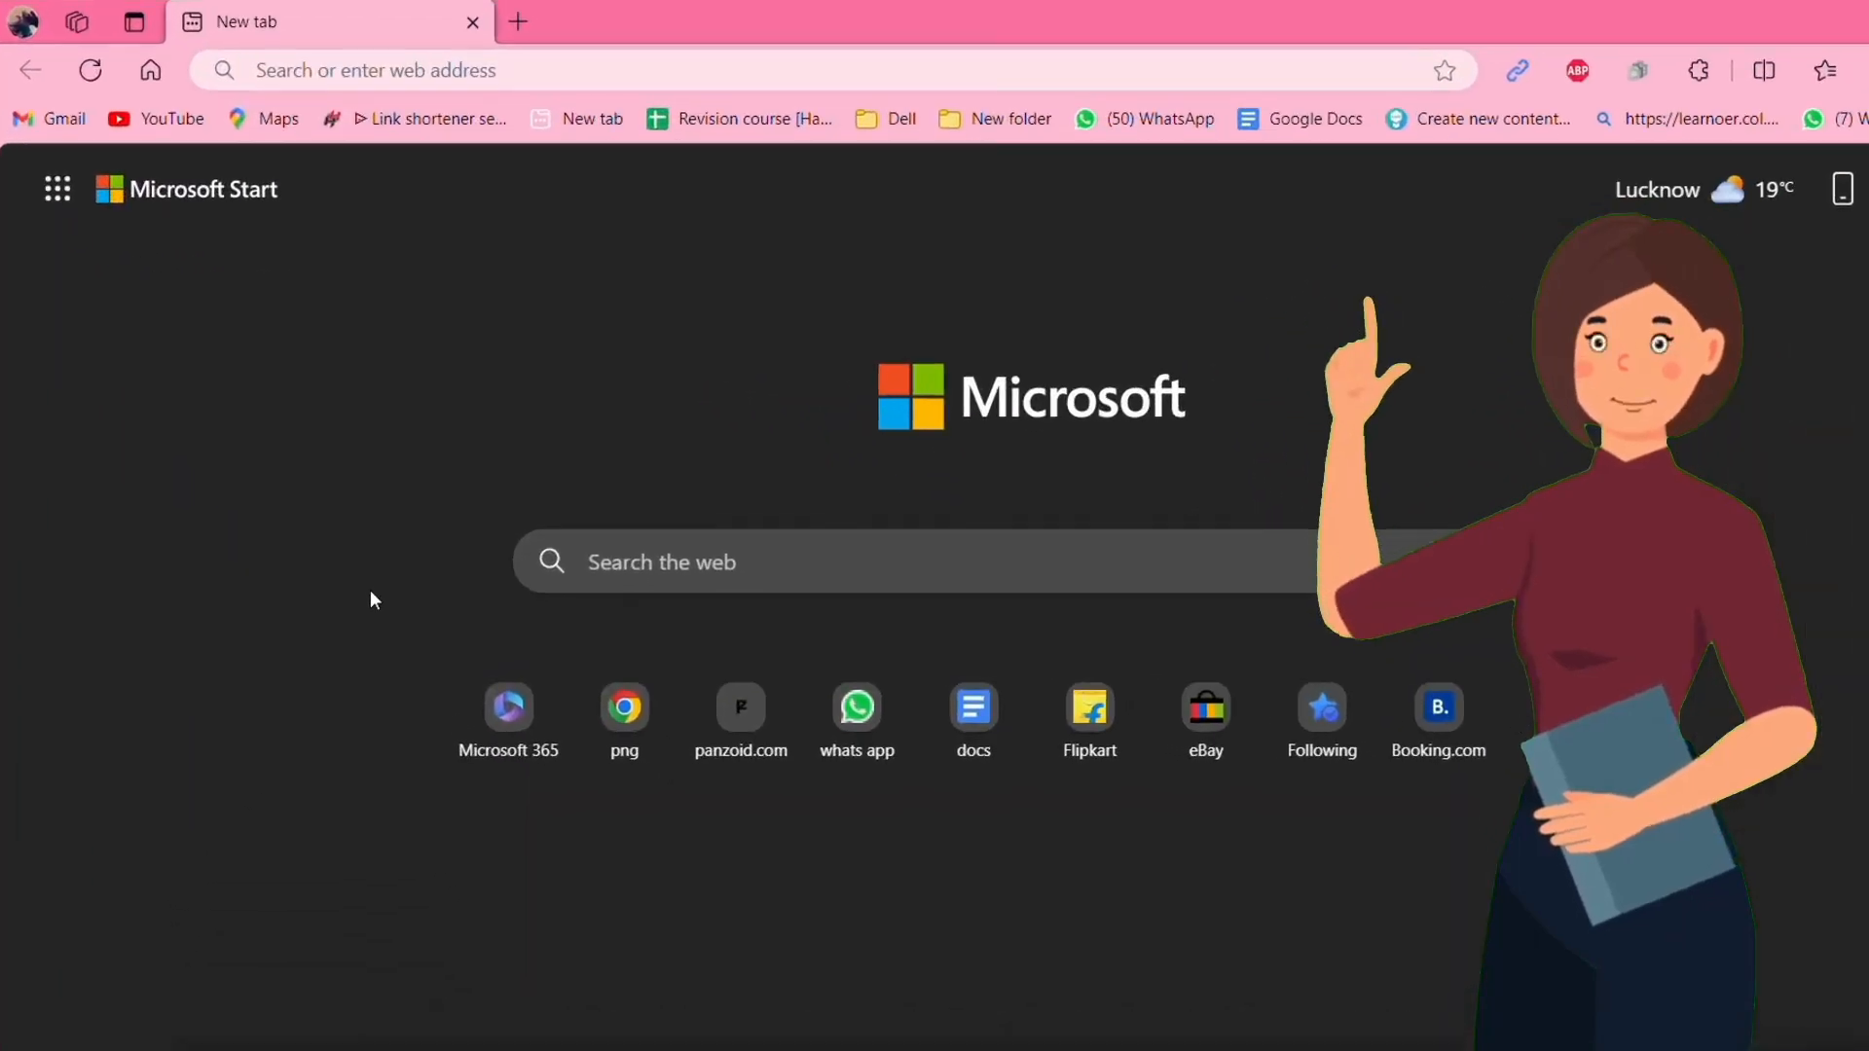
left_click(681, 577)
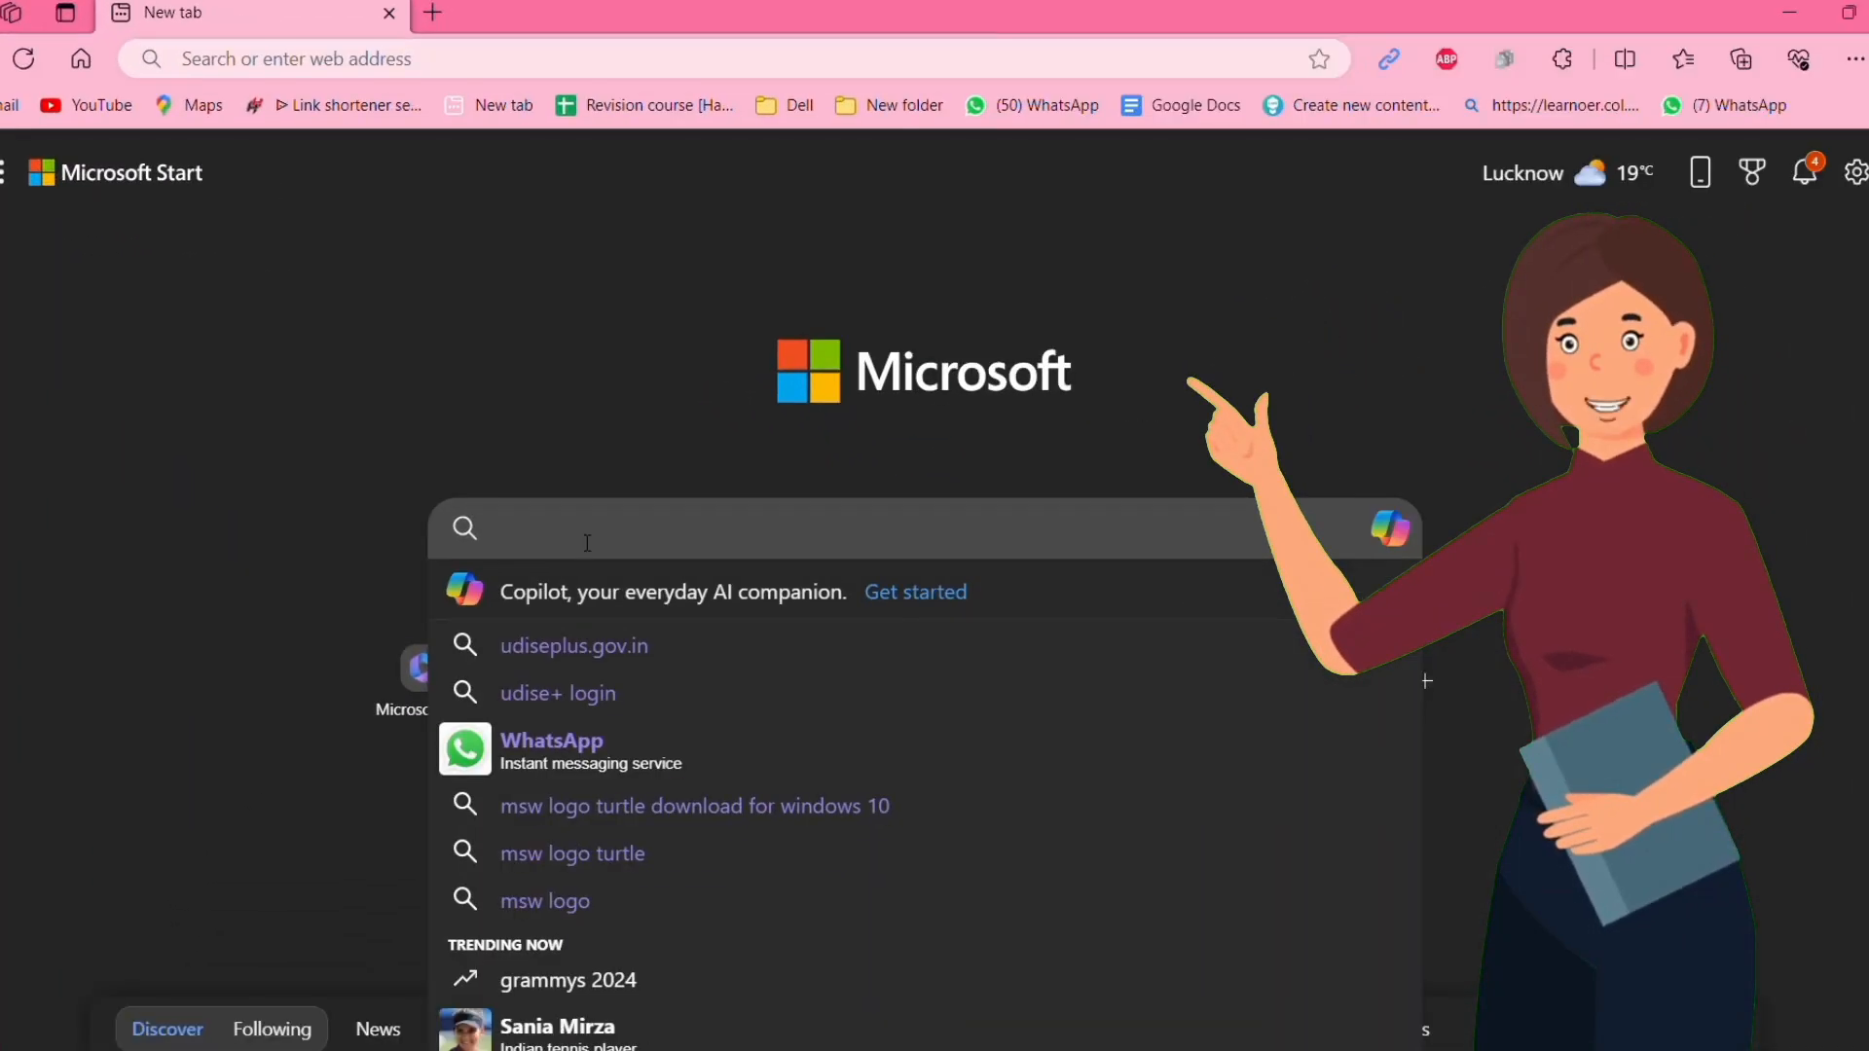
type("udis")
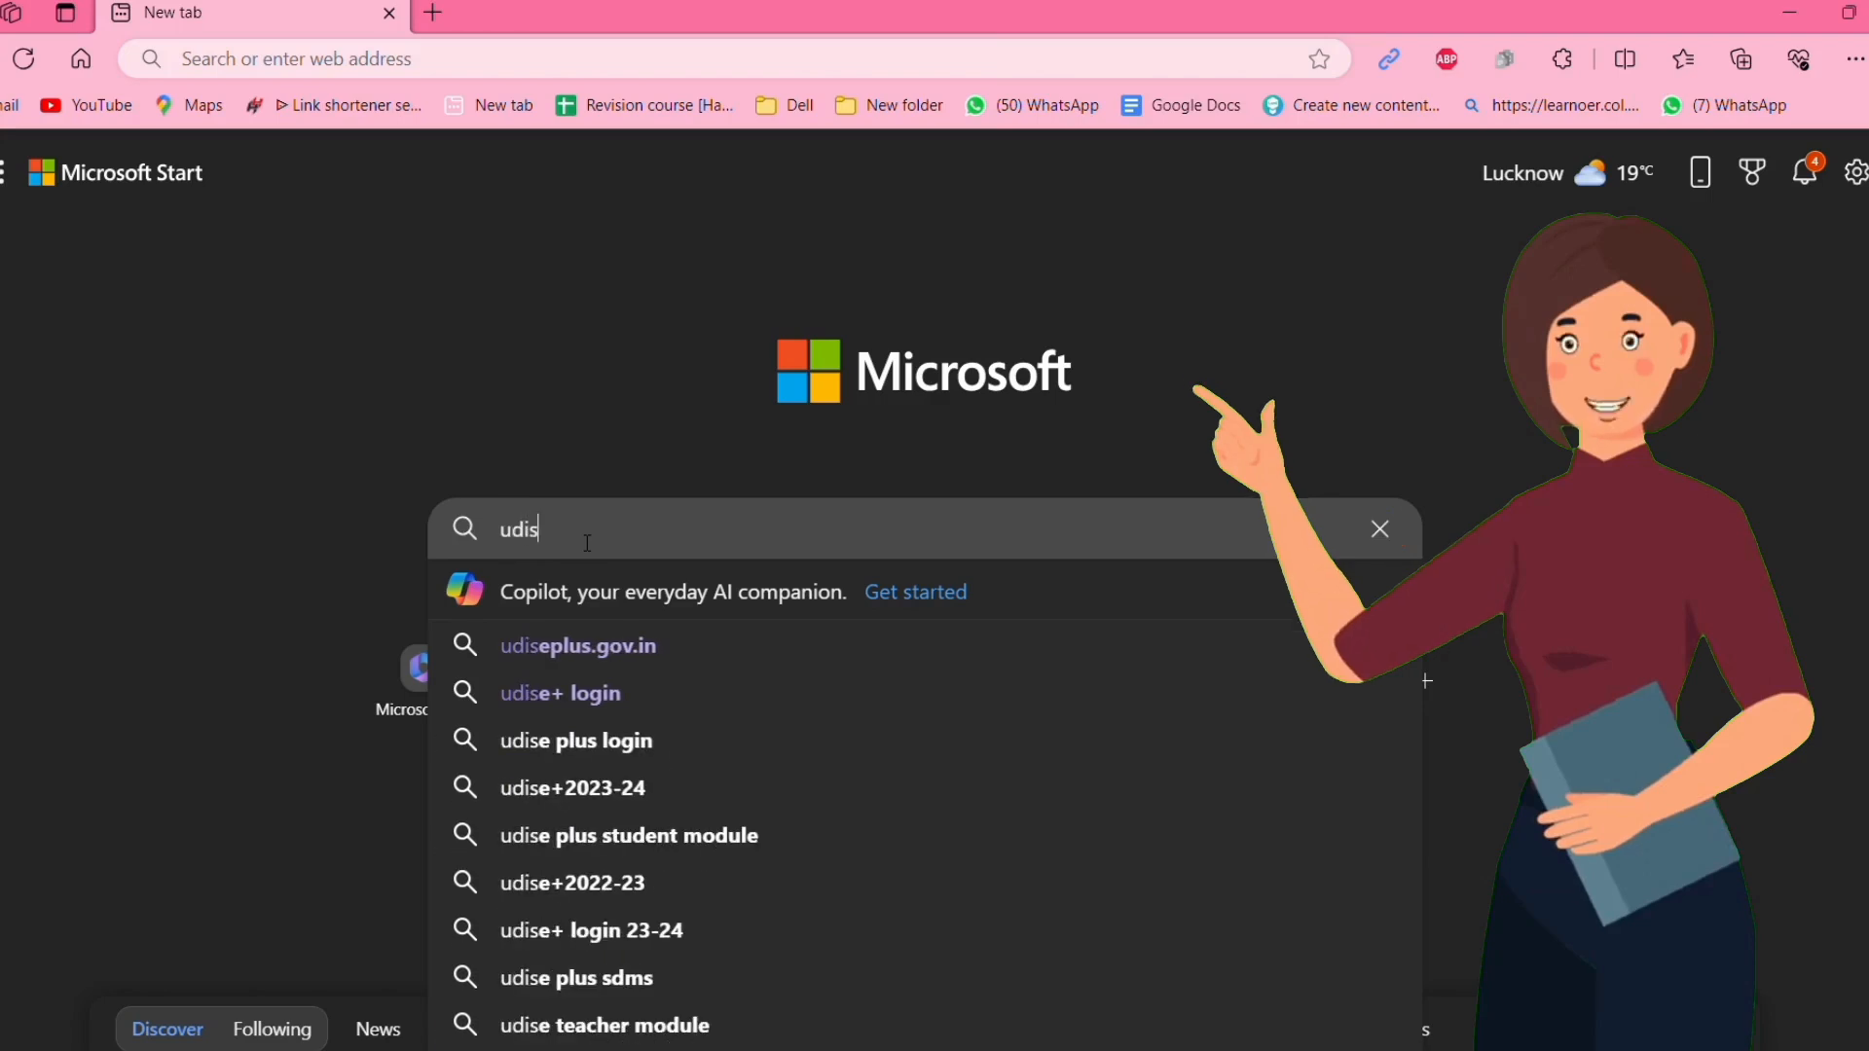
type("eplus")
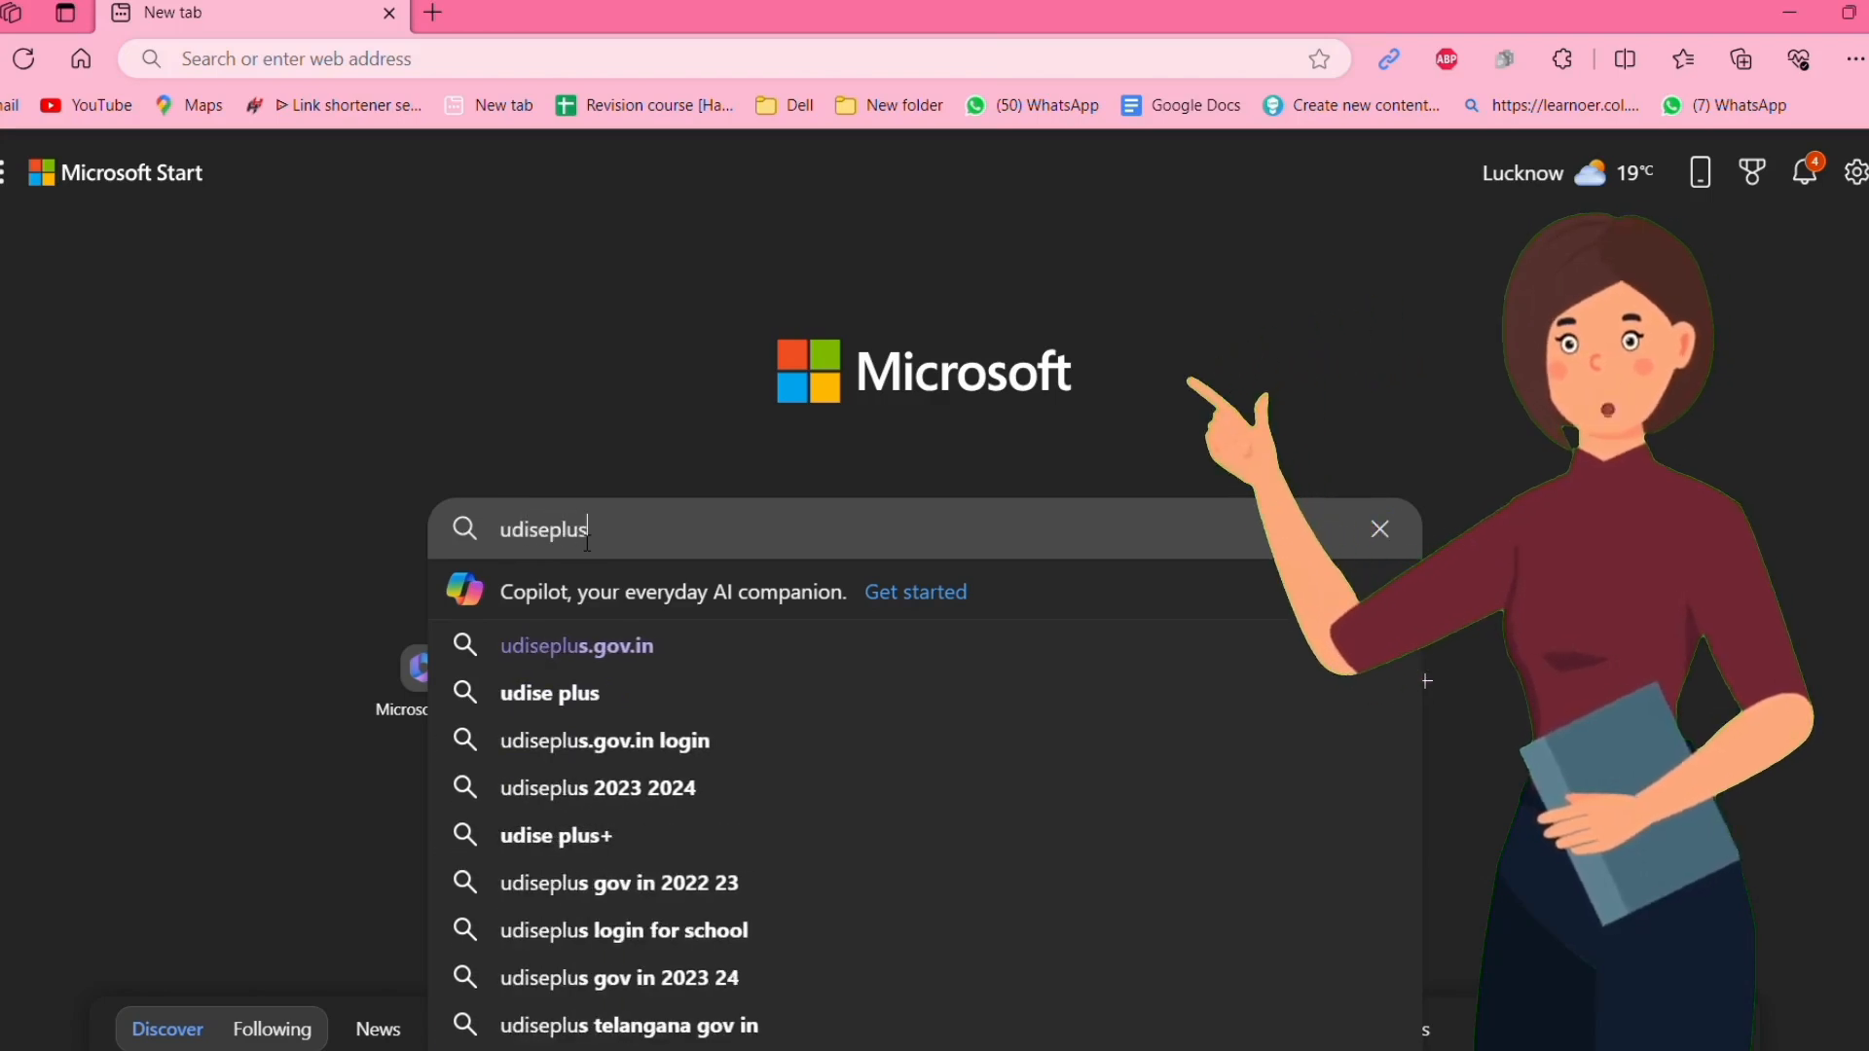
type(".gov")
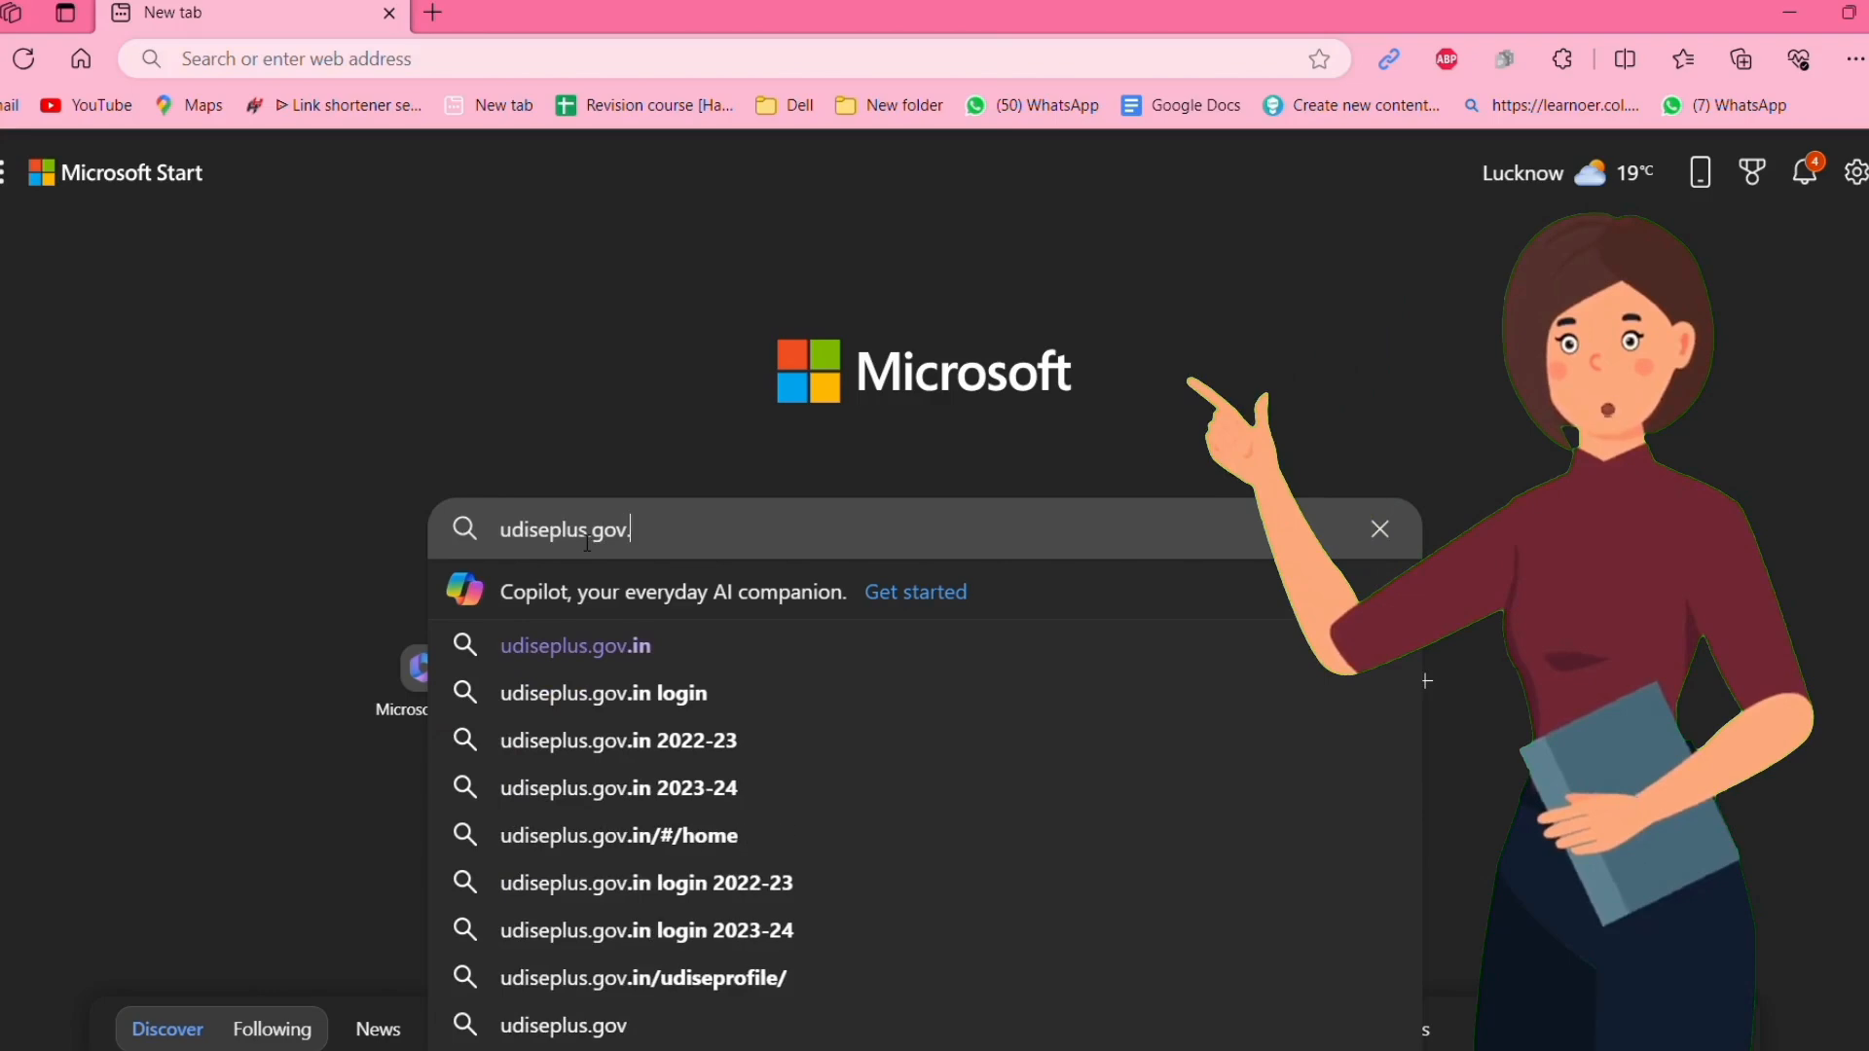
type(".in")
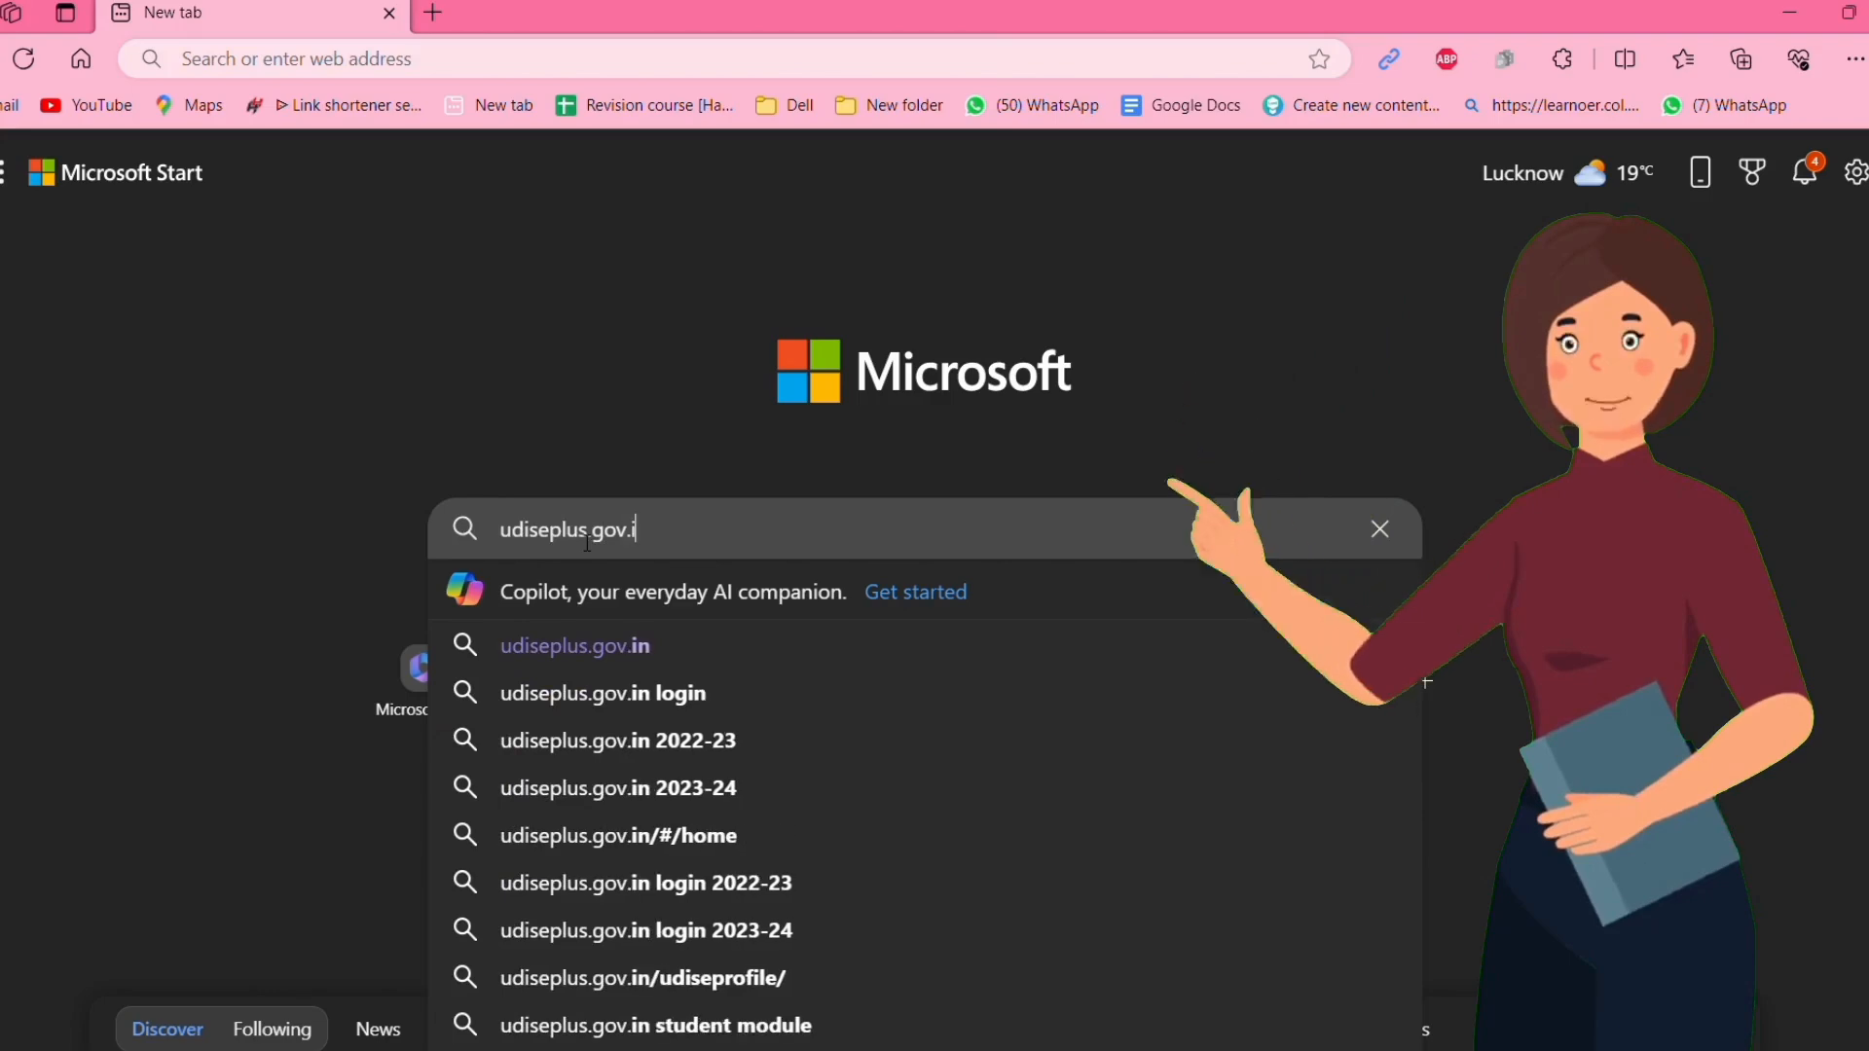
key("Return")
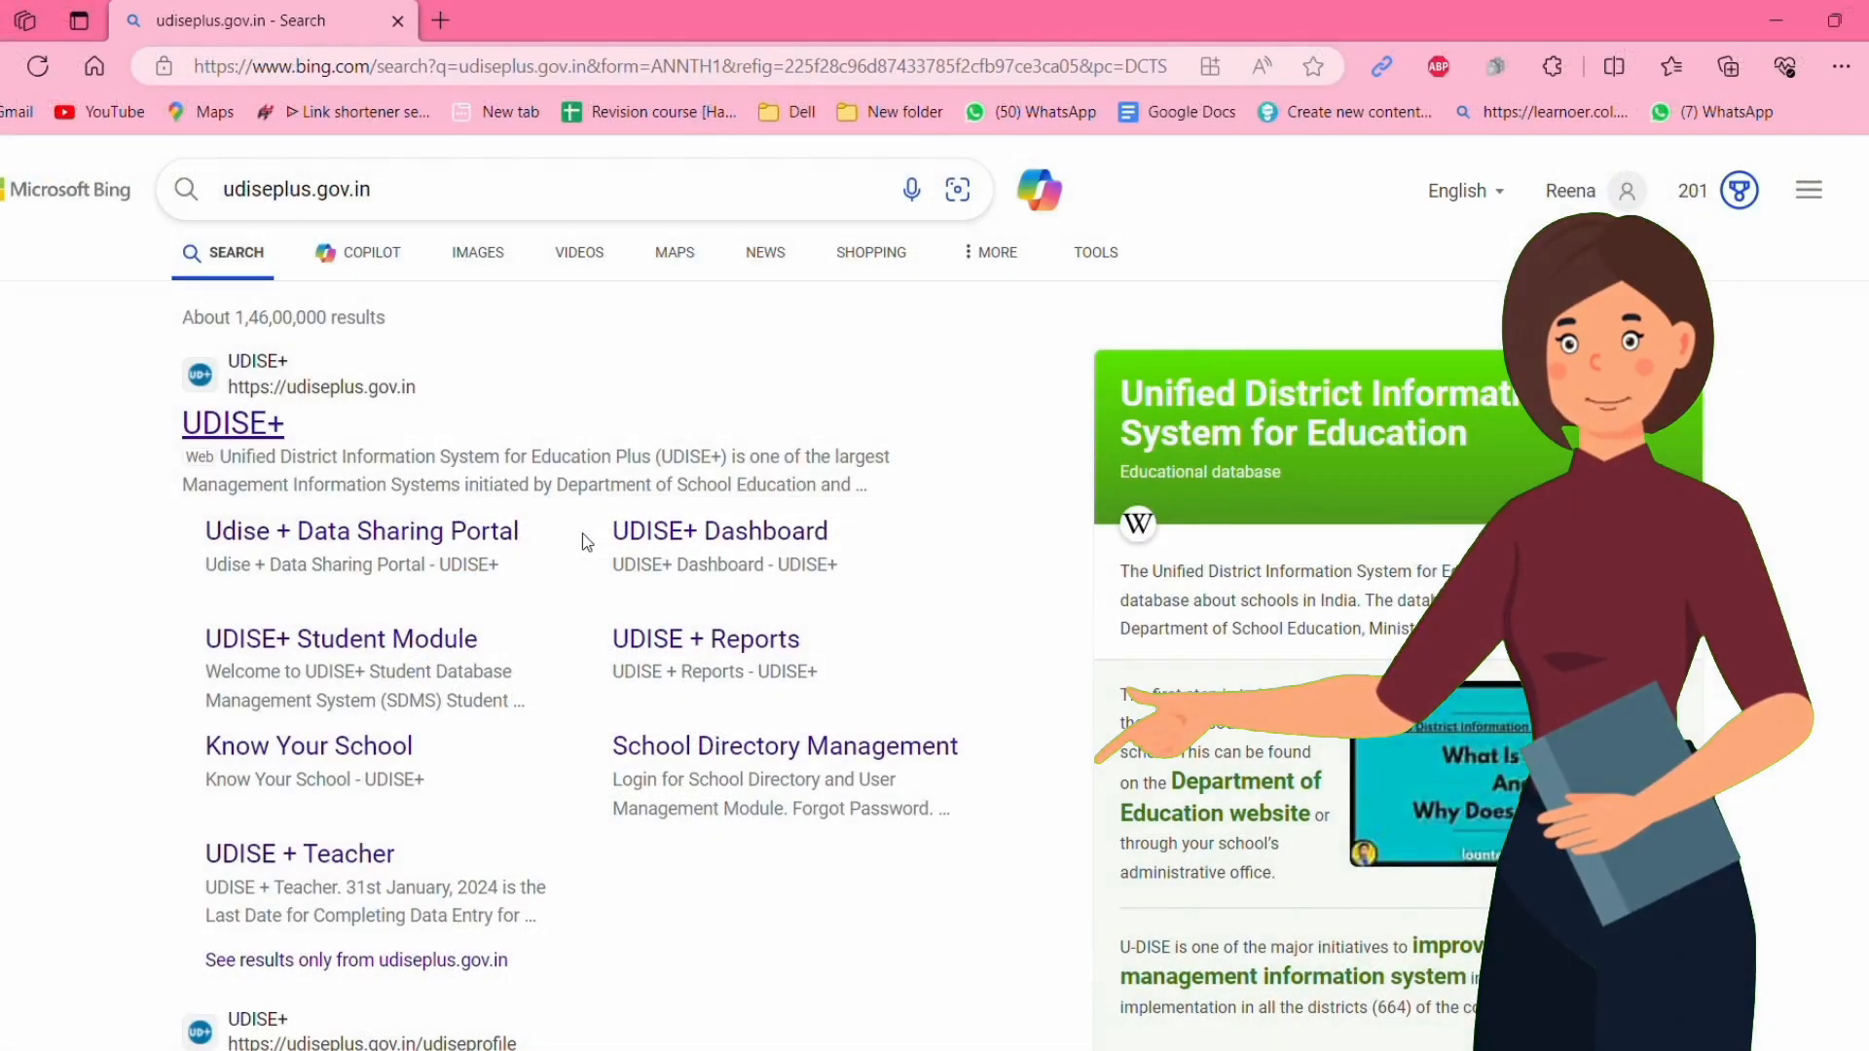
left_click(238, 438)
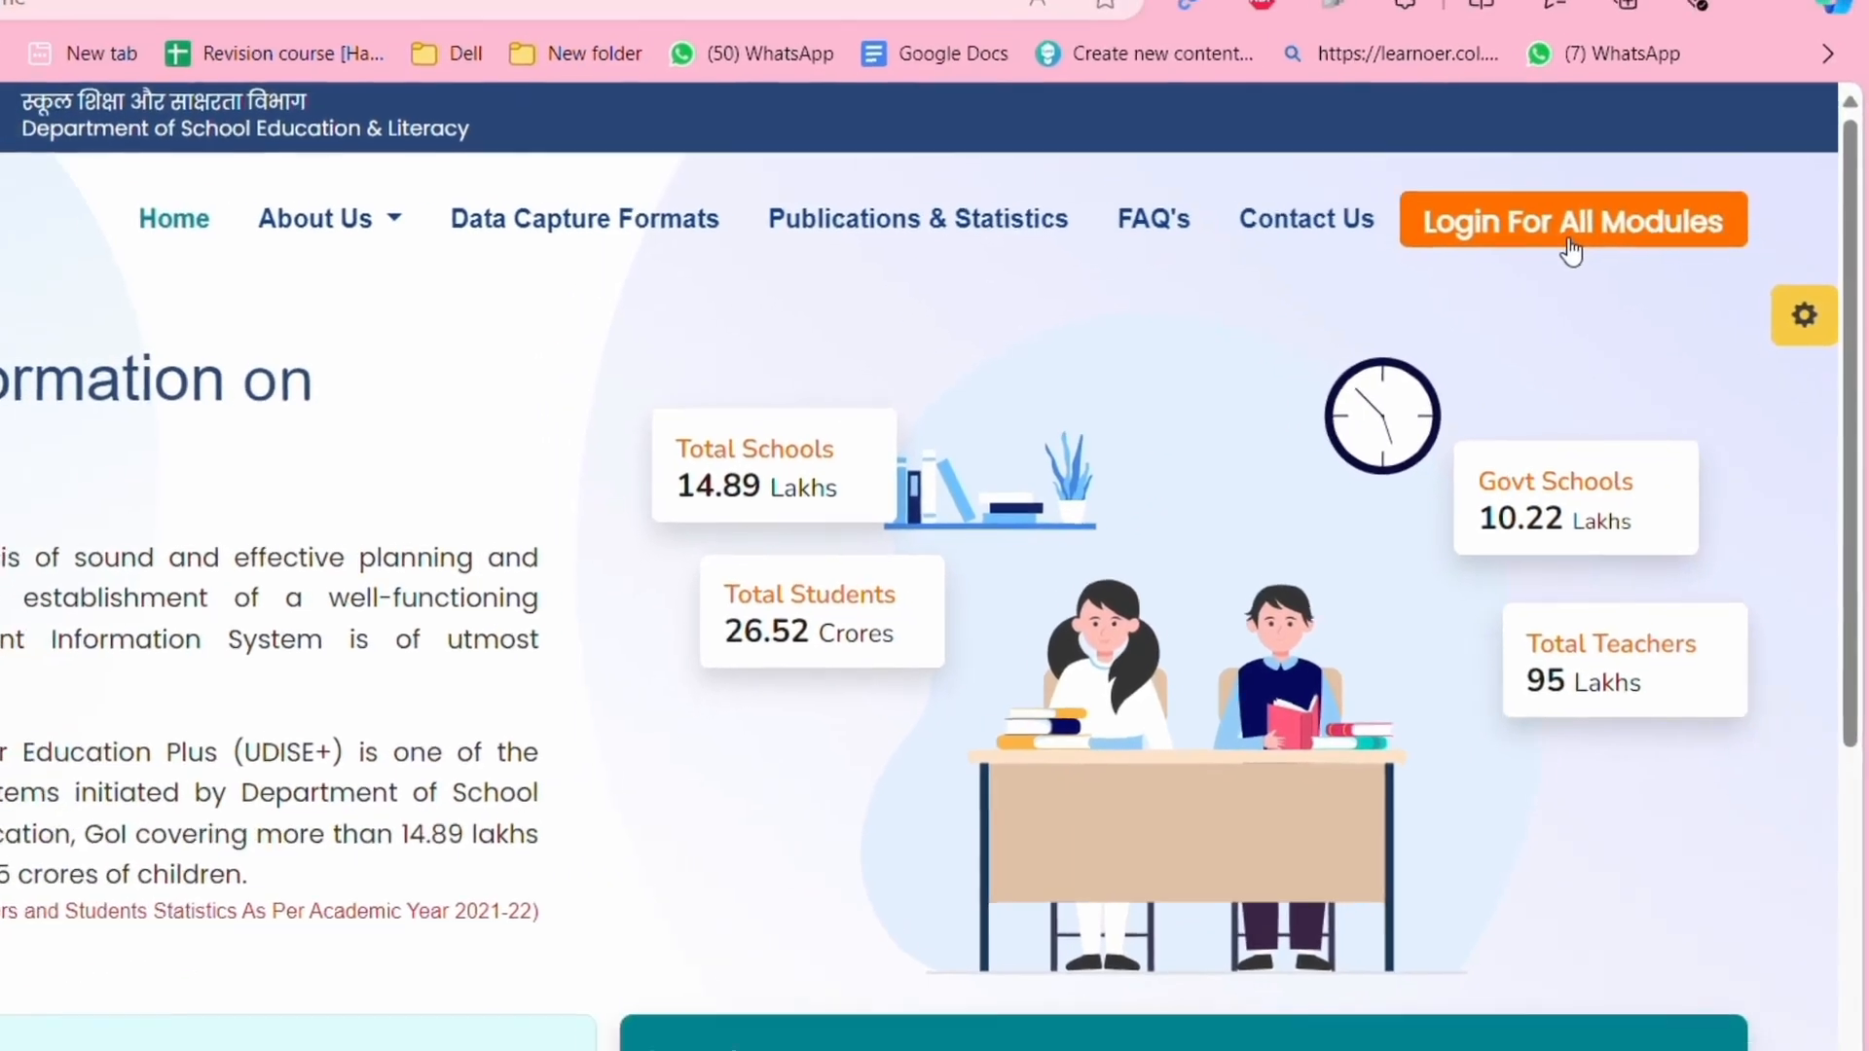
left_click(1537, 232)
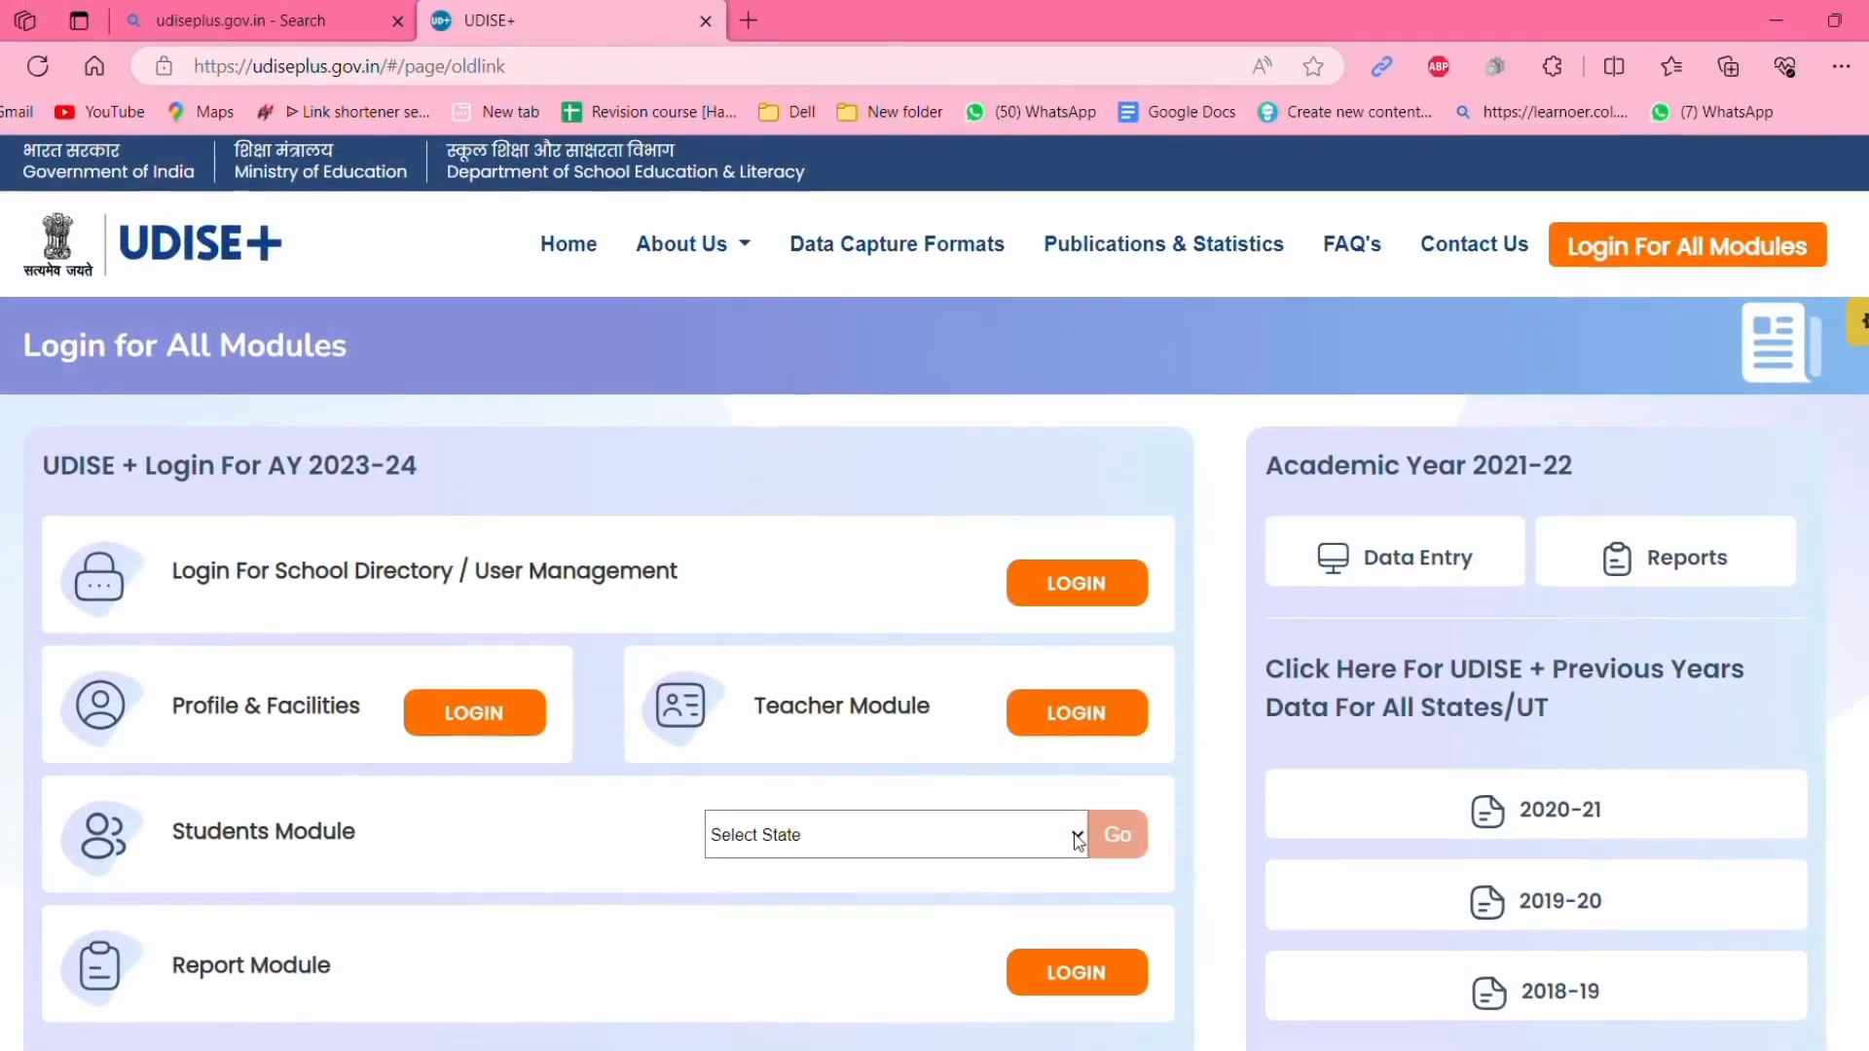
- Choose the school's state for the Students Module and sign in to the student database with the filled-in credentials
left_click(1077, 841)
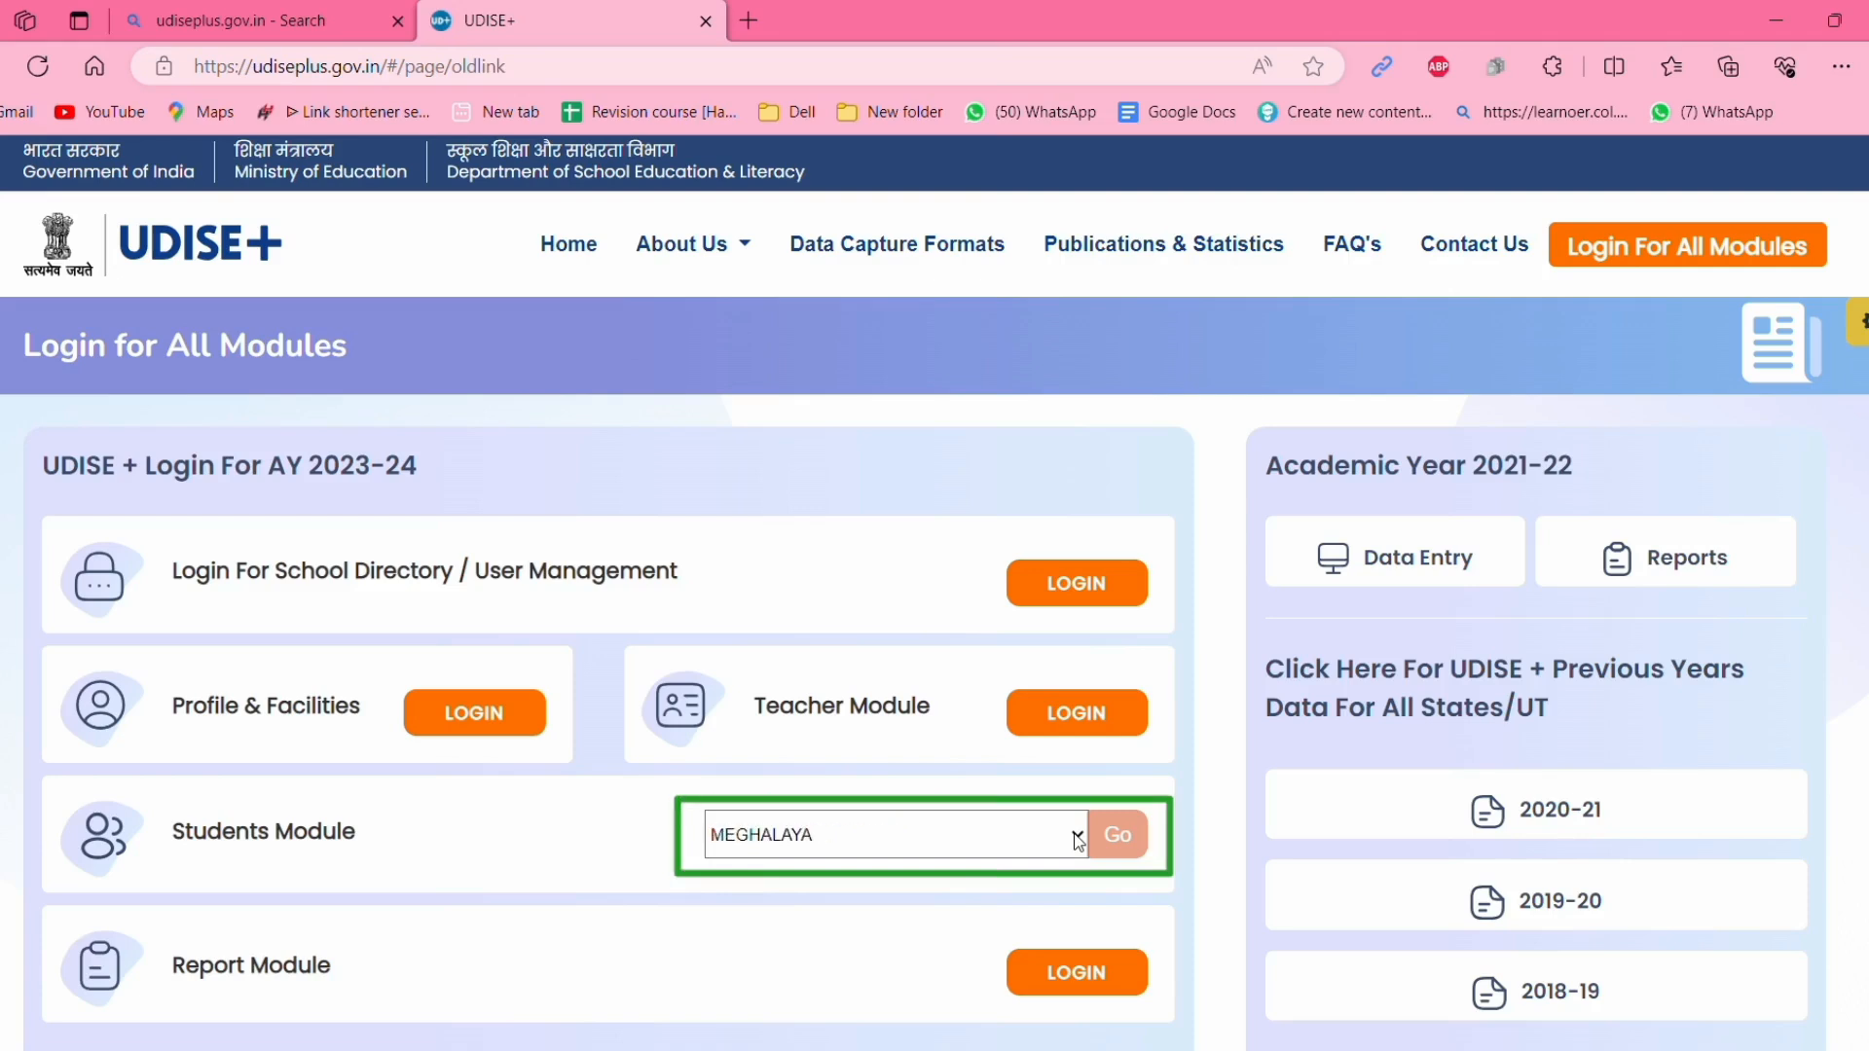
key("Up")
key("Up")
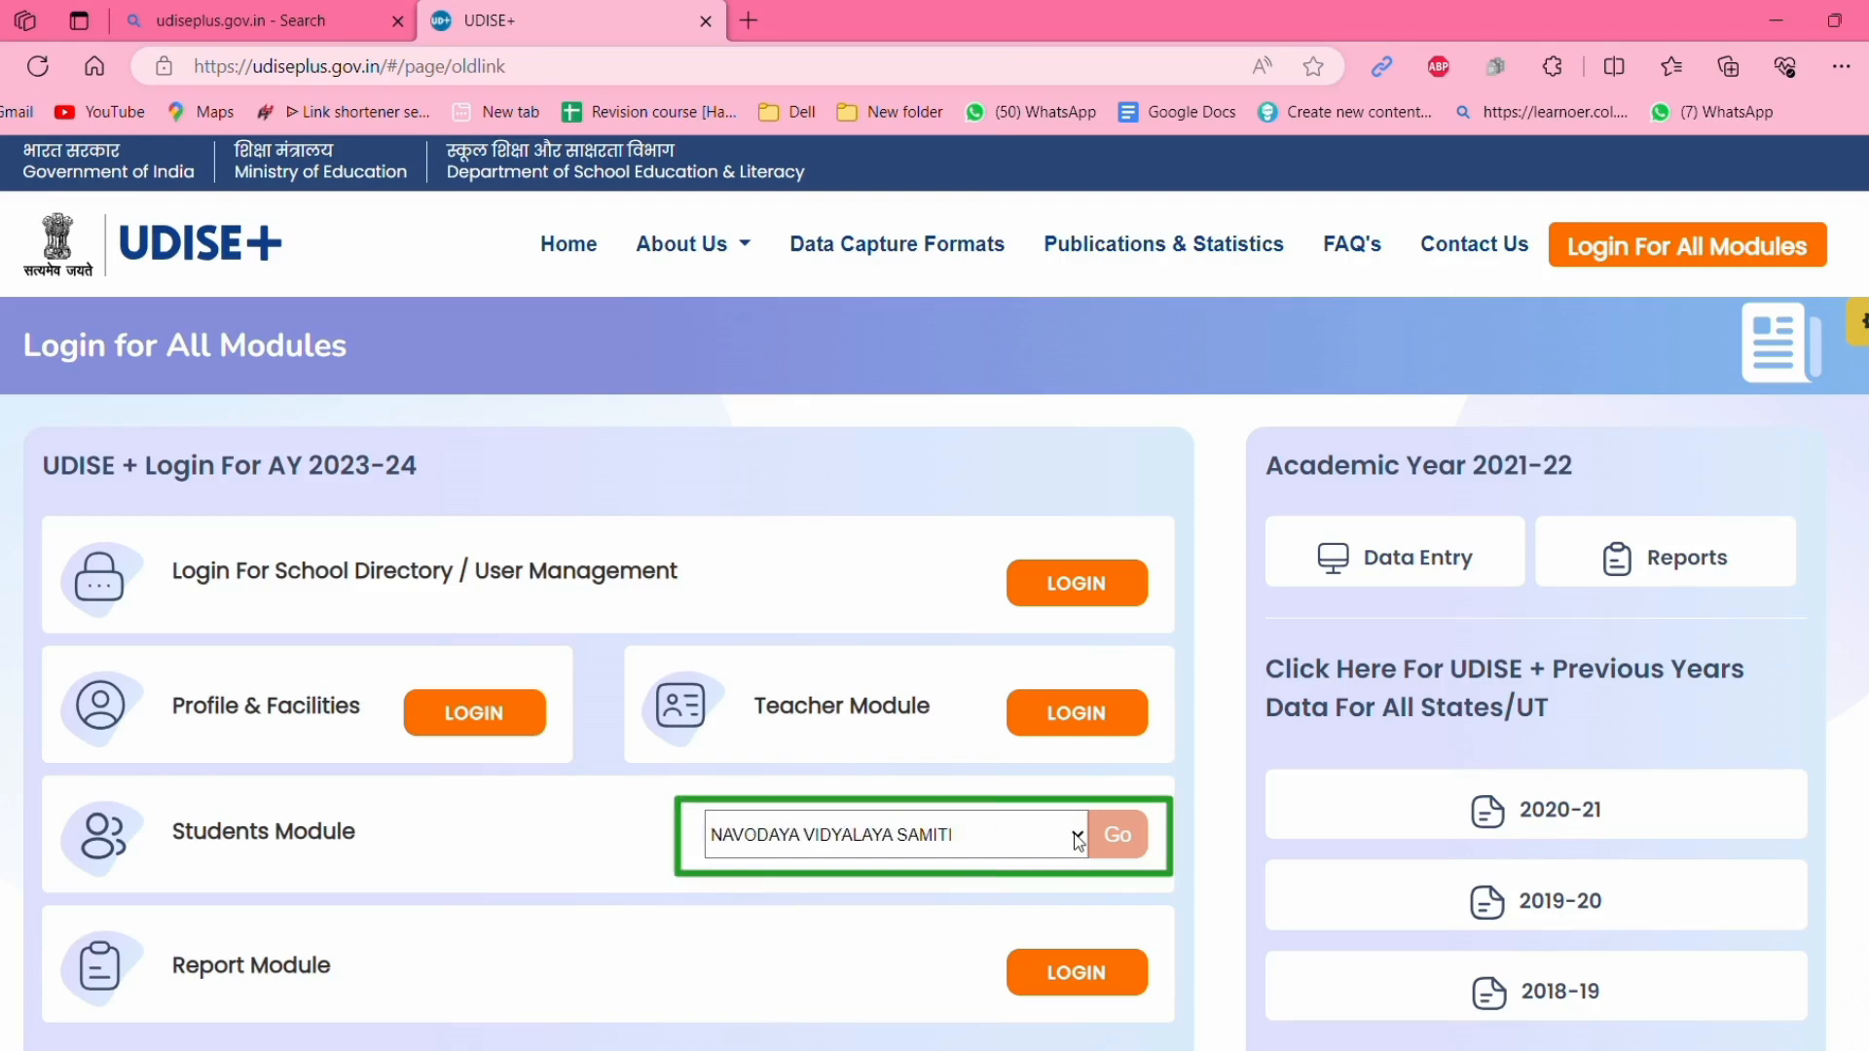
key("Up")
key("Up")
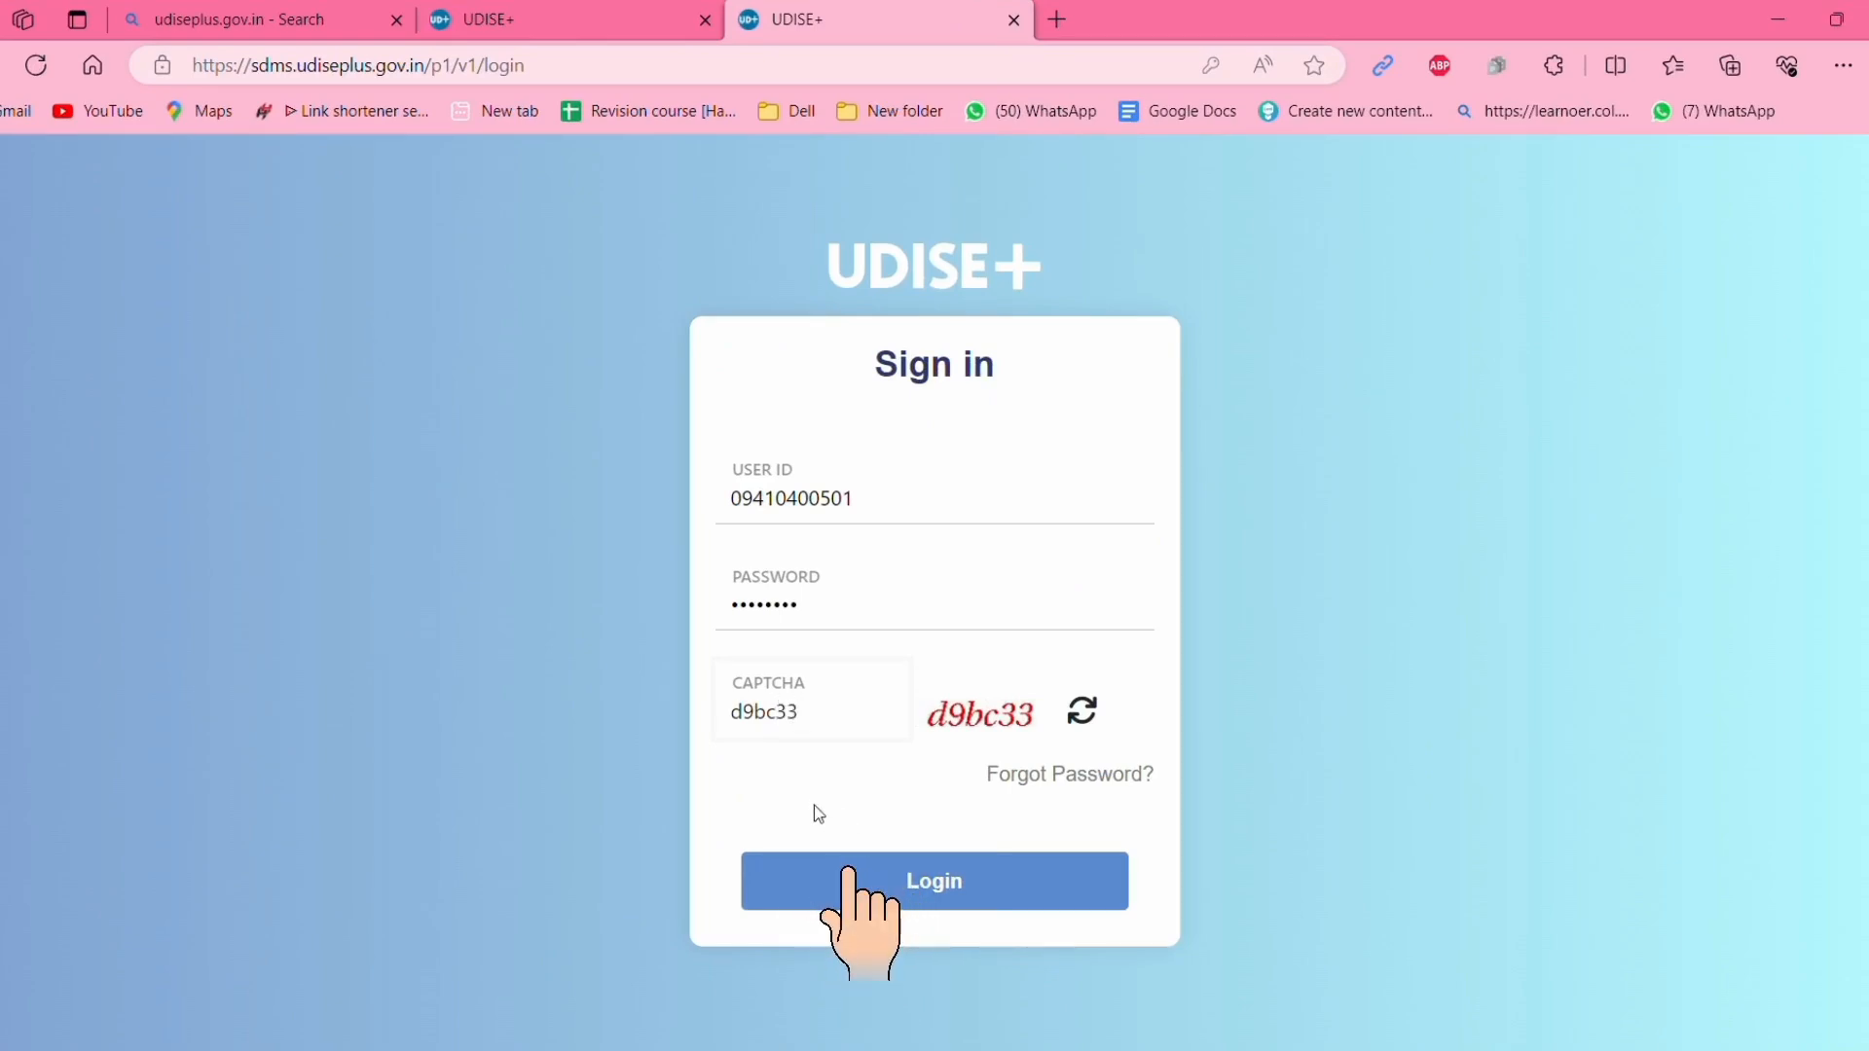
left_click(848, 881)
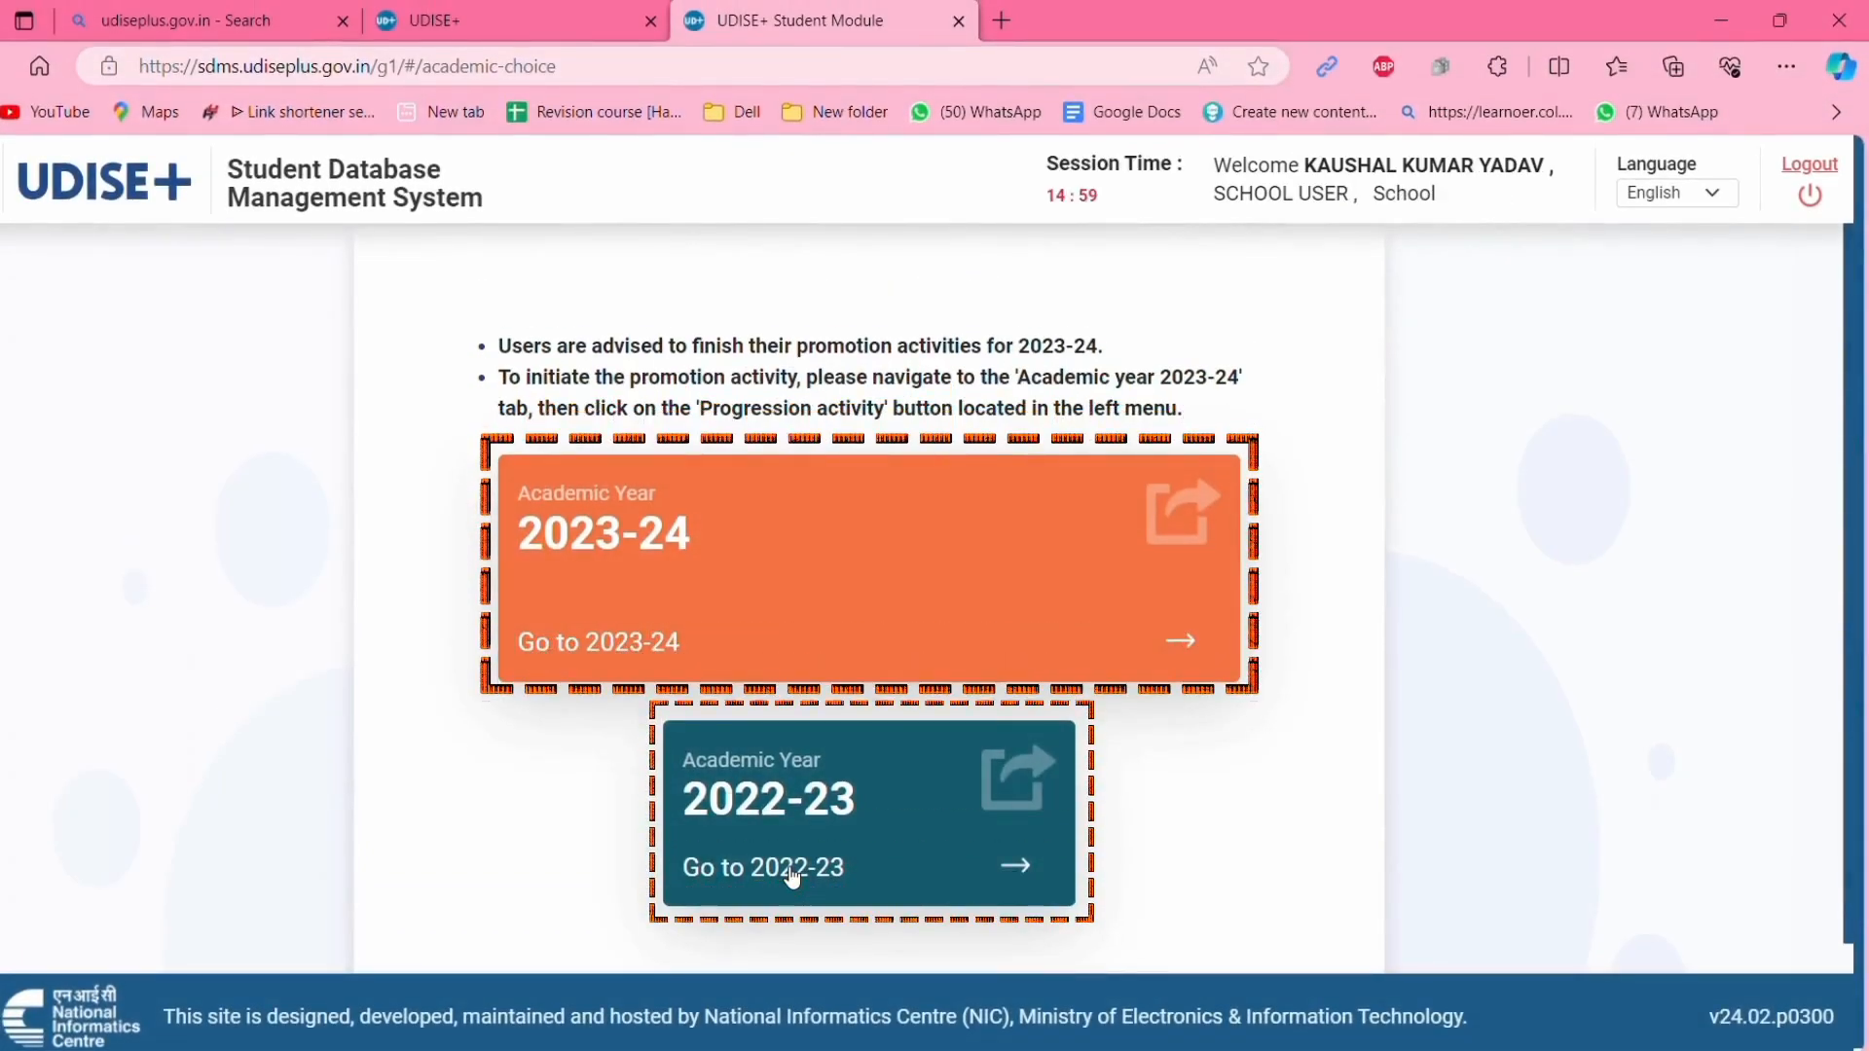
- View the academic year 2022-23 dashboard and return to the academic year selection
left_click(868, 865)
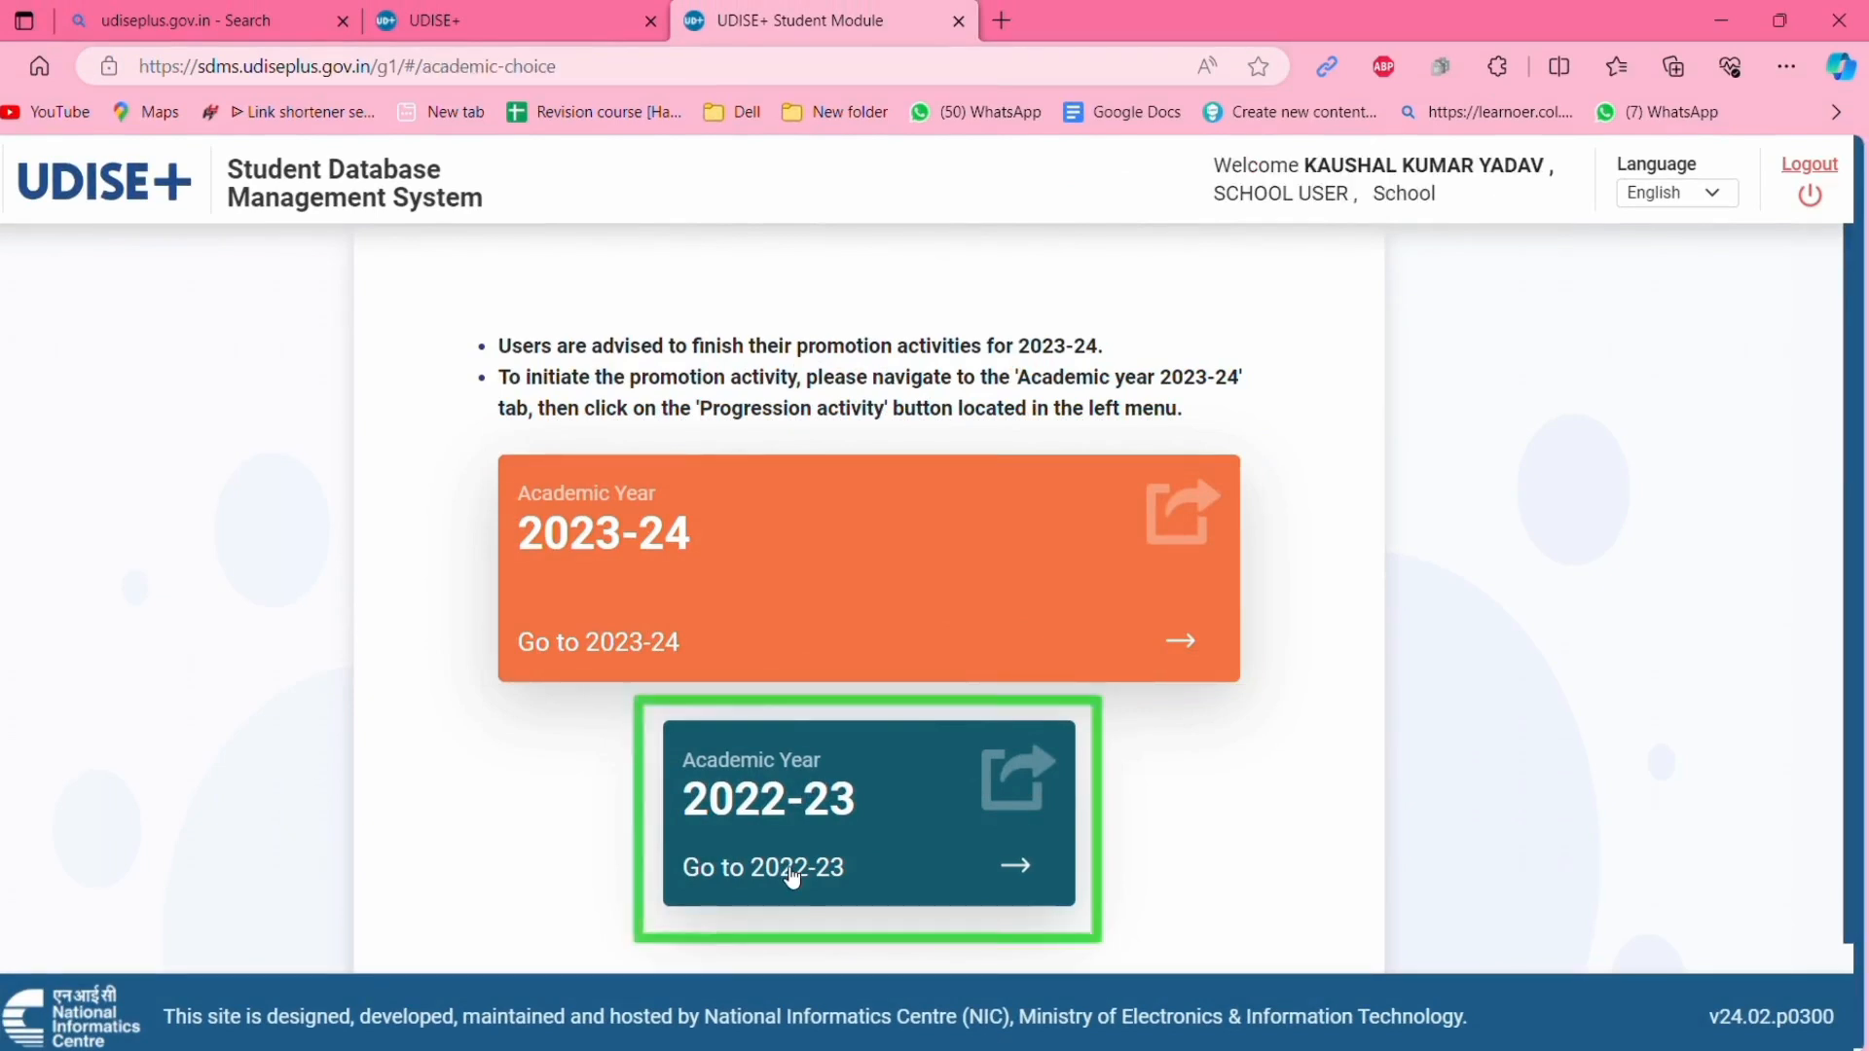
left_click(868, 865)
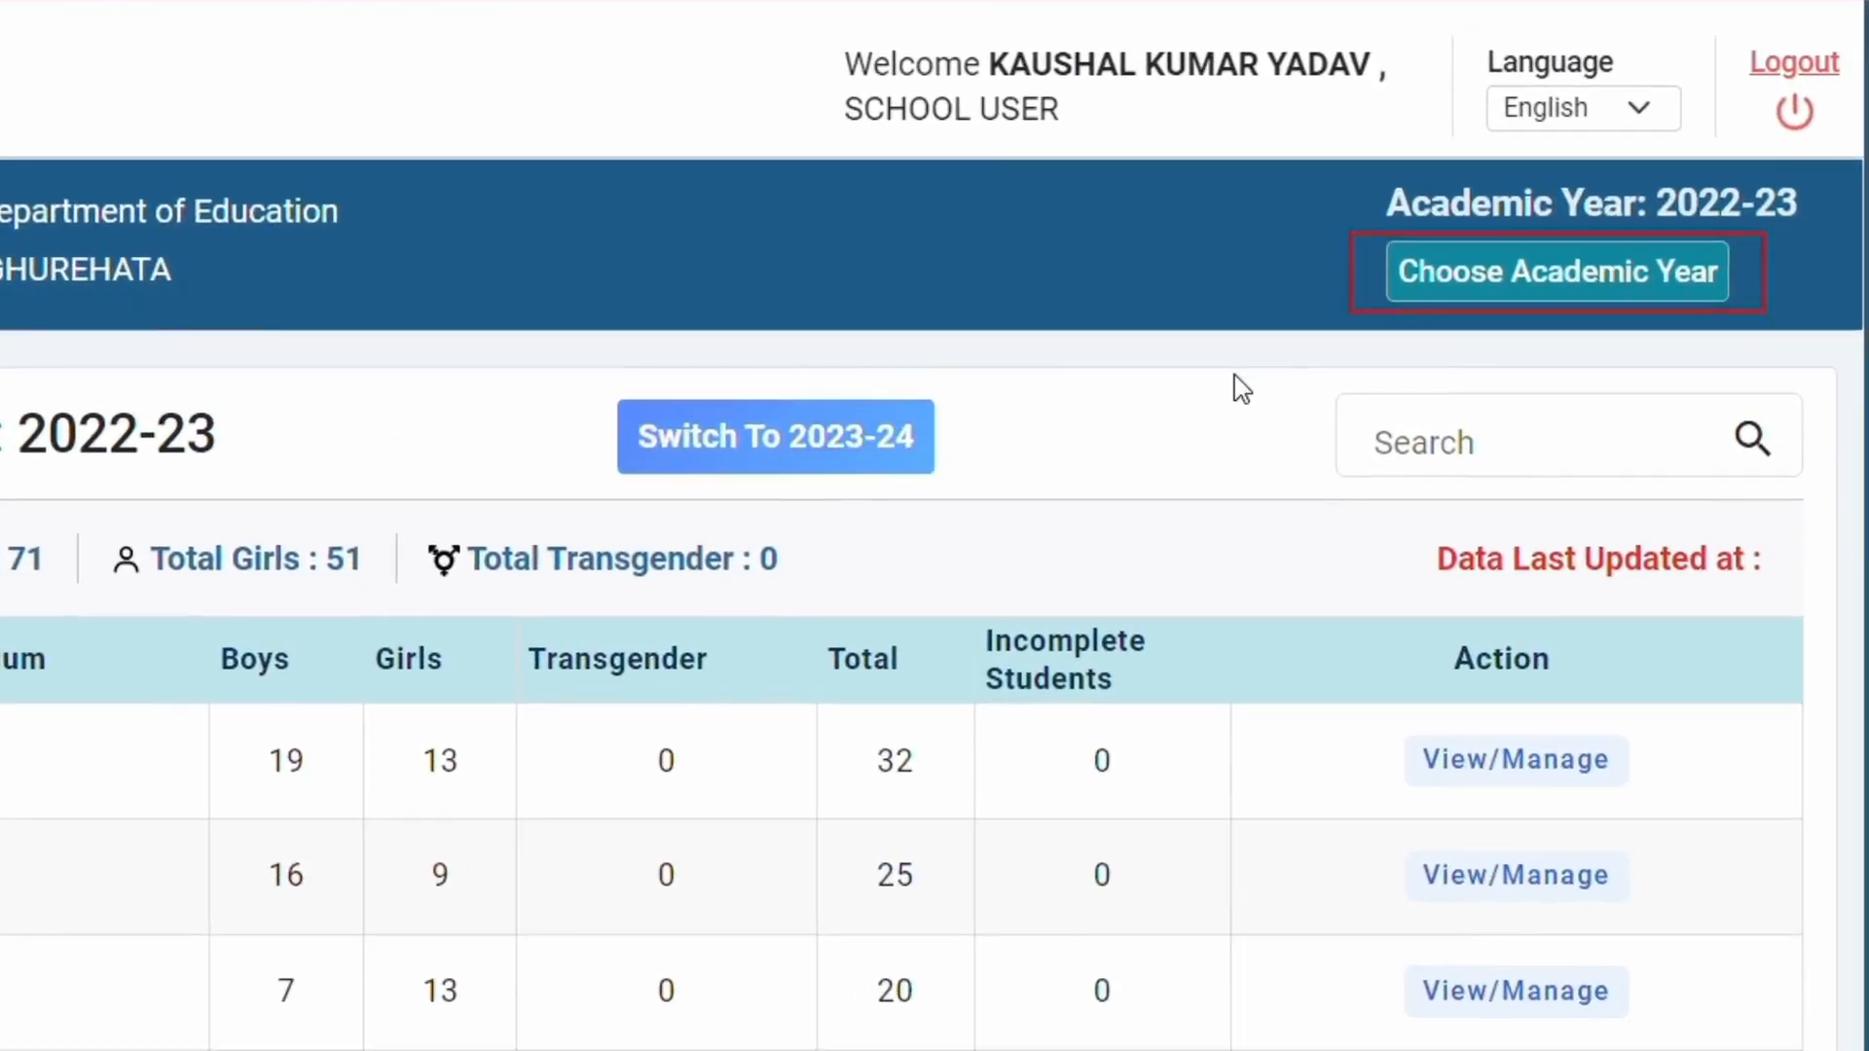
left_click(1473, 292)
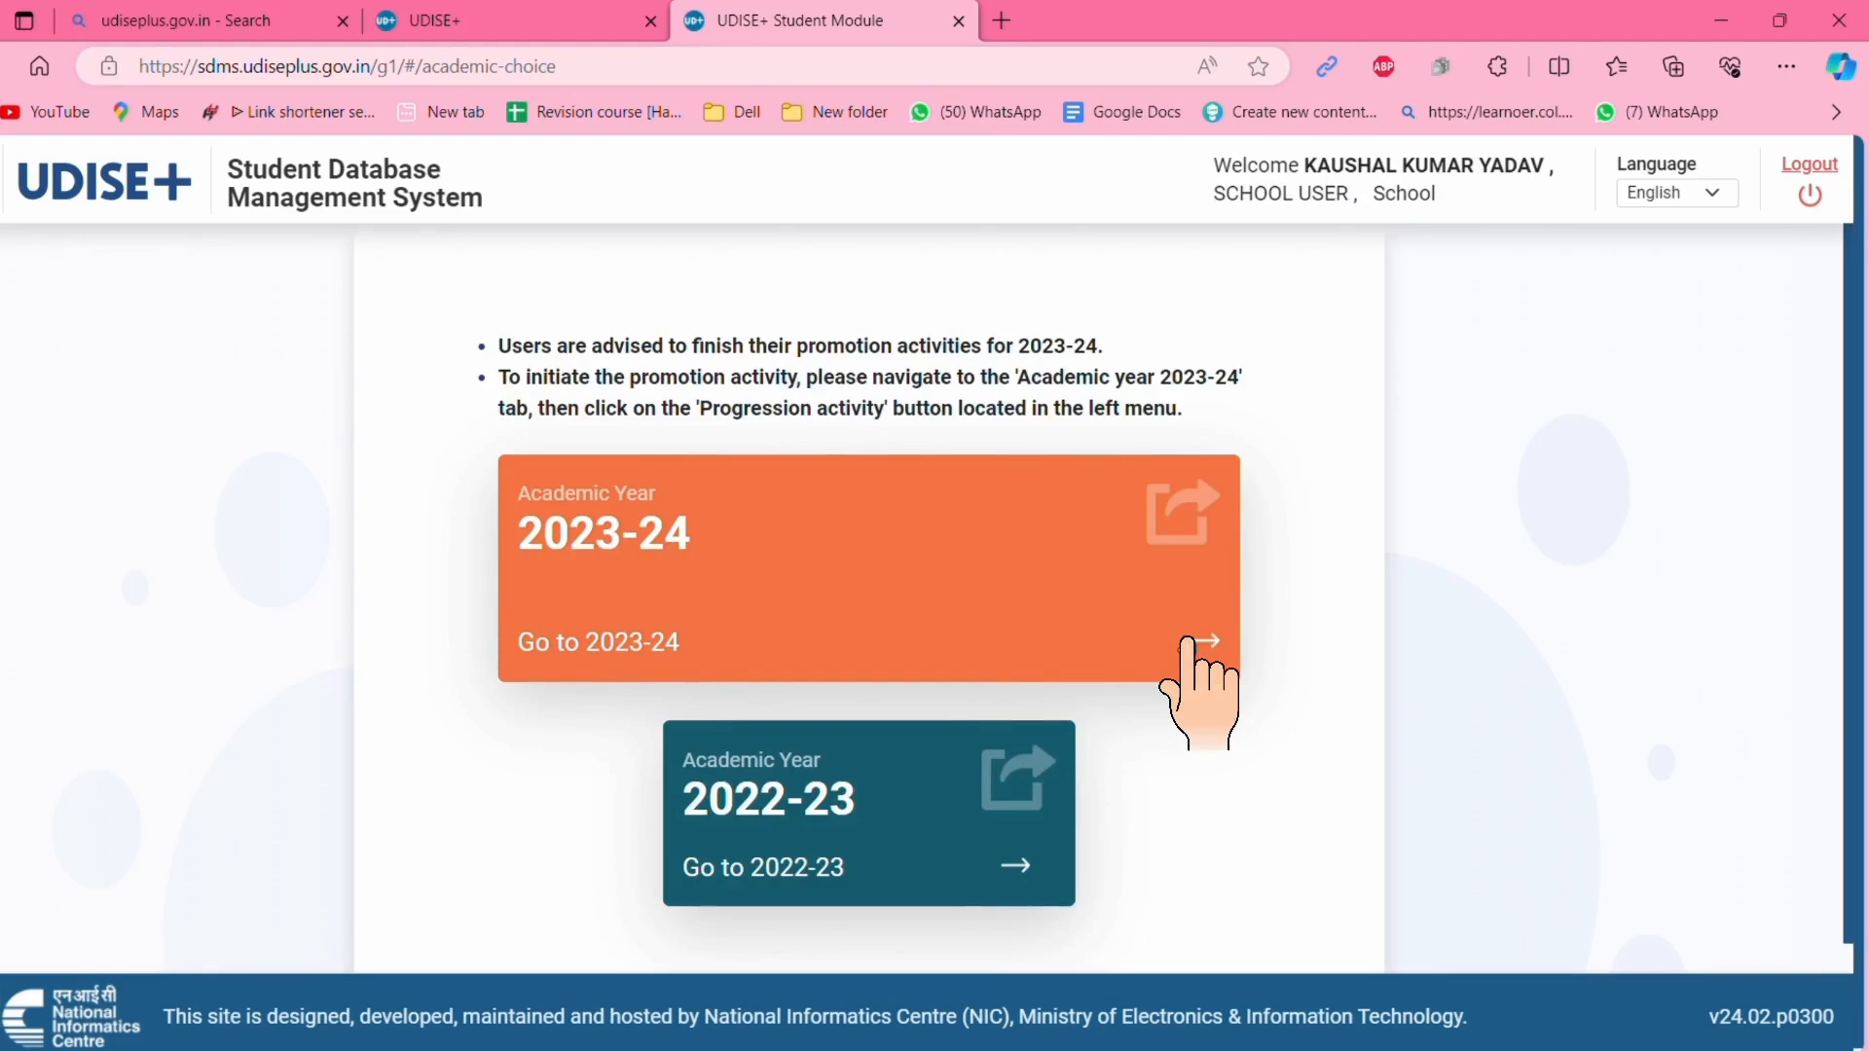
- Enter academic year 2023-24 and open the Progression Module under Progression Activity
left_click(1207, 641)
left_click(1353, 817)
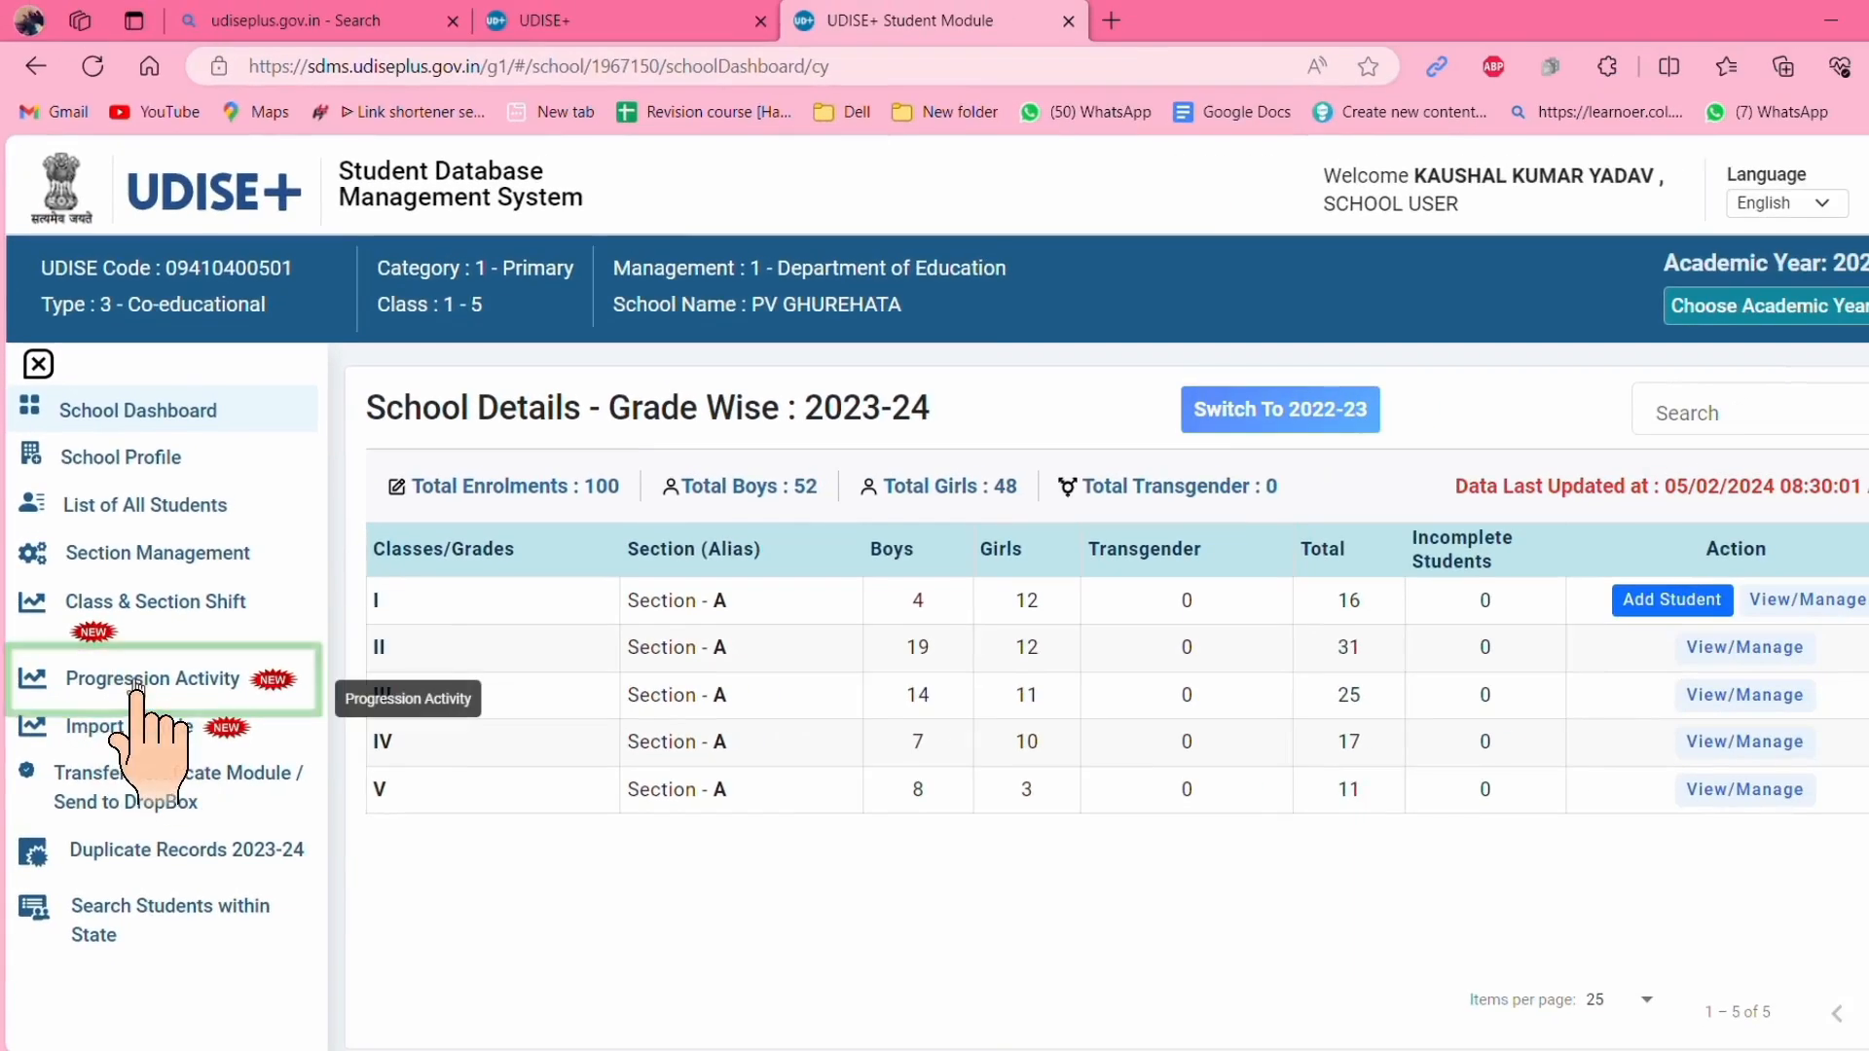
left_click(136, 686)
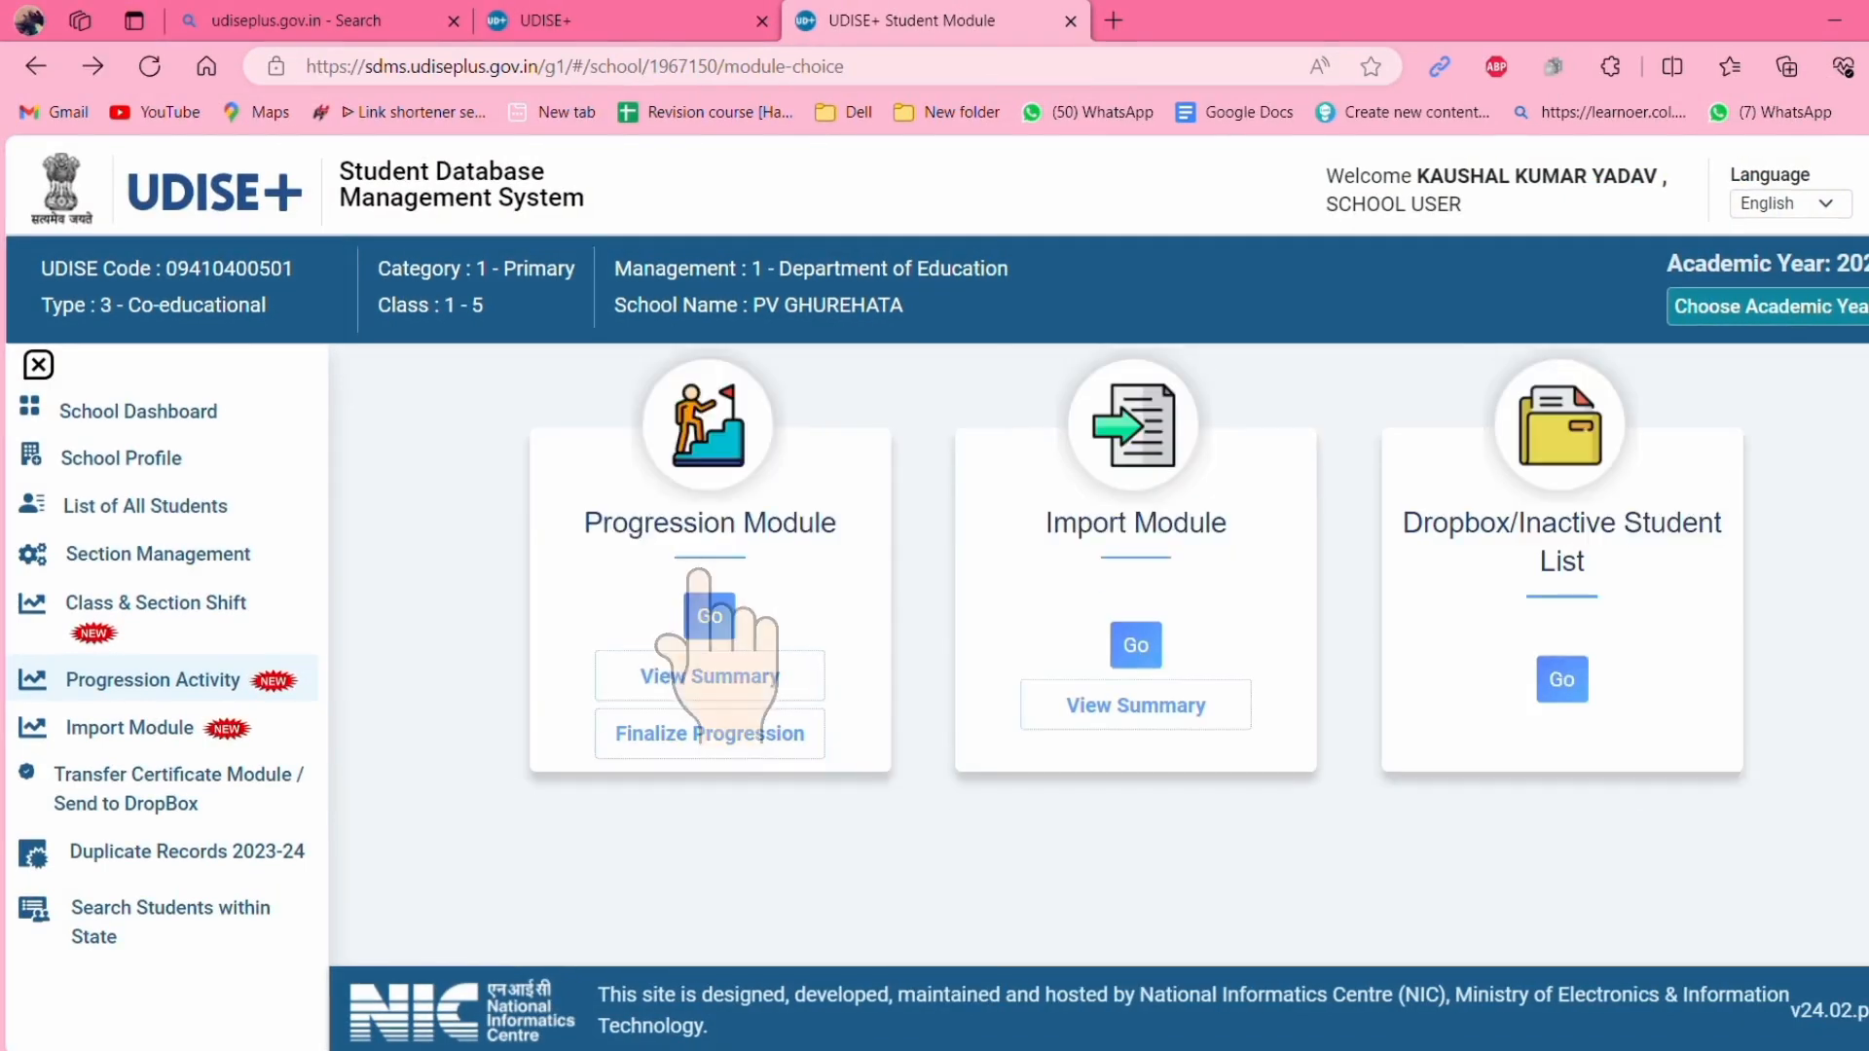
left_click(709, 627)
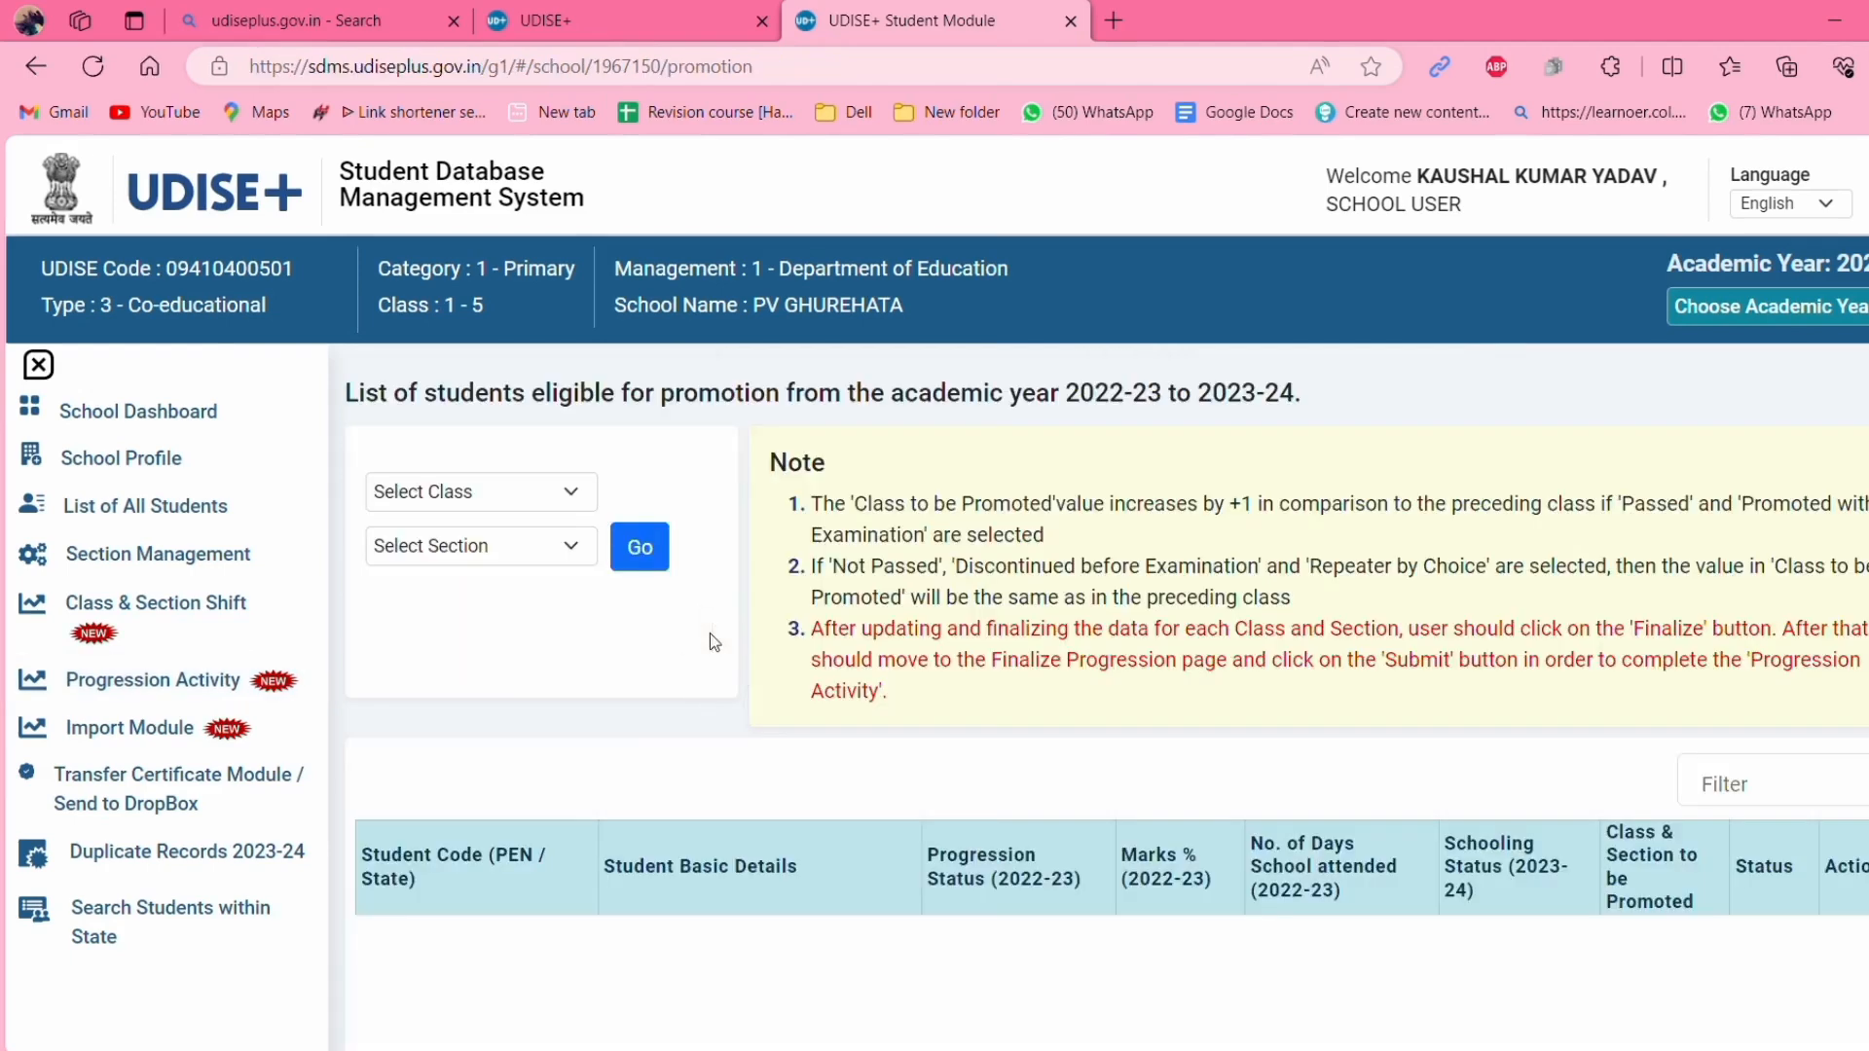
- List the students eligible for promotion in class I, section A, and look through their progression details
left_click(572, 489)
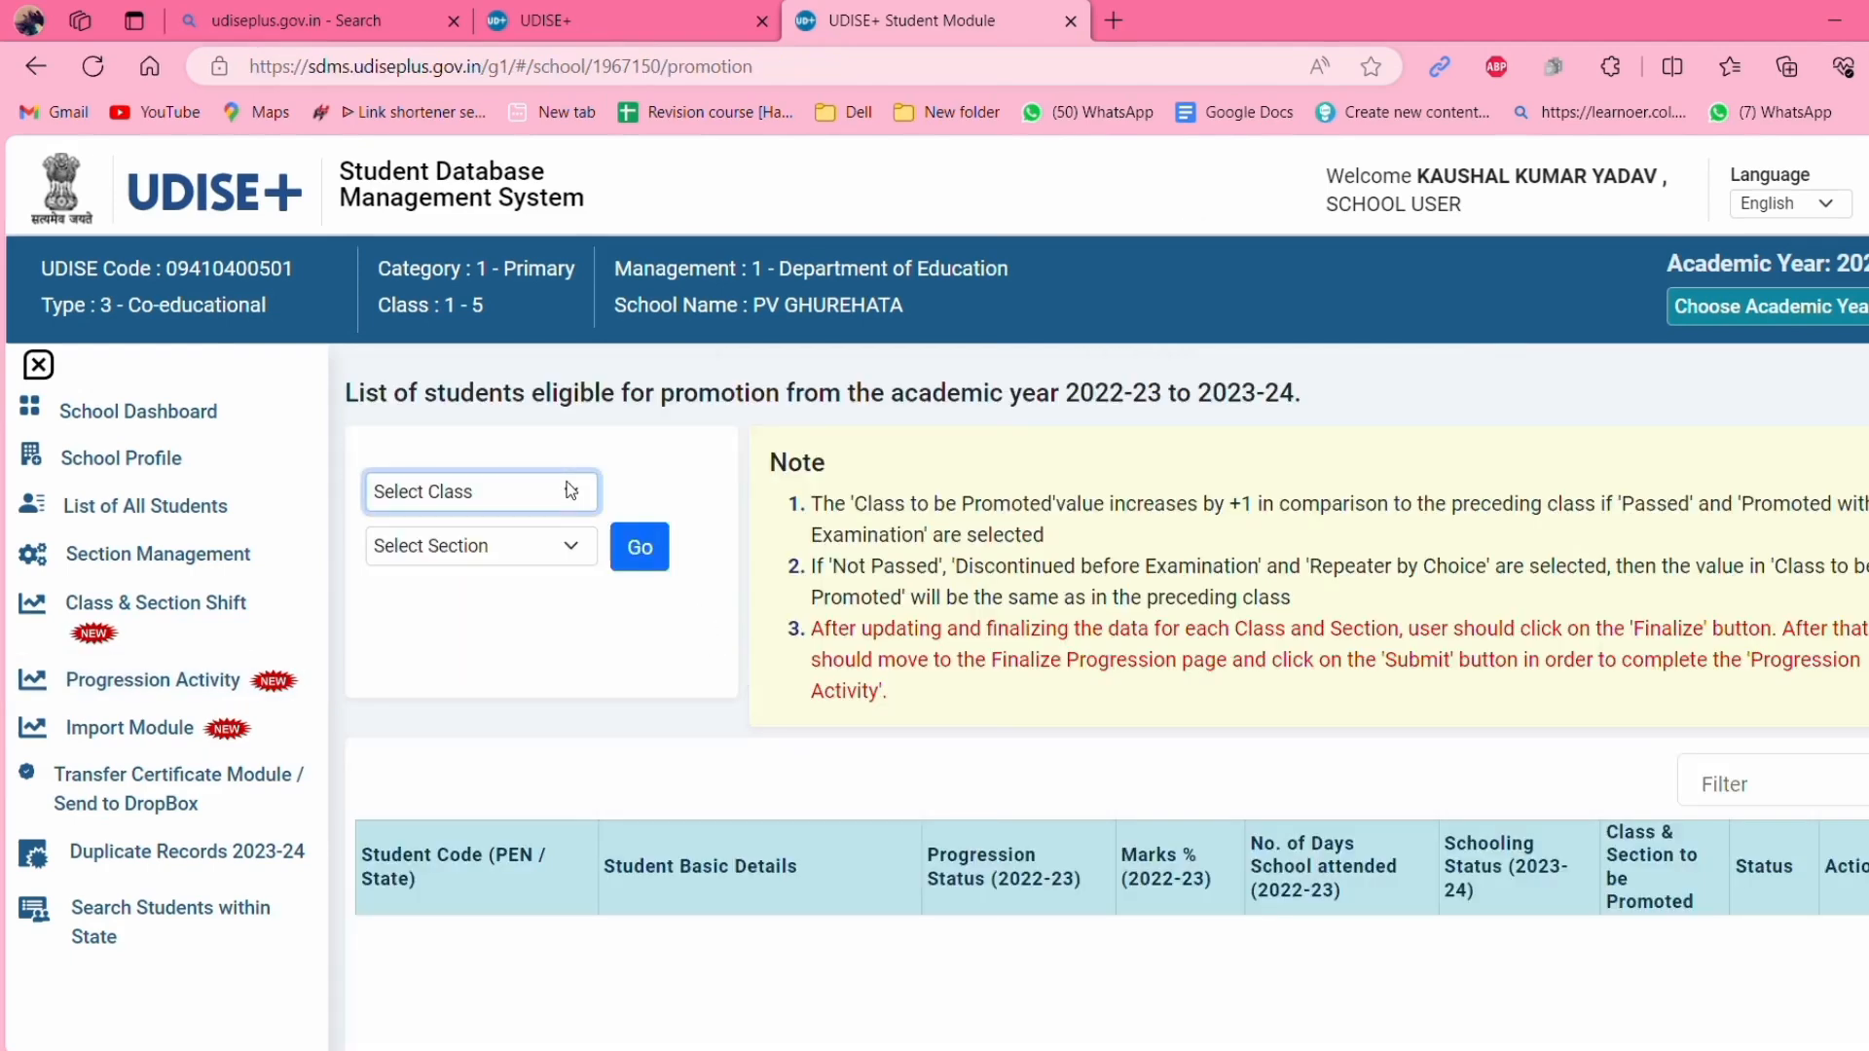
left_click(548, 547)
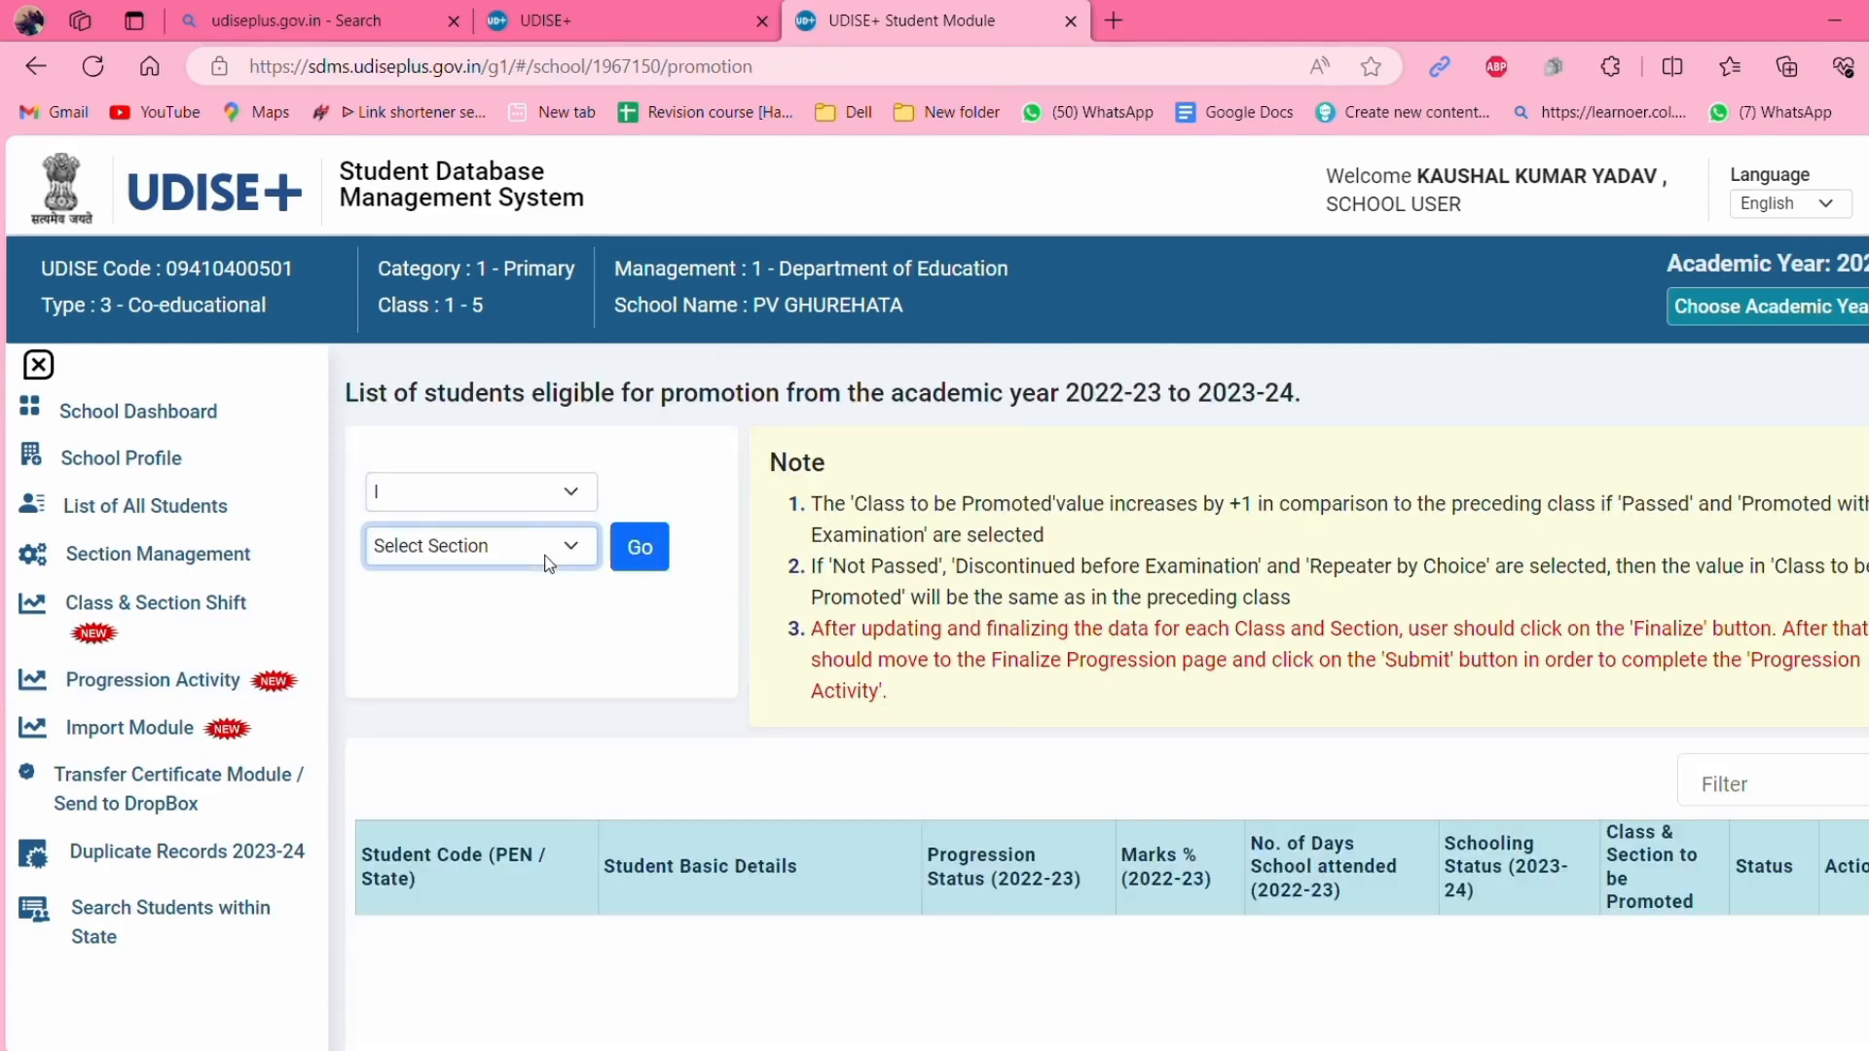
key("Down")
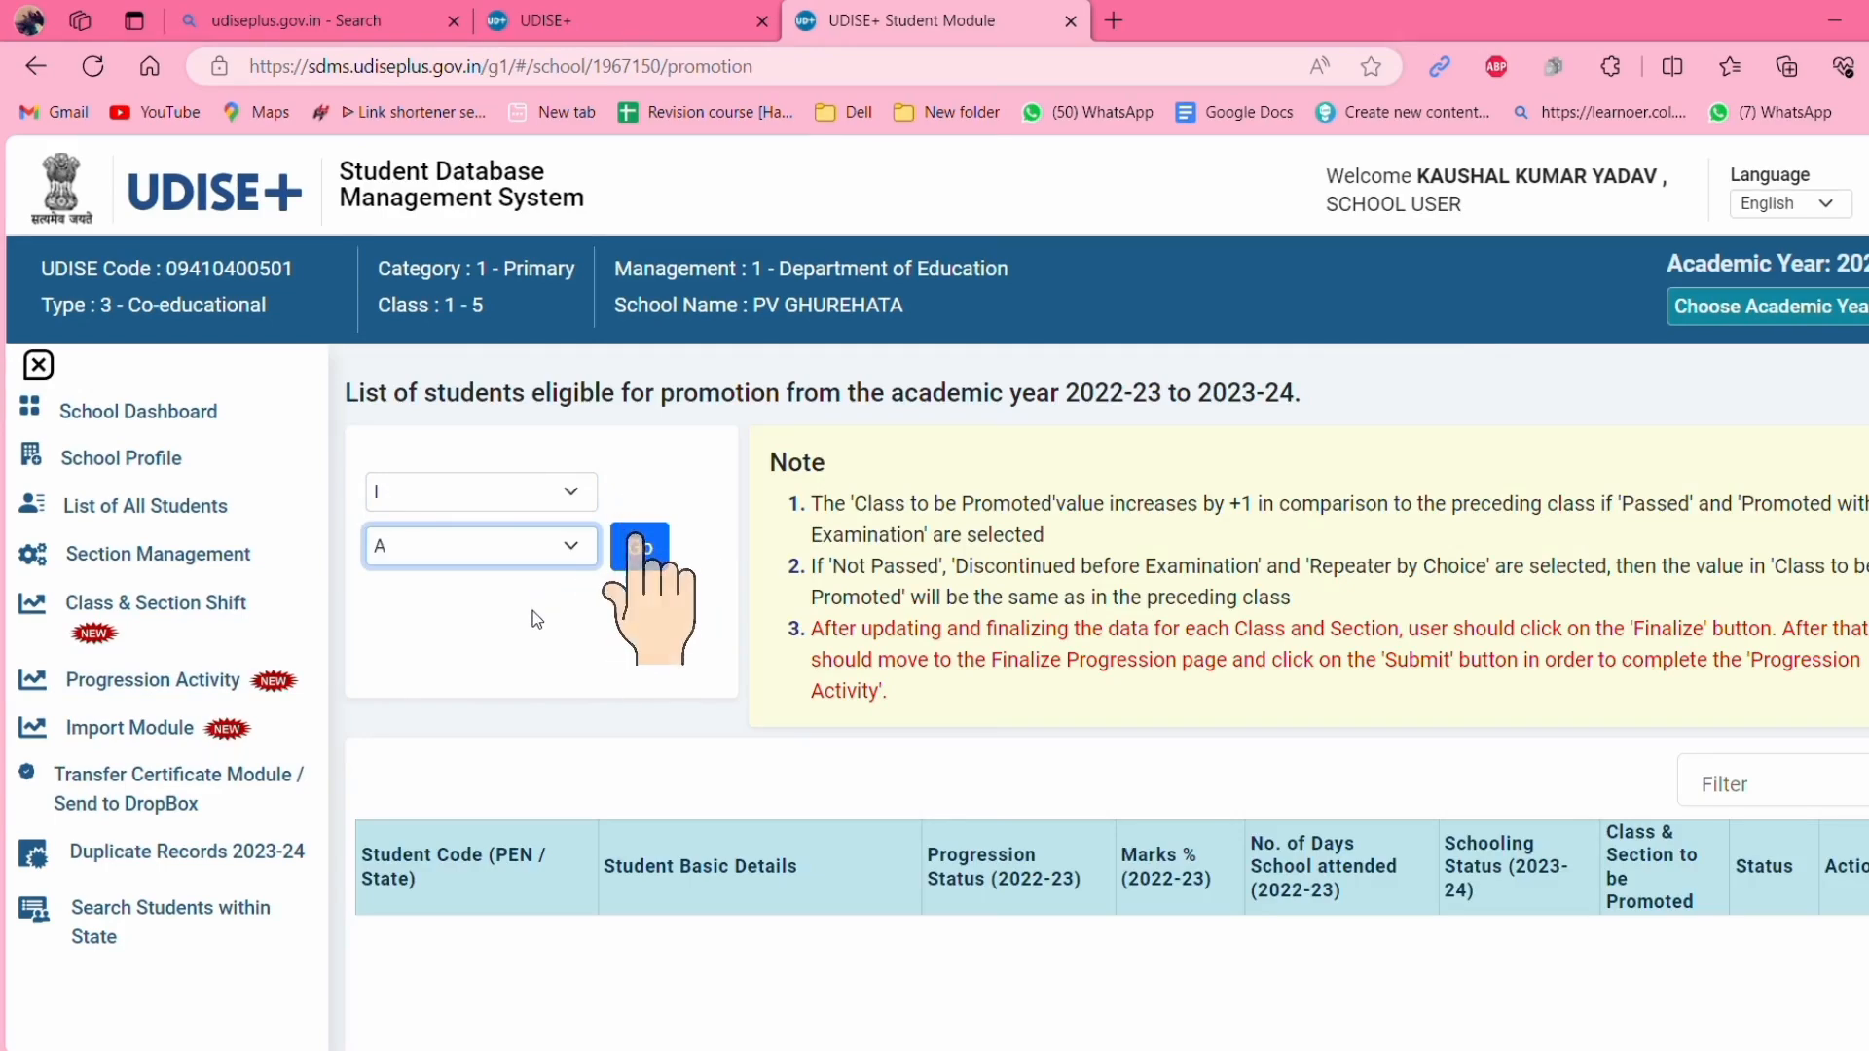
left_click(640, 547)
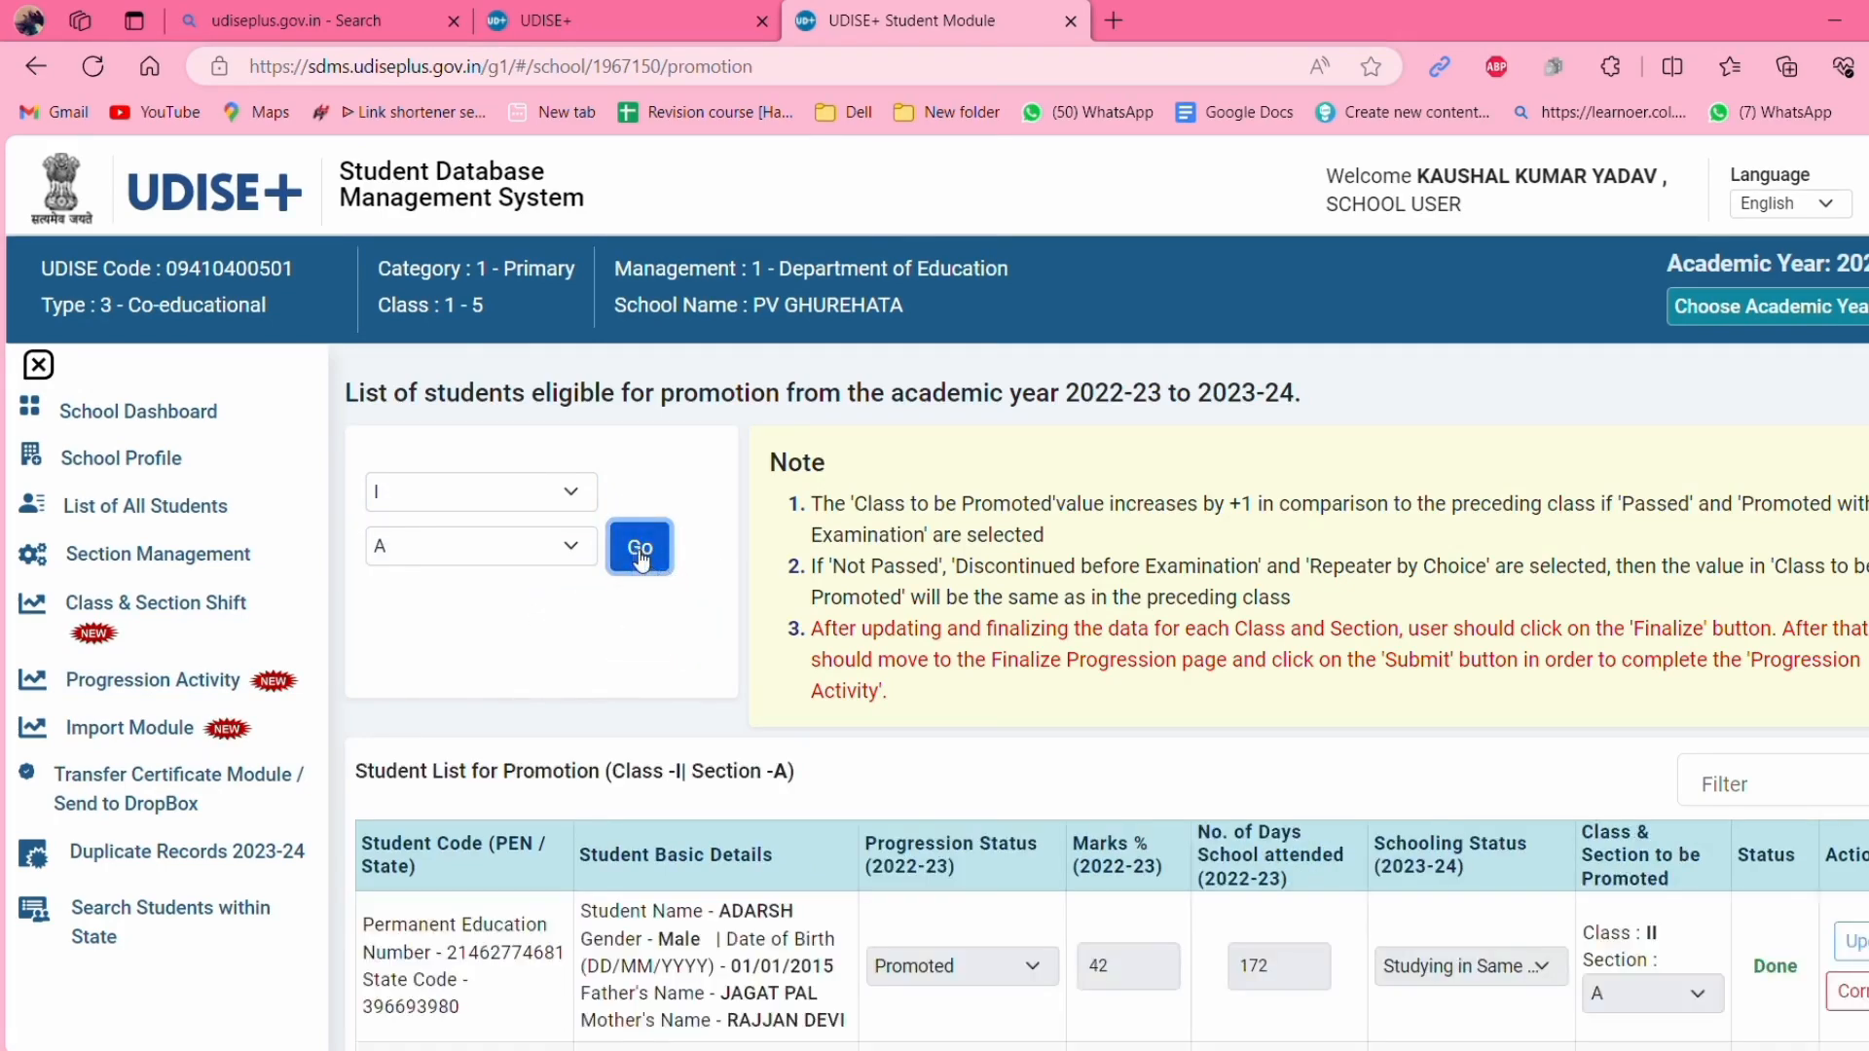
scroll(1071, 682, "down", 10)
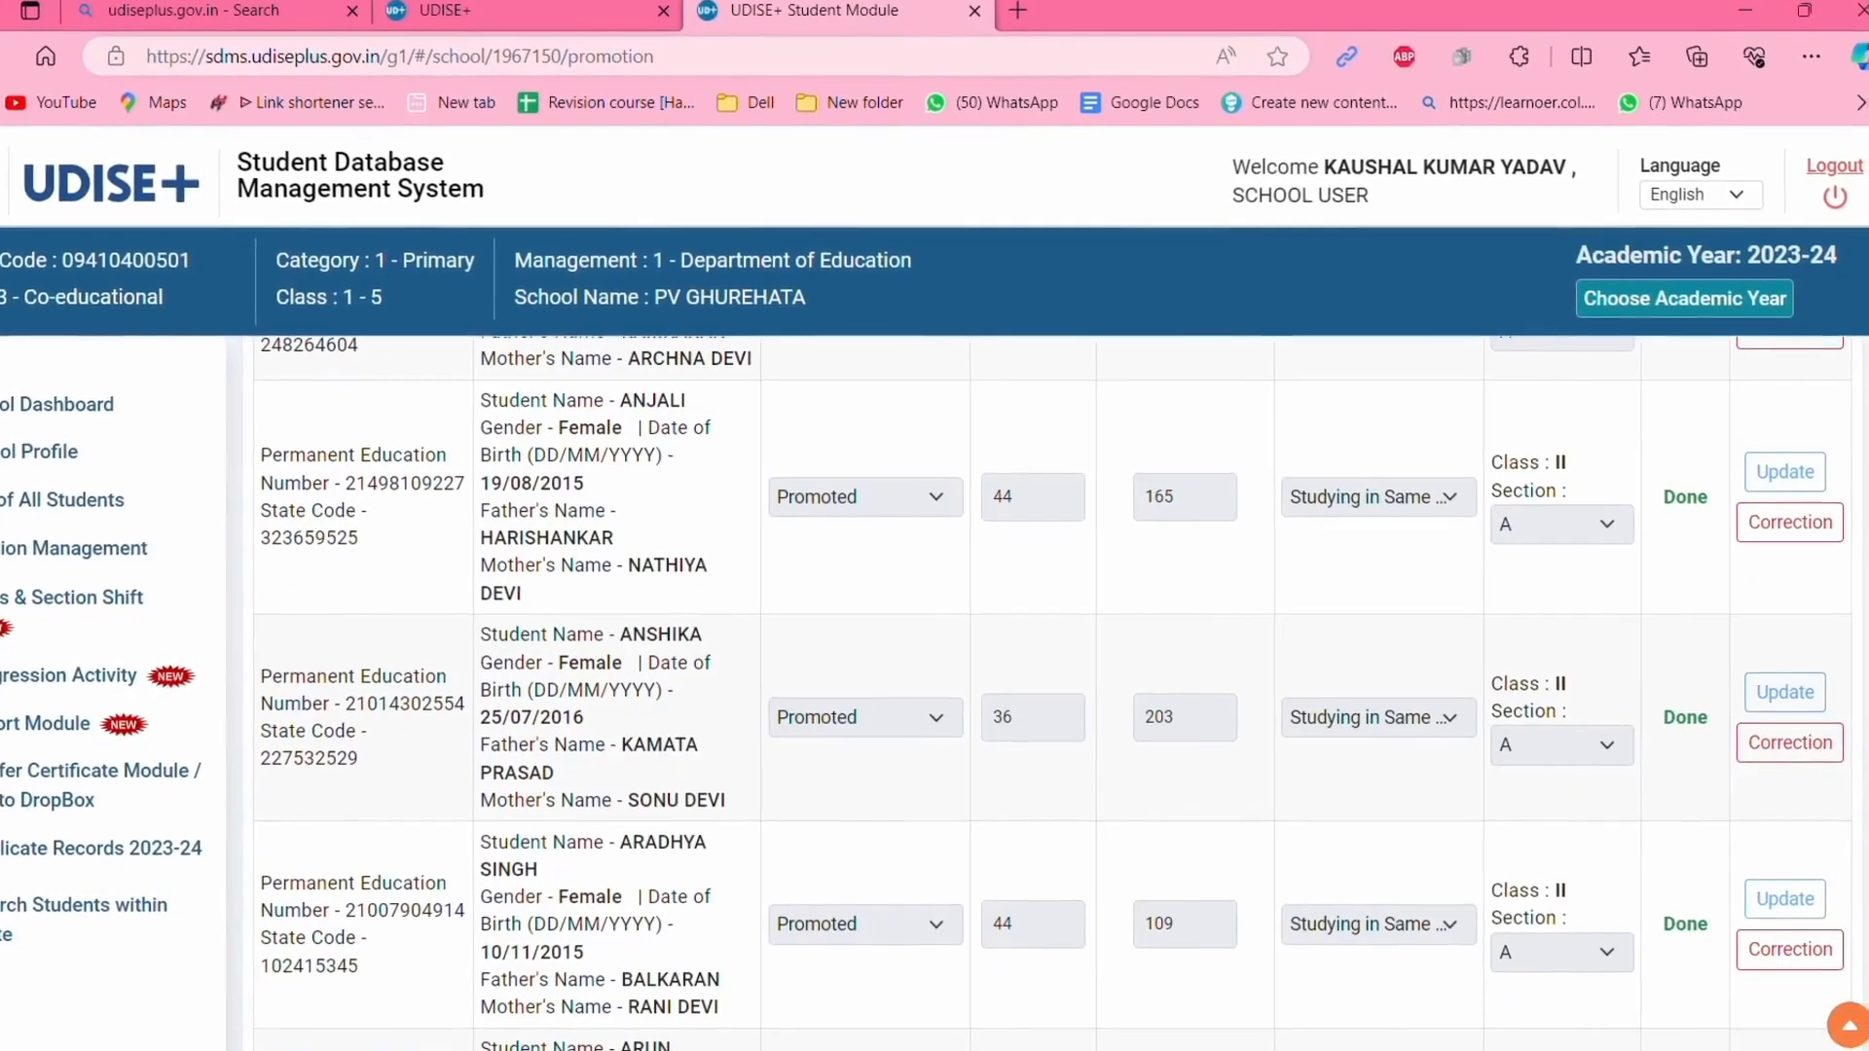
scroll(1071, 681, "up", 5)
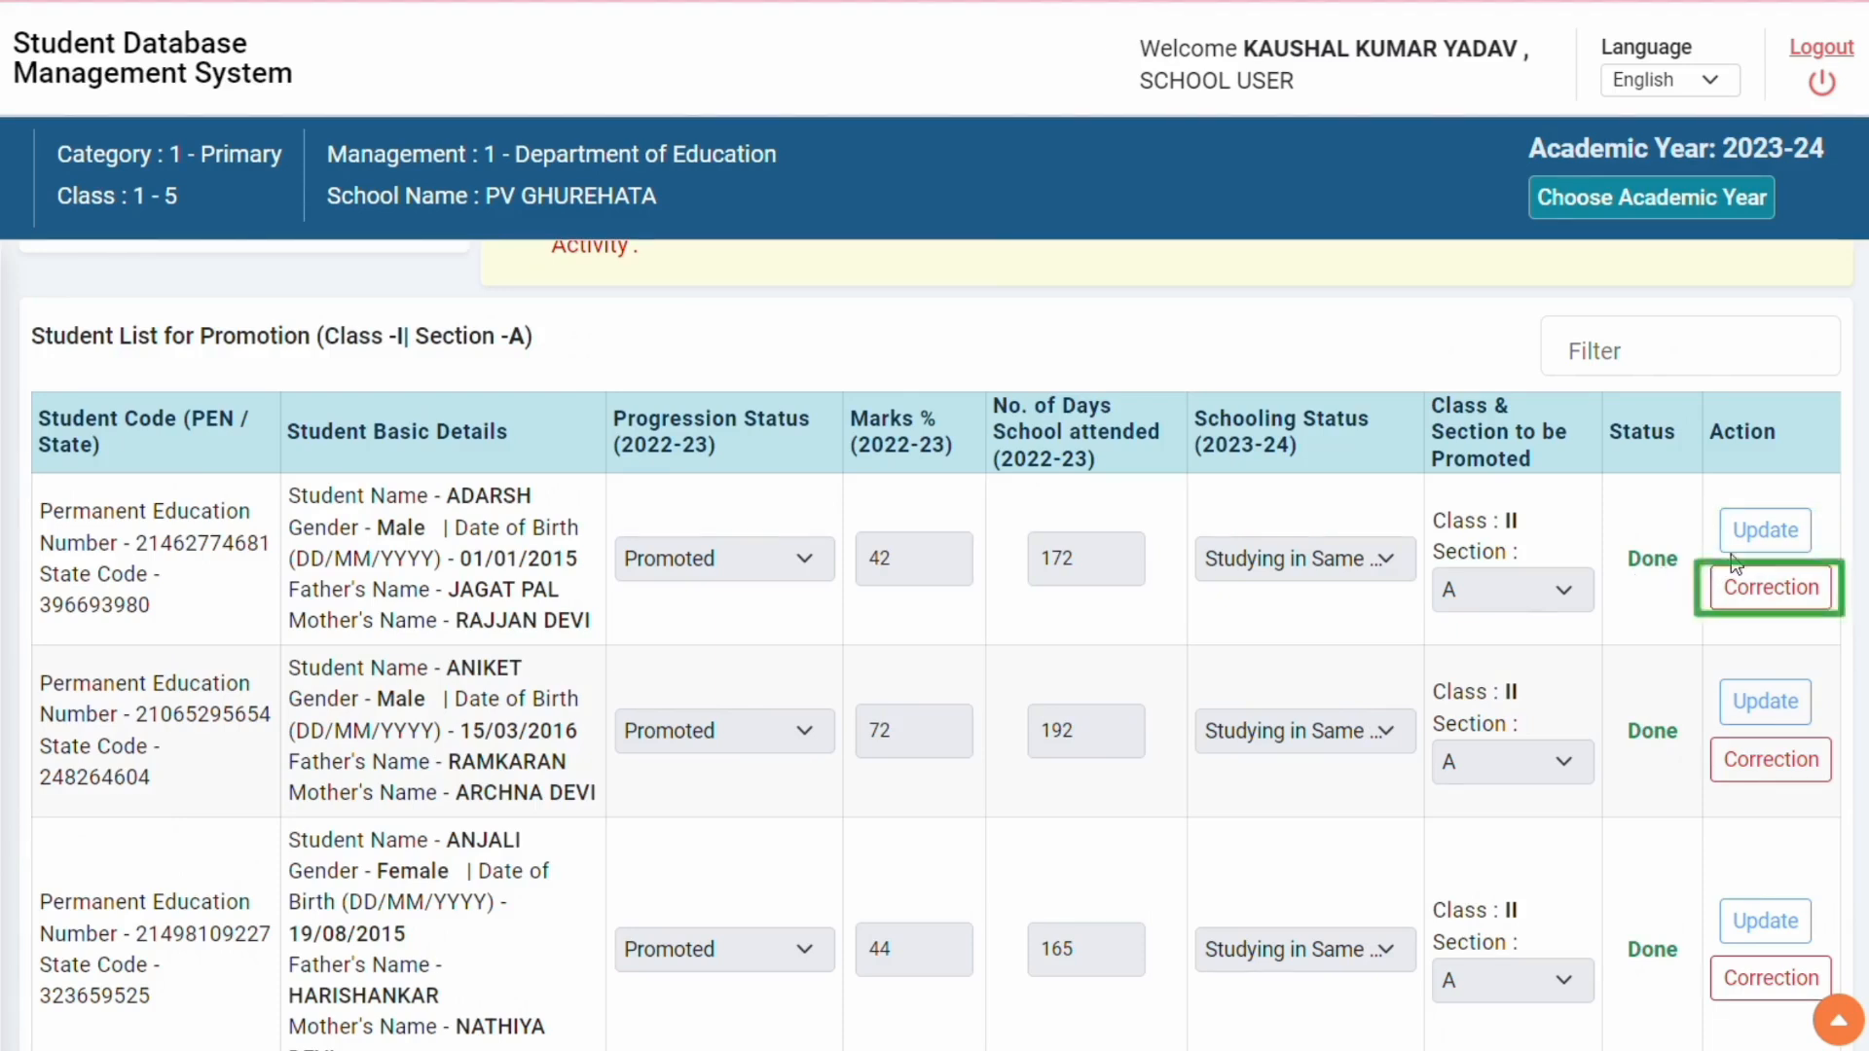
- Open the first listed student's promotion record for correction, setting marks to 67 % and days of school attended to 170
left_click(1769, 587)
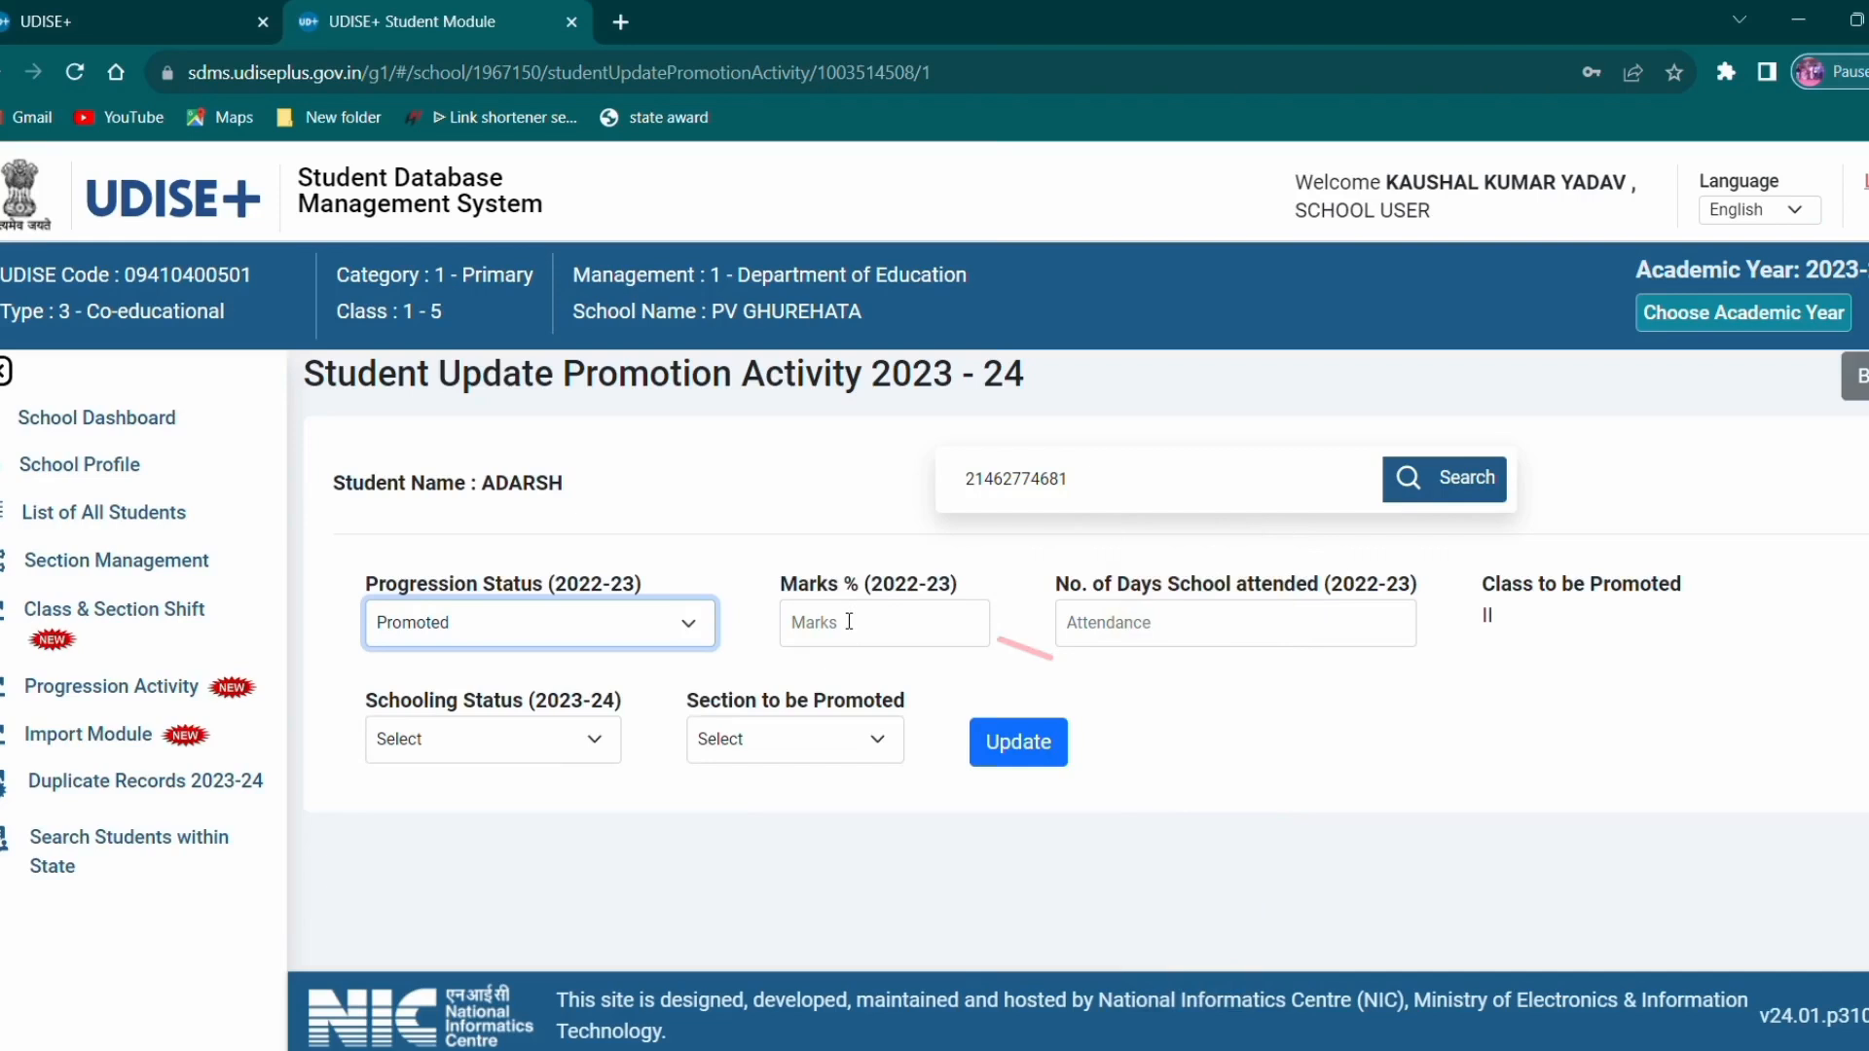
left_click(849, 621)
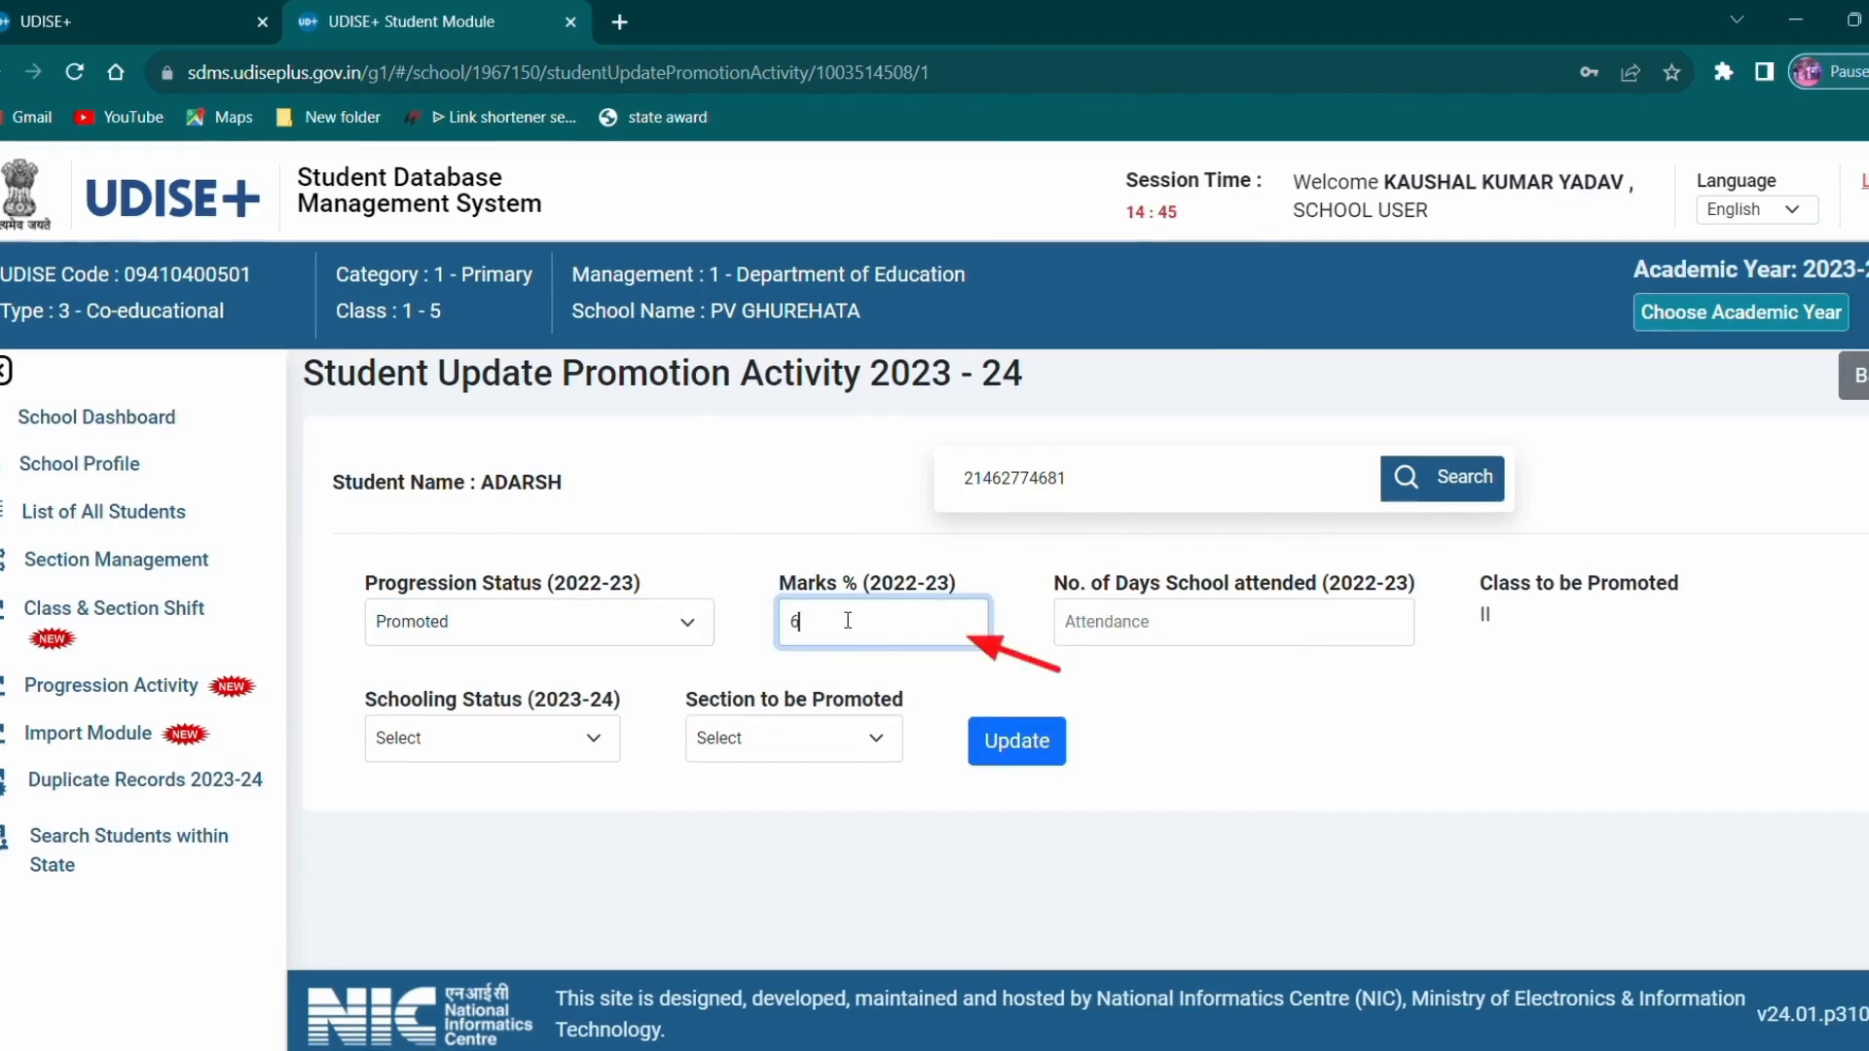
type("67")
left_click(1094, 631)
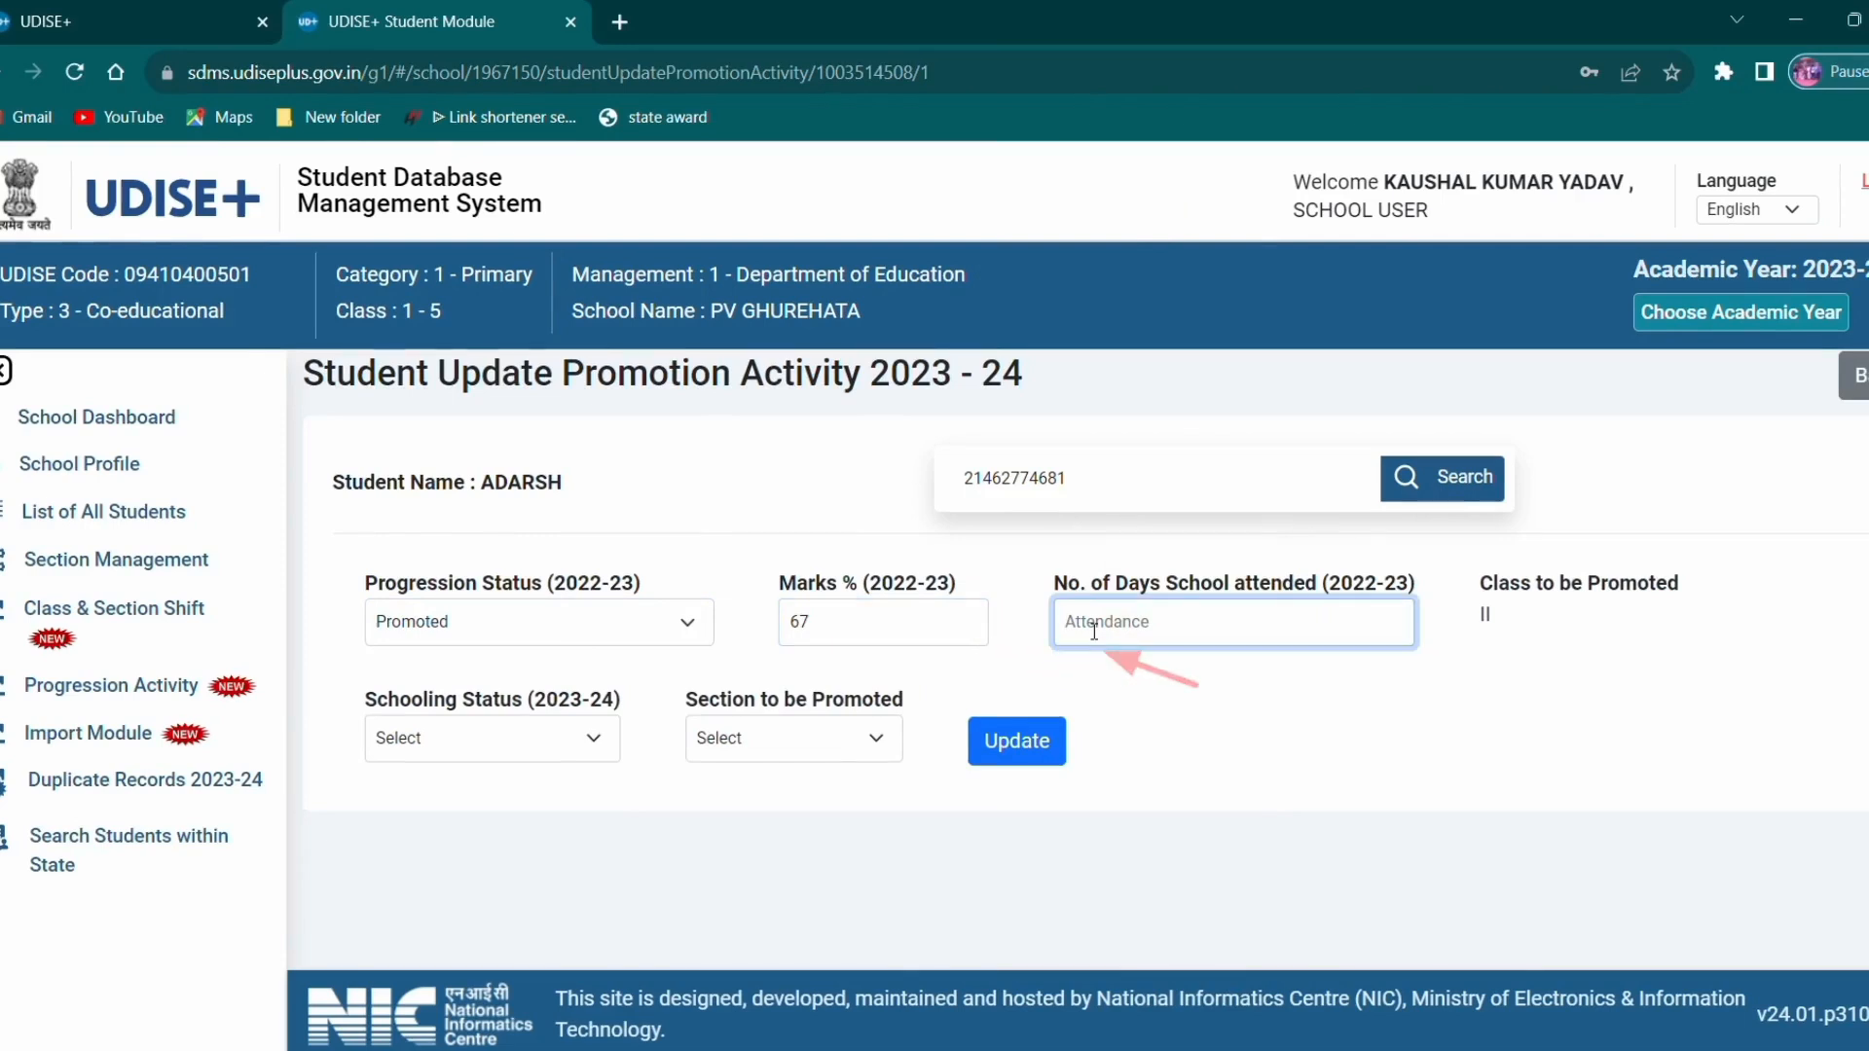
type("170")
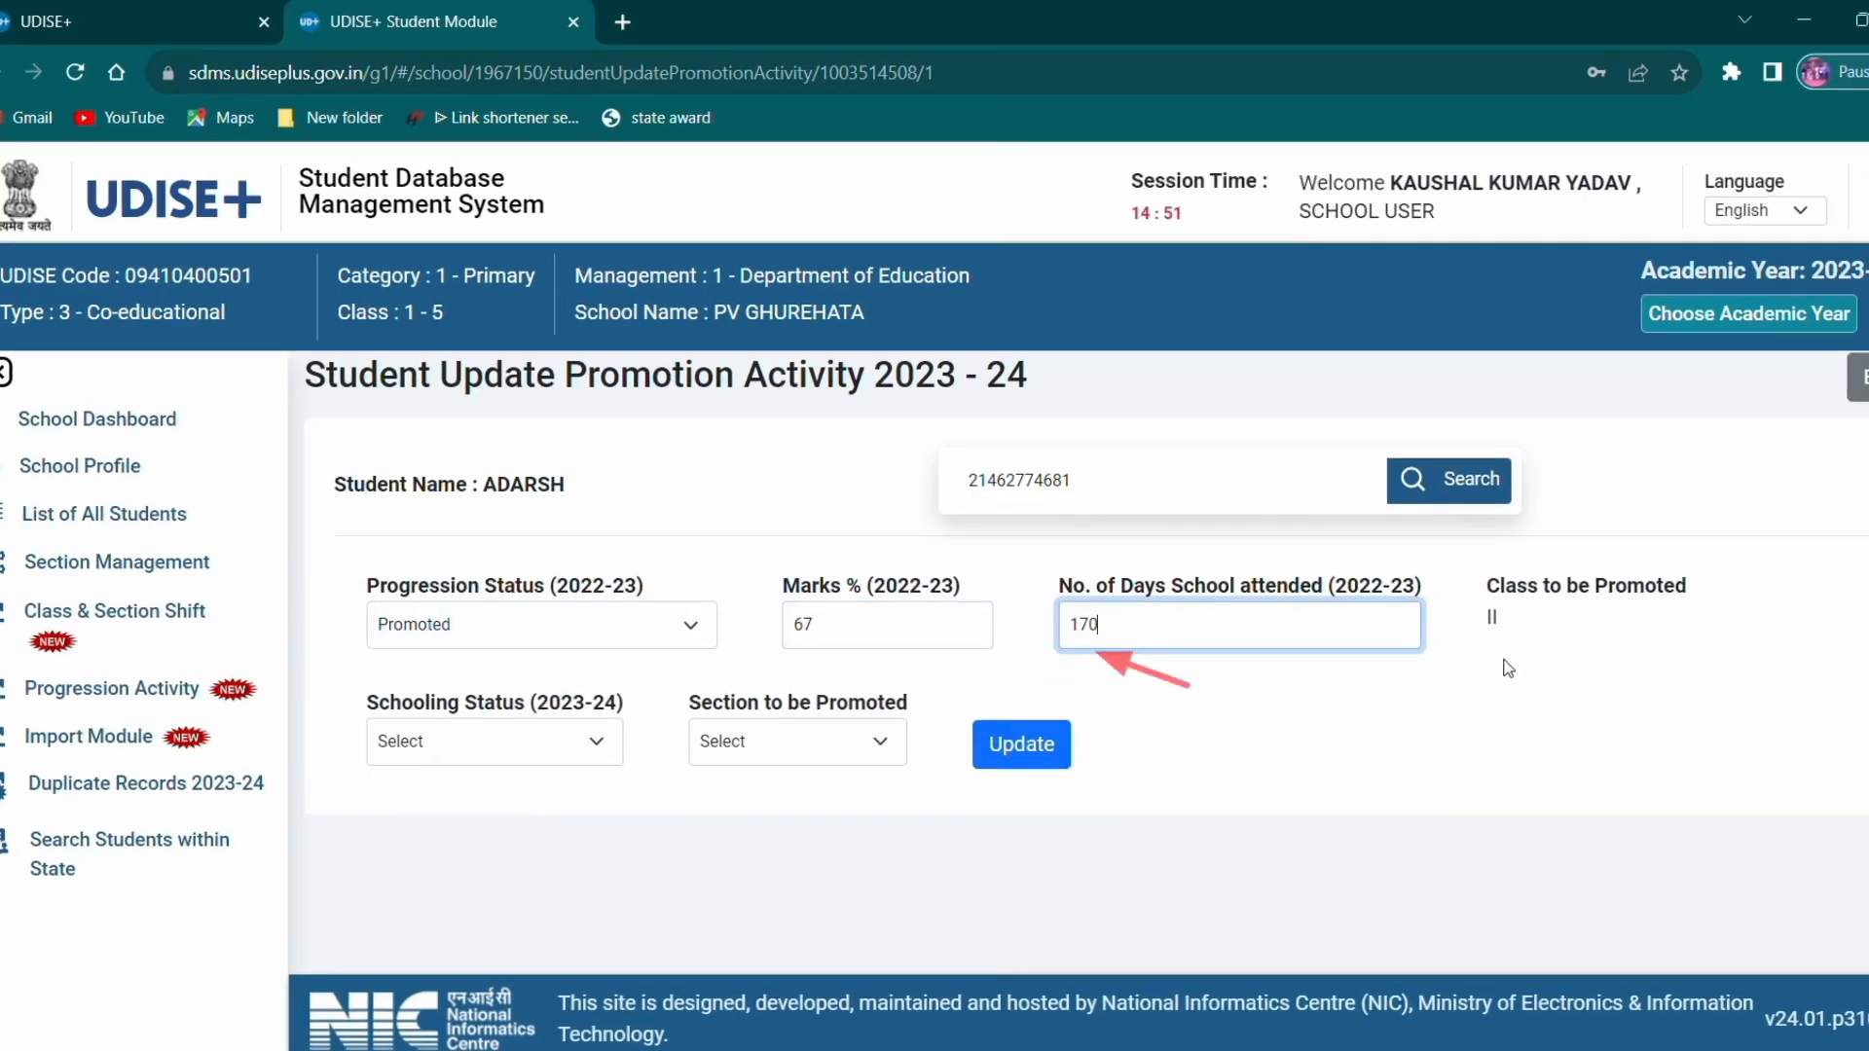
- Check the Schooling Status (2023-24) options and set the Section to be Promoted to A
left_click(1498, 622)
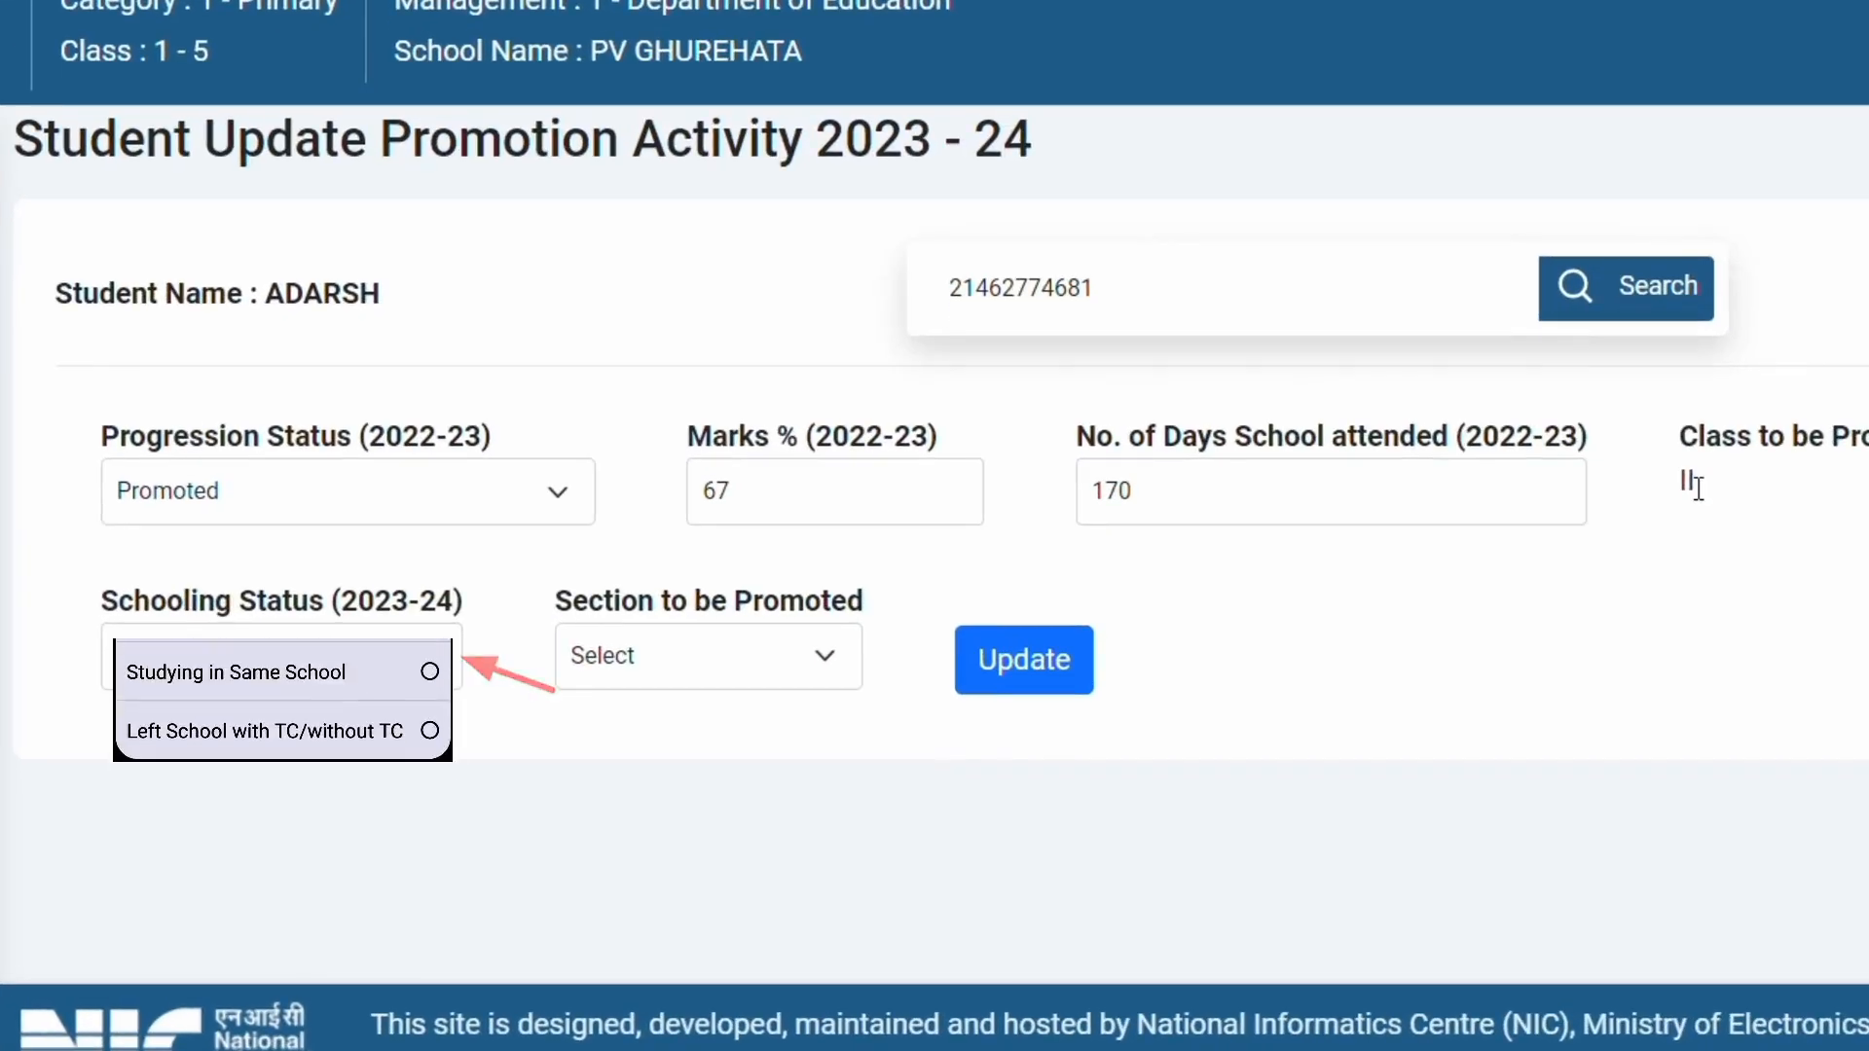
left_click(281, 657)
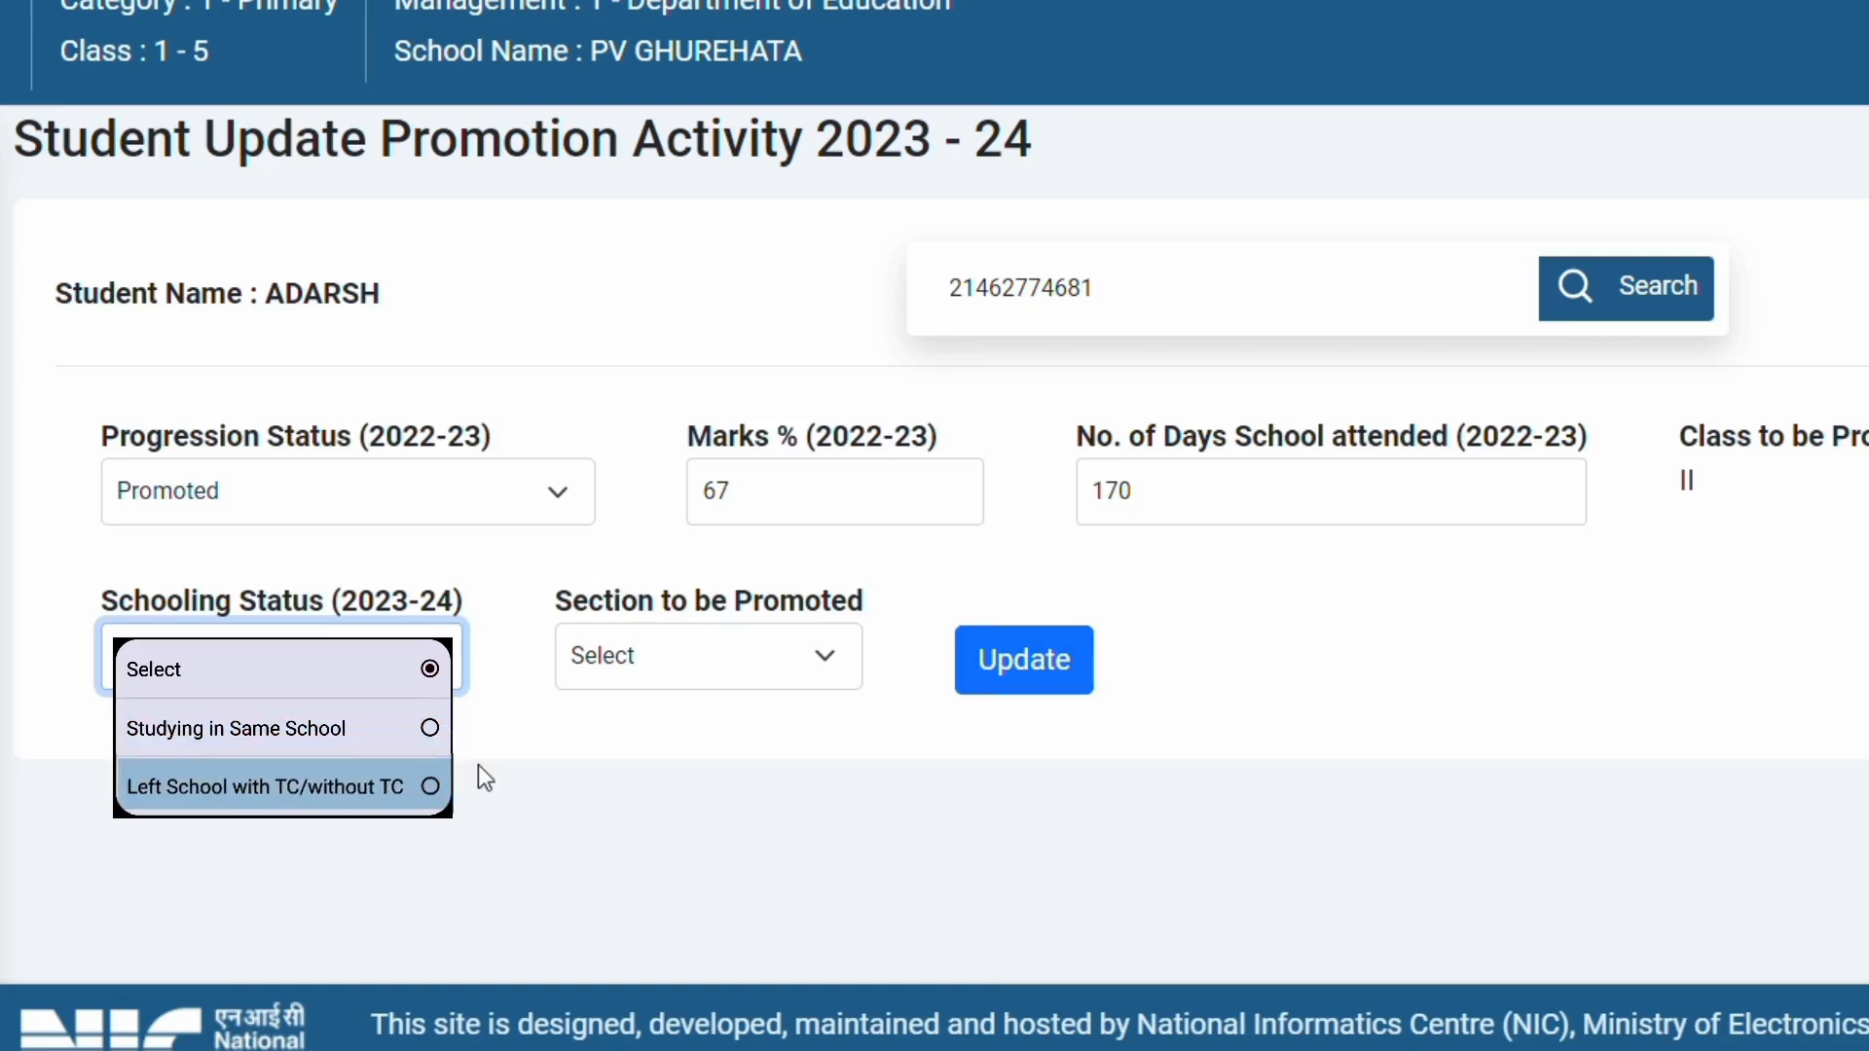
left_click(832, 662)
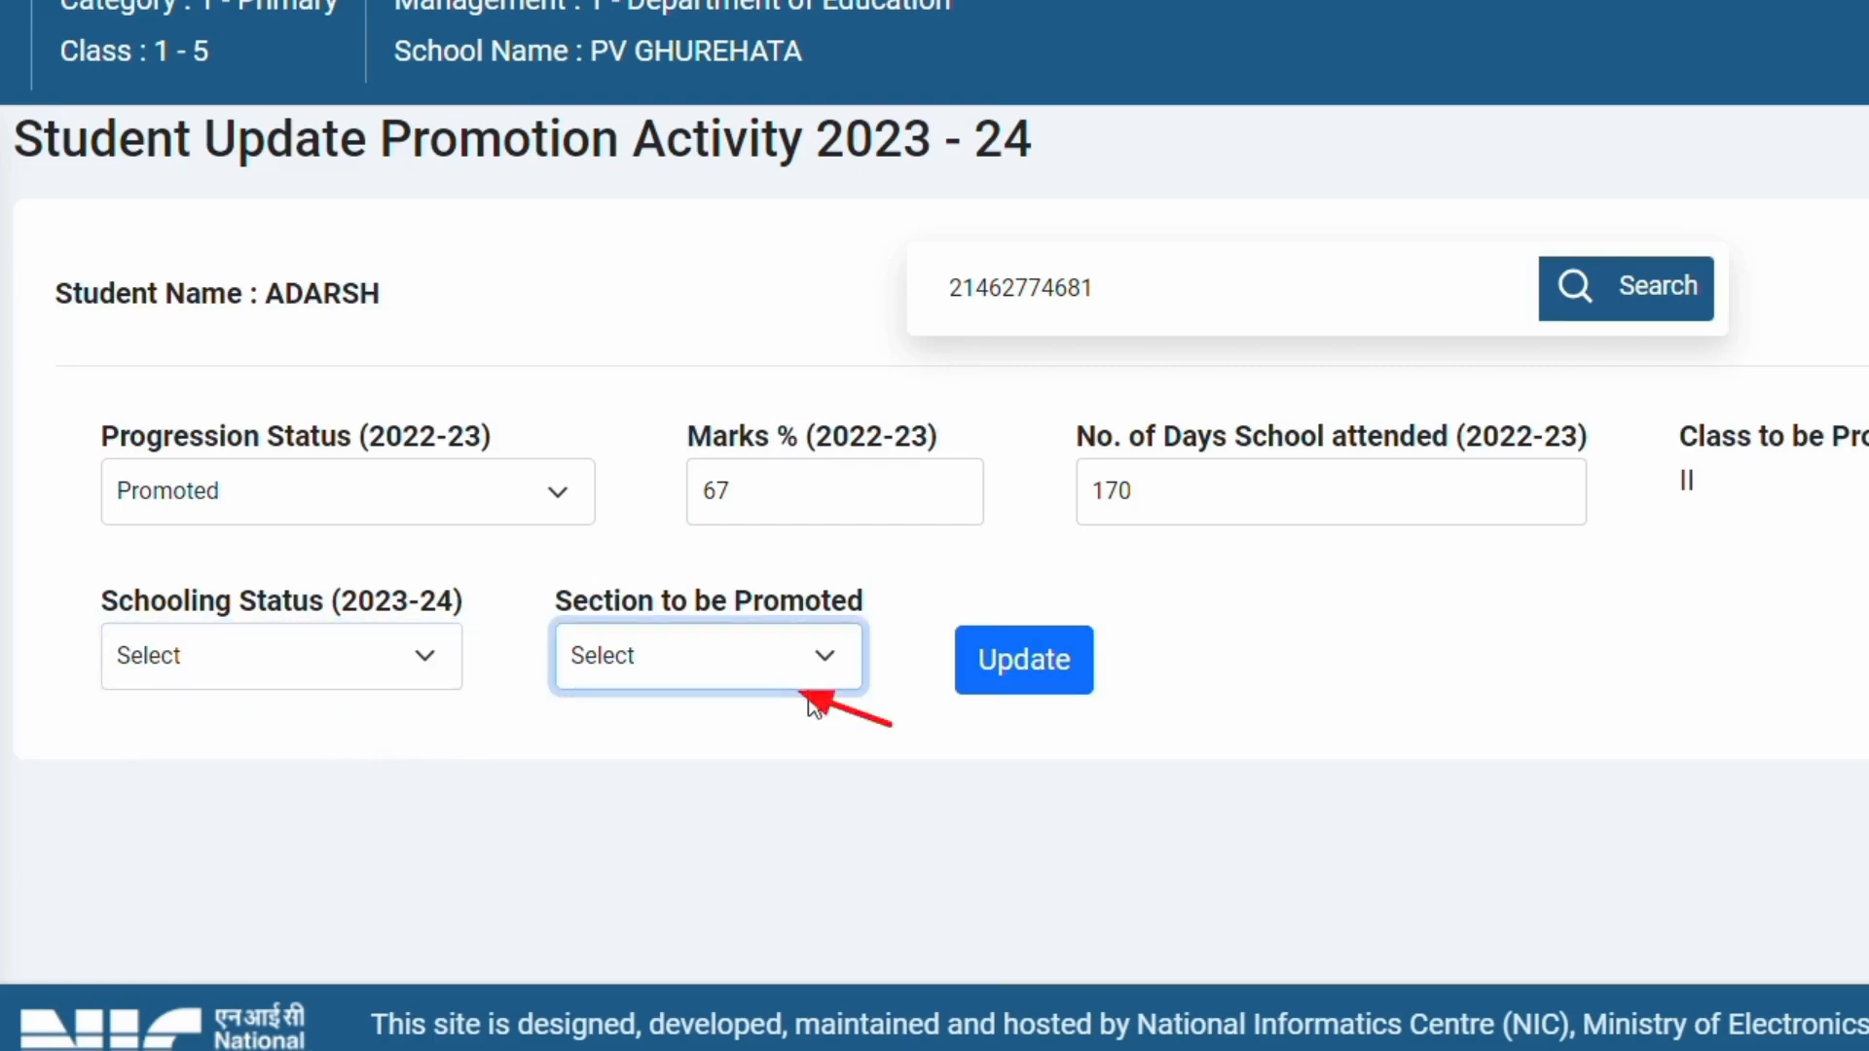
key("a")
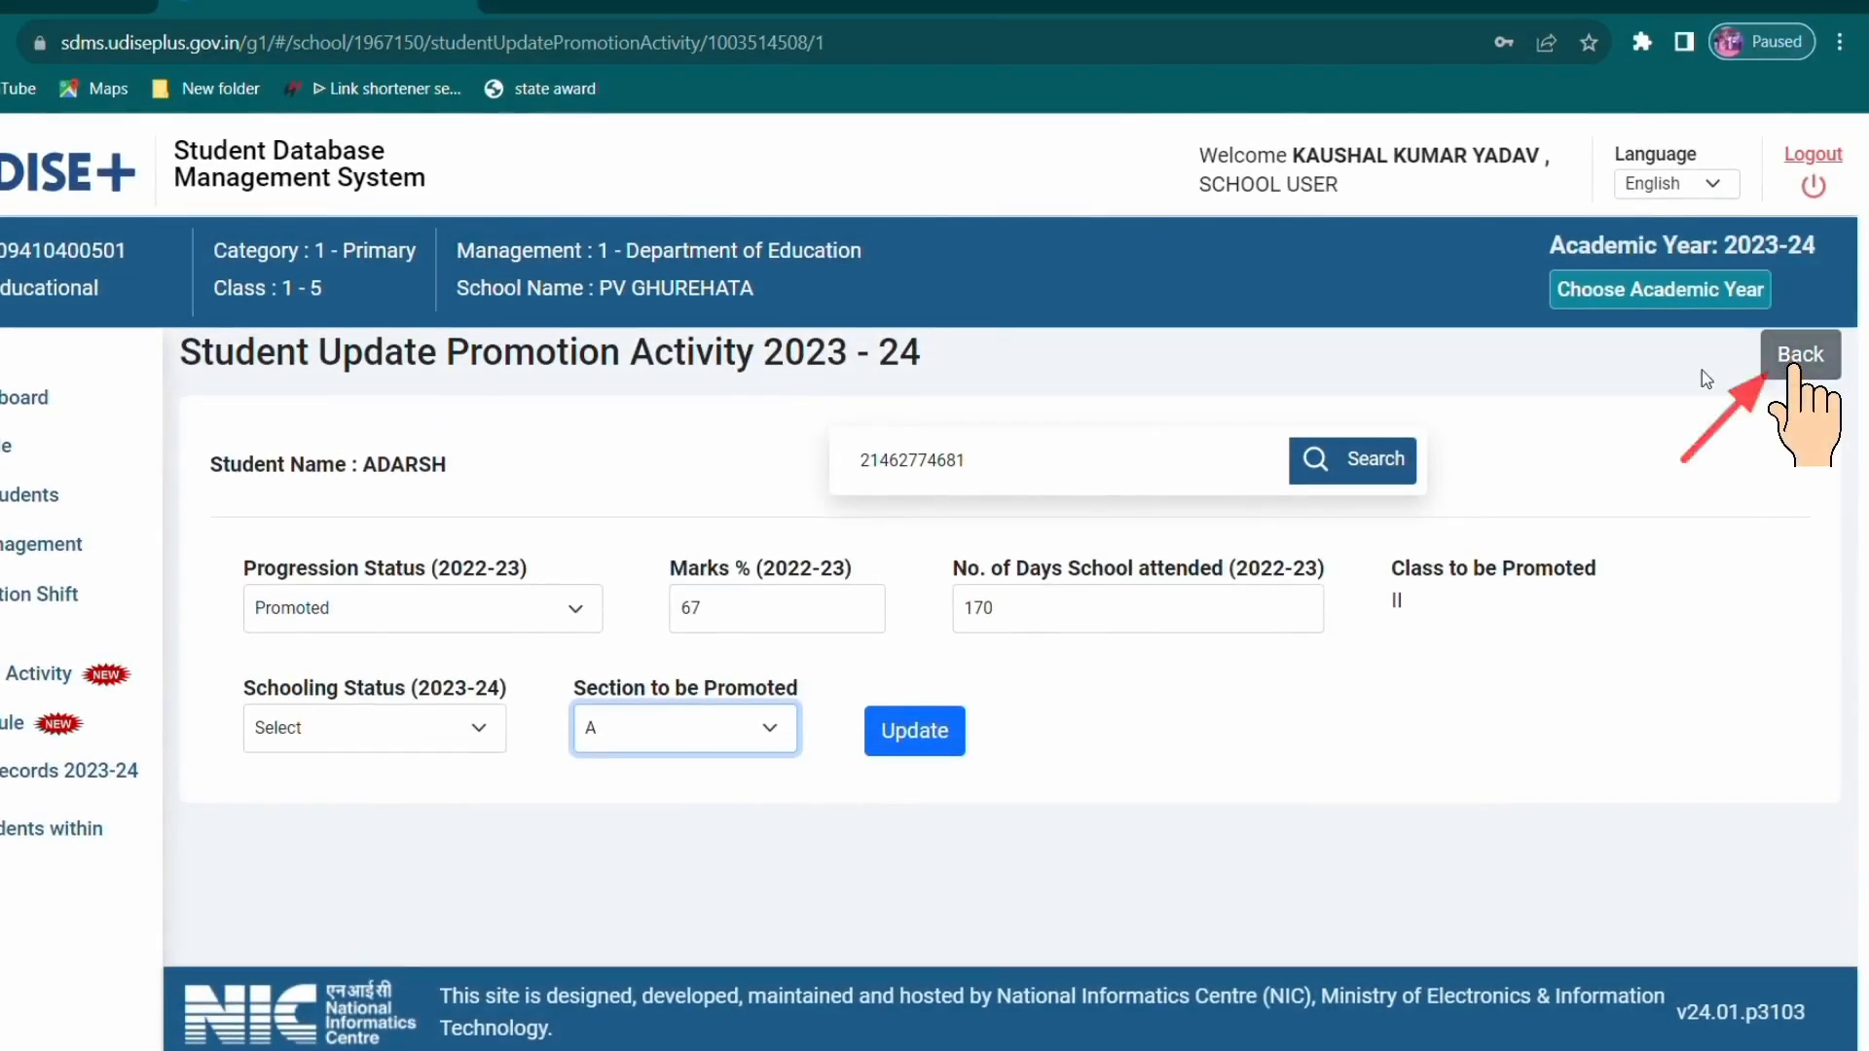
- Return to the list of students eligible for promotion and list class II with its first section
left_click(1822, 368)
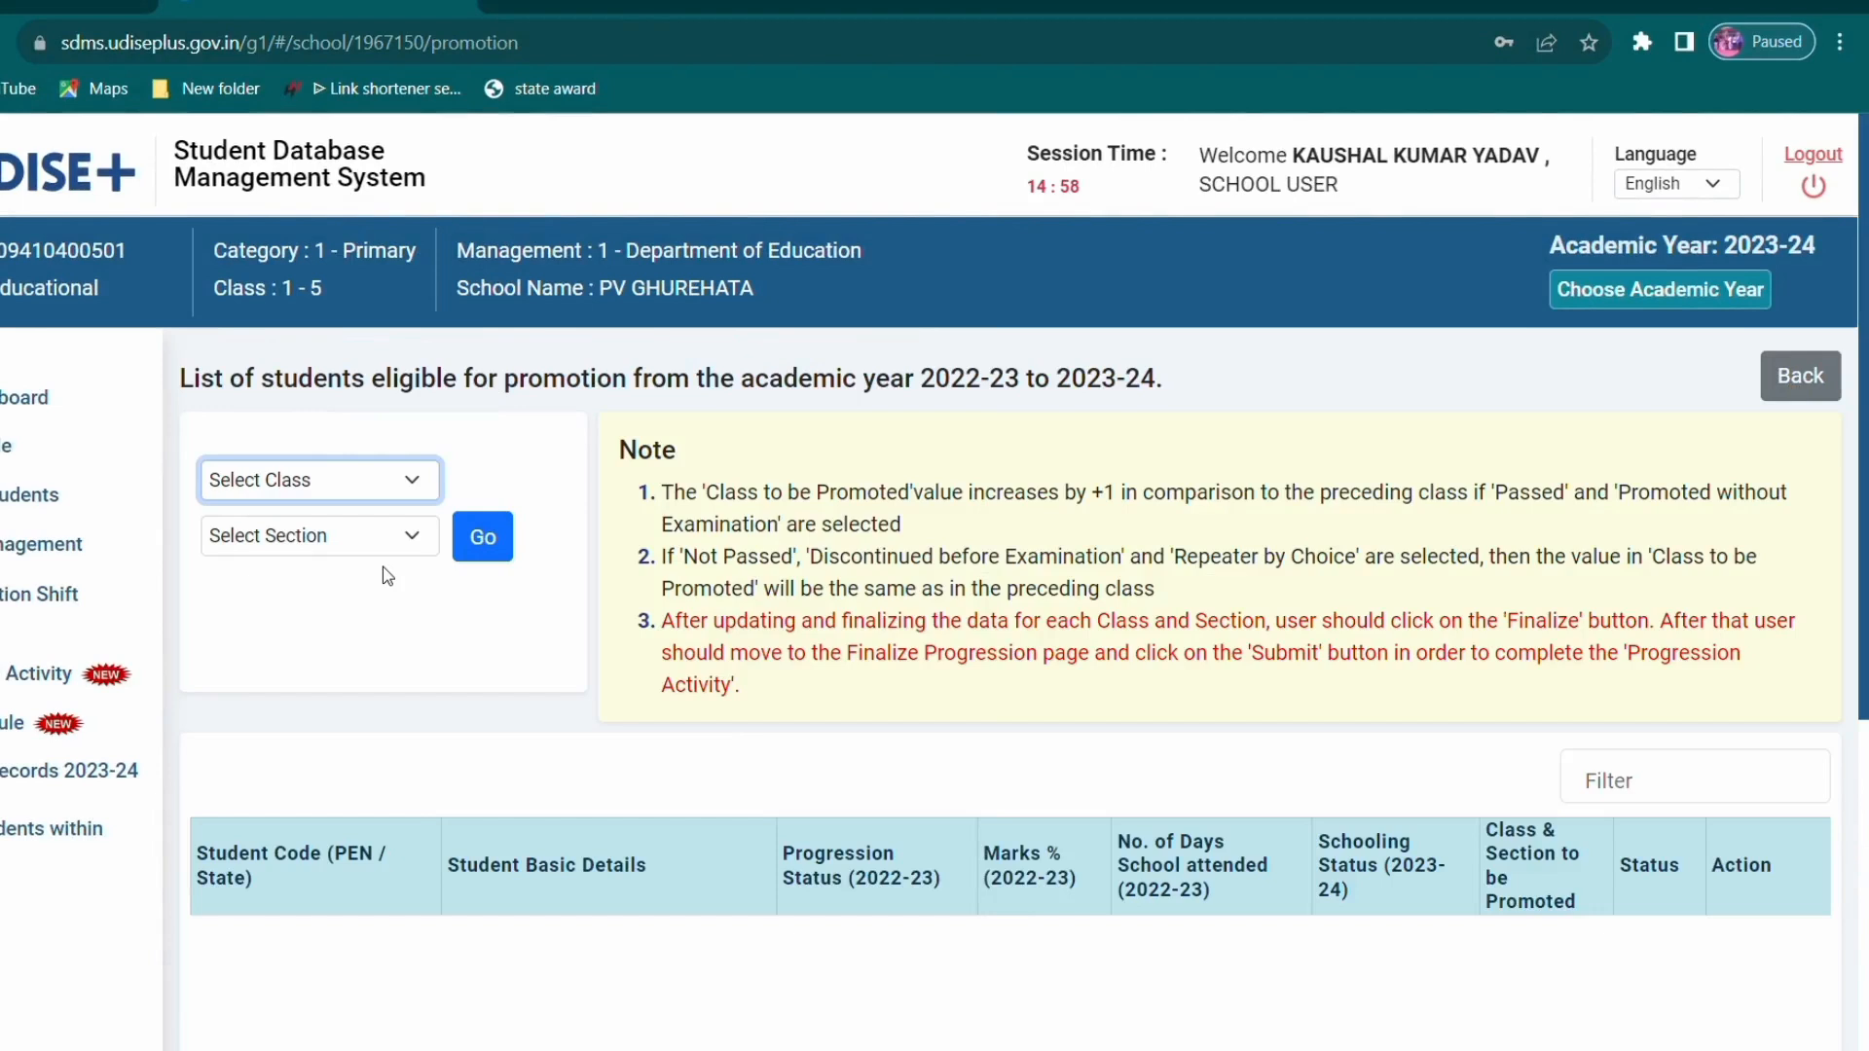
key("Down")
key("Down")
left_click(416, 536)
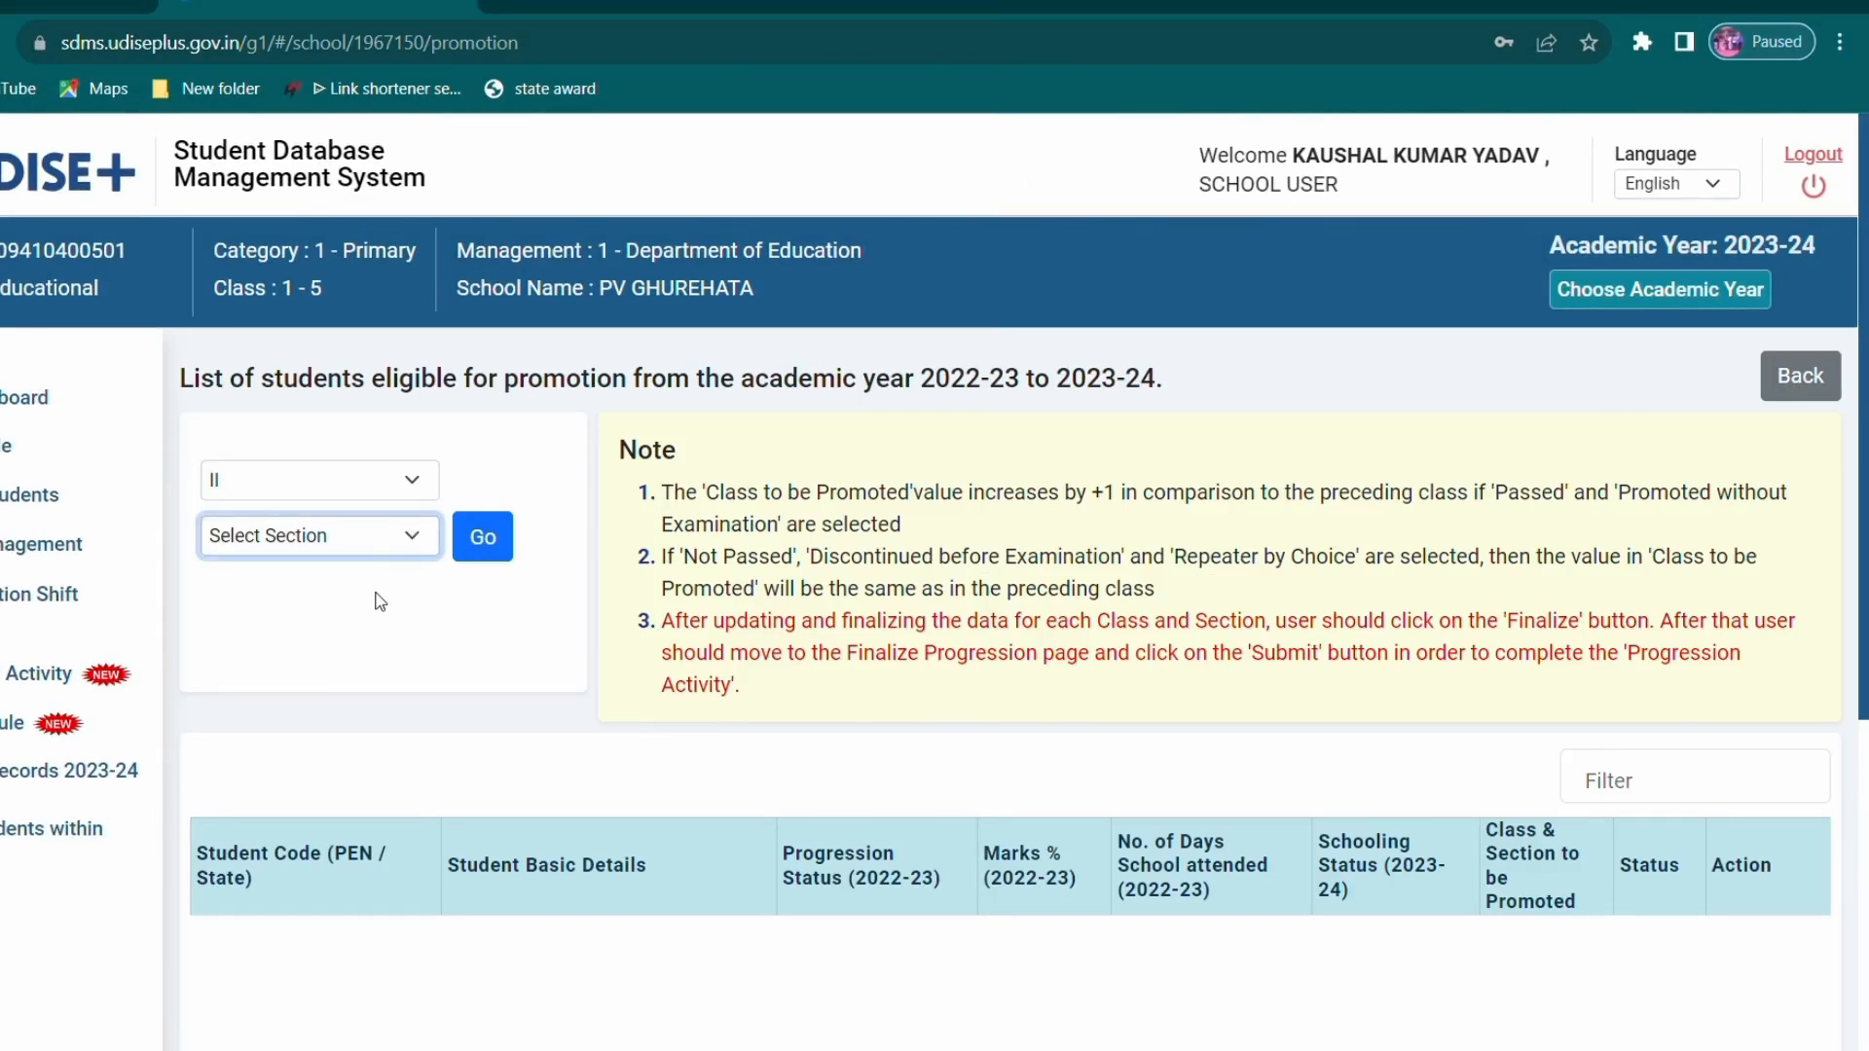
key("Down")
left_click(483, 541)
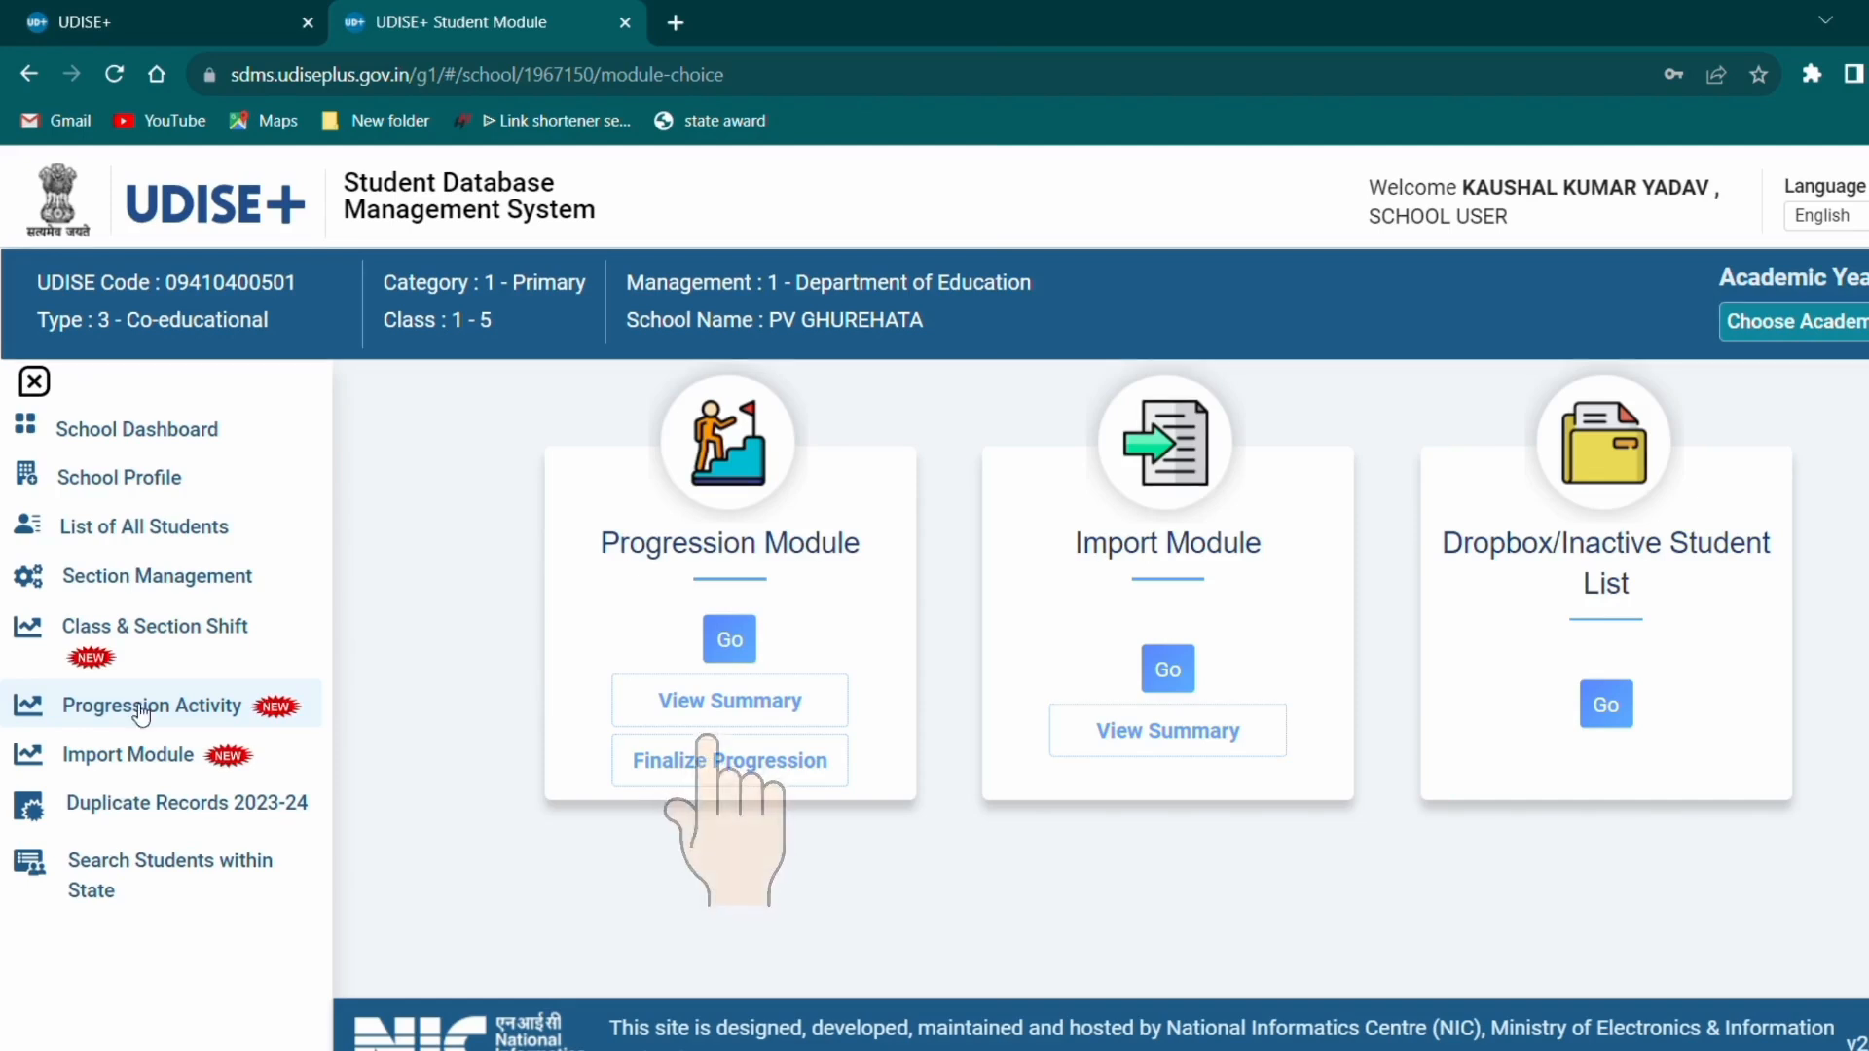
- Open Finalize Progression, and look through the Progression Module summary of all 2022-23 students' promotion activities
left_click(703, 765)
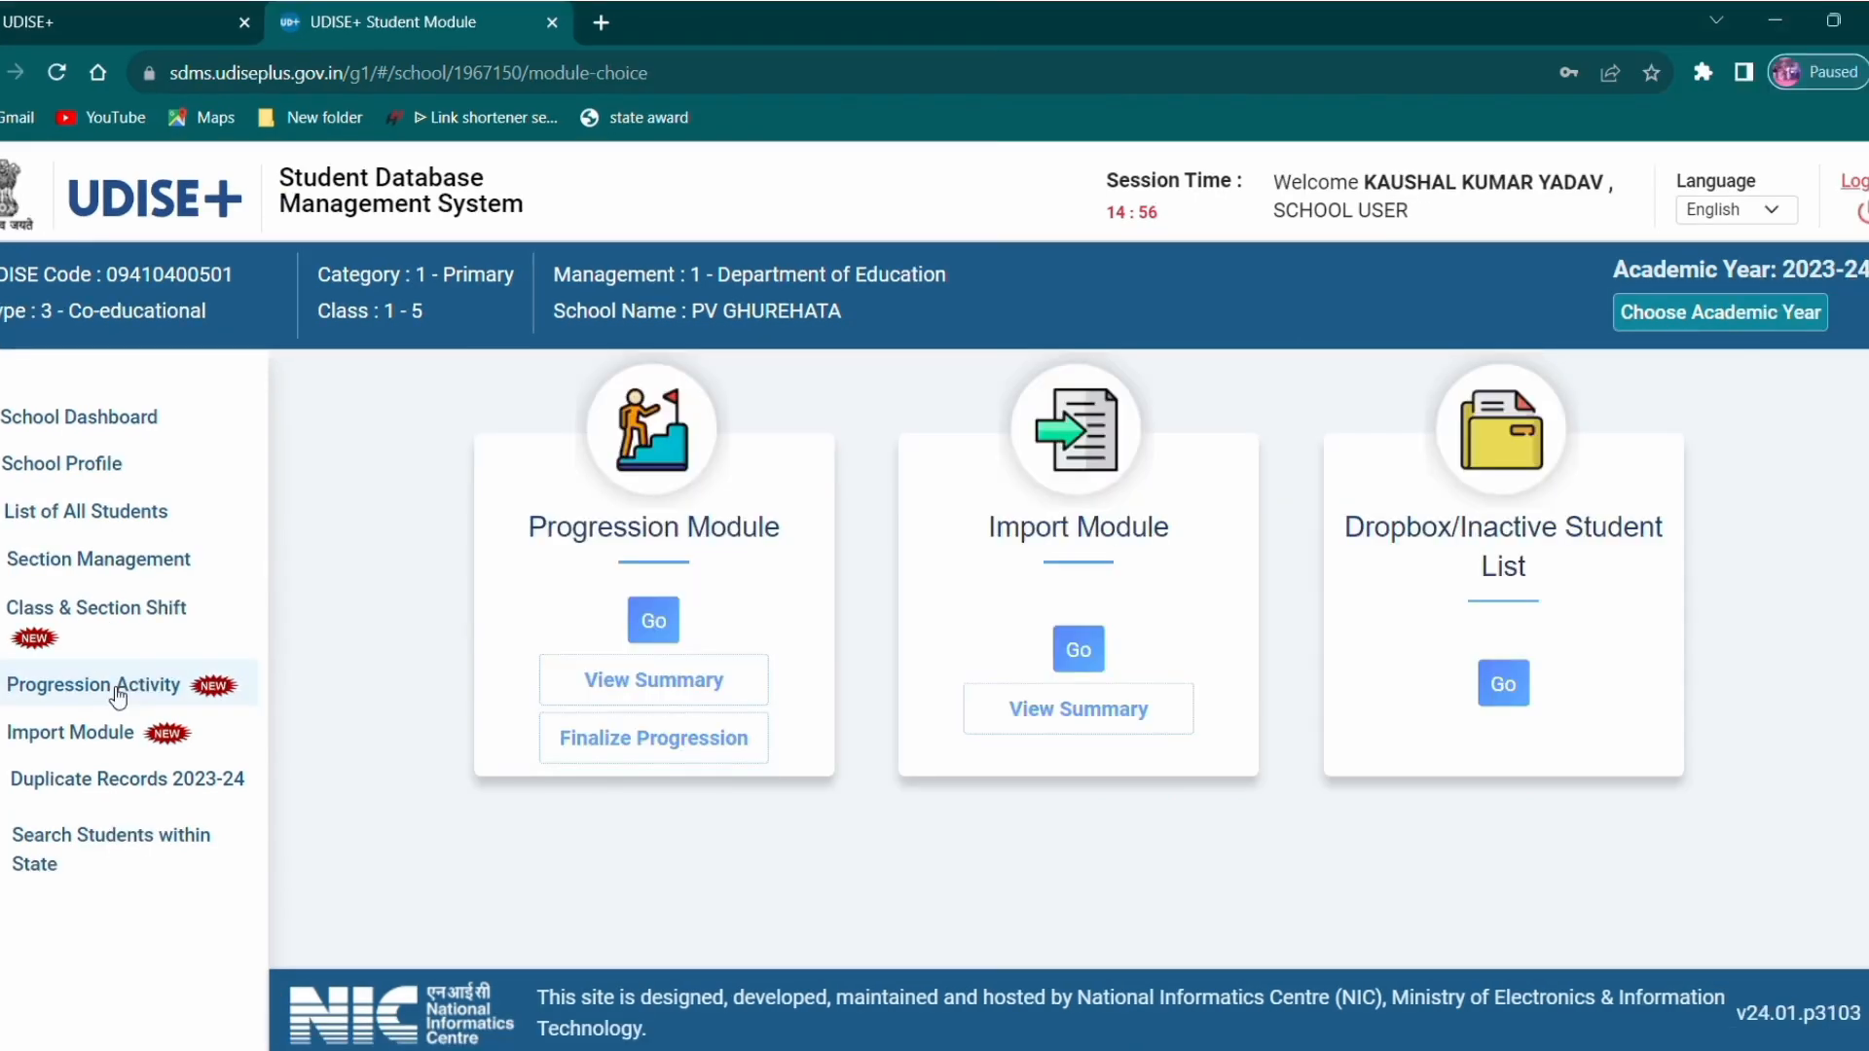
left_click(646, 686)
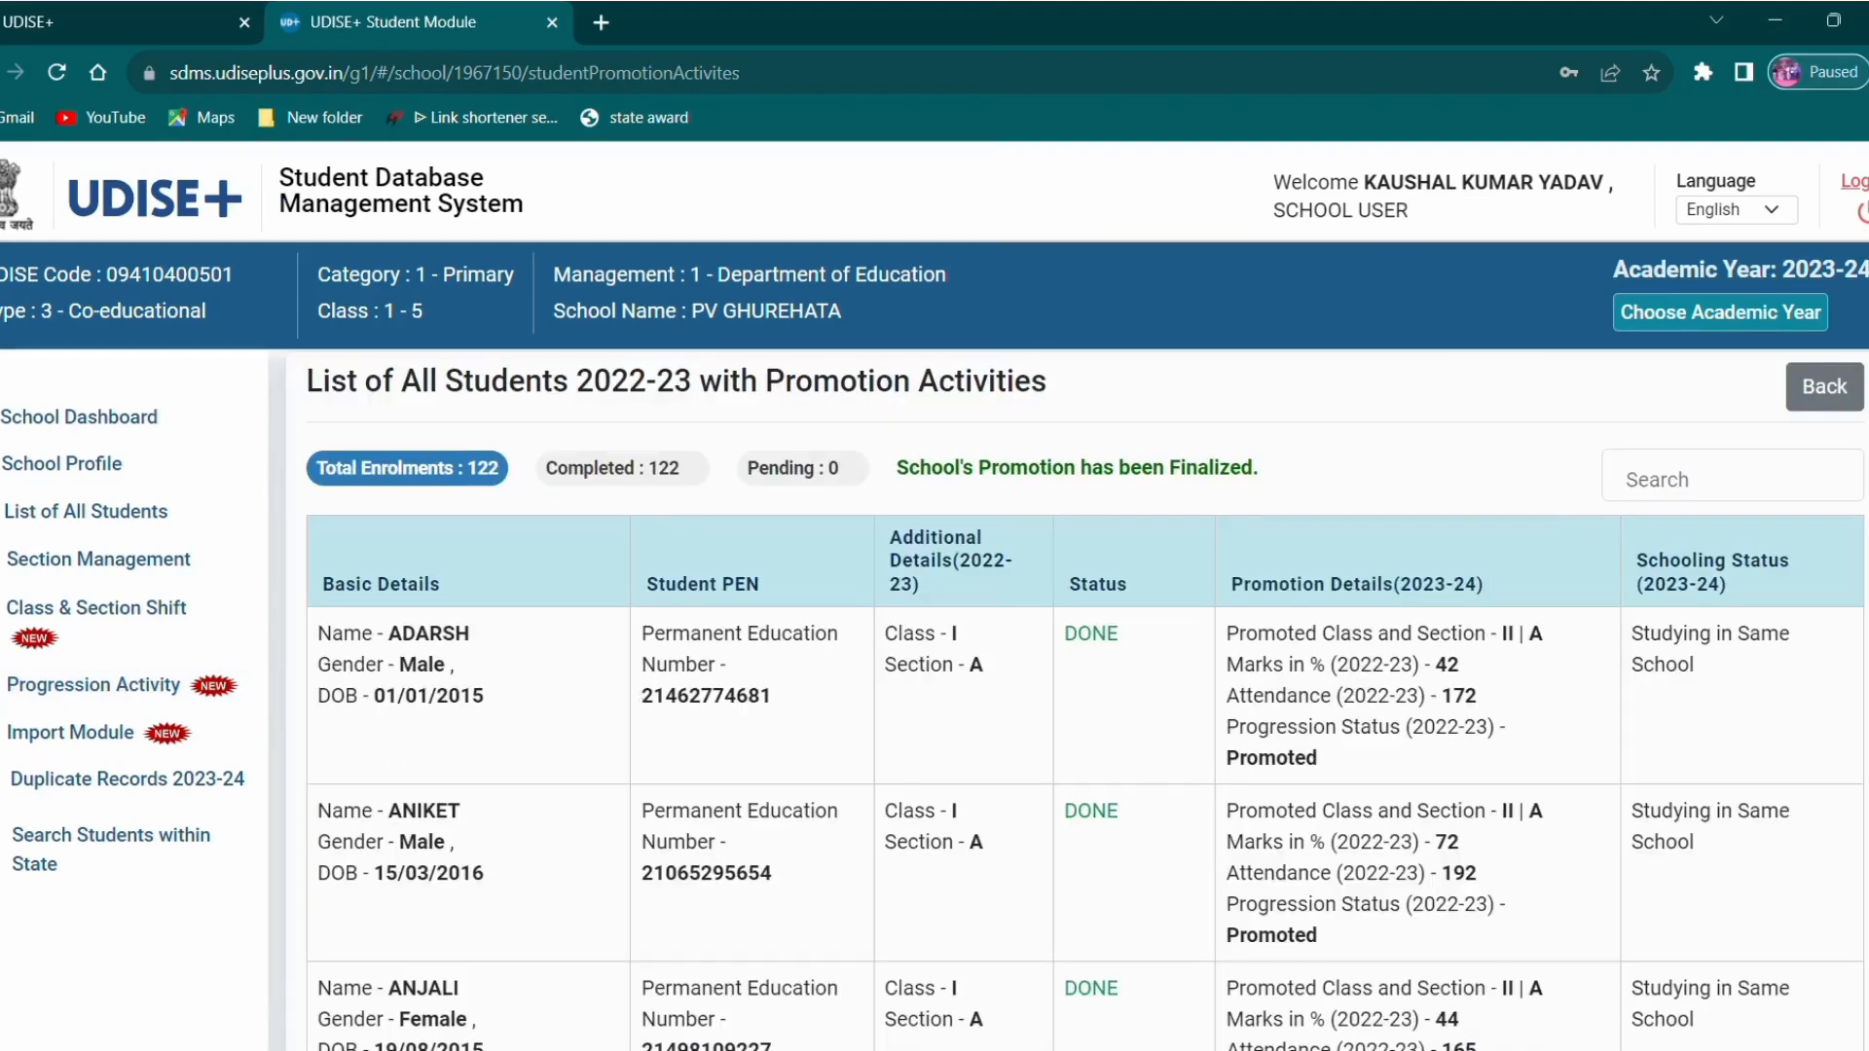
scroll(1085, 682, "down", 8)
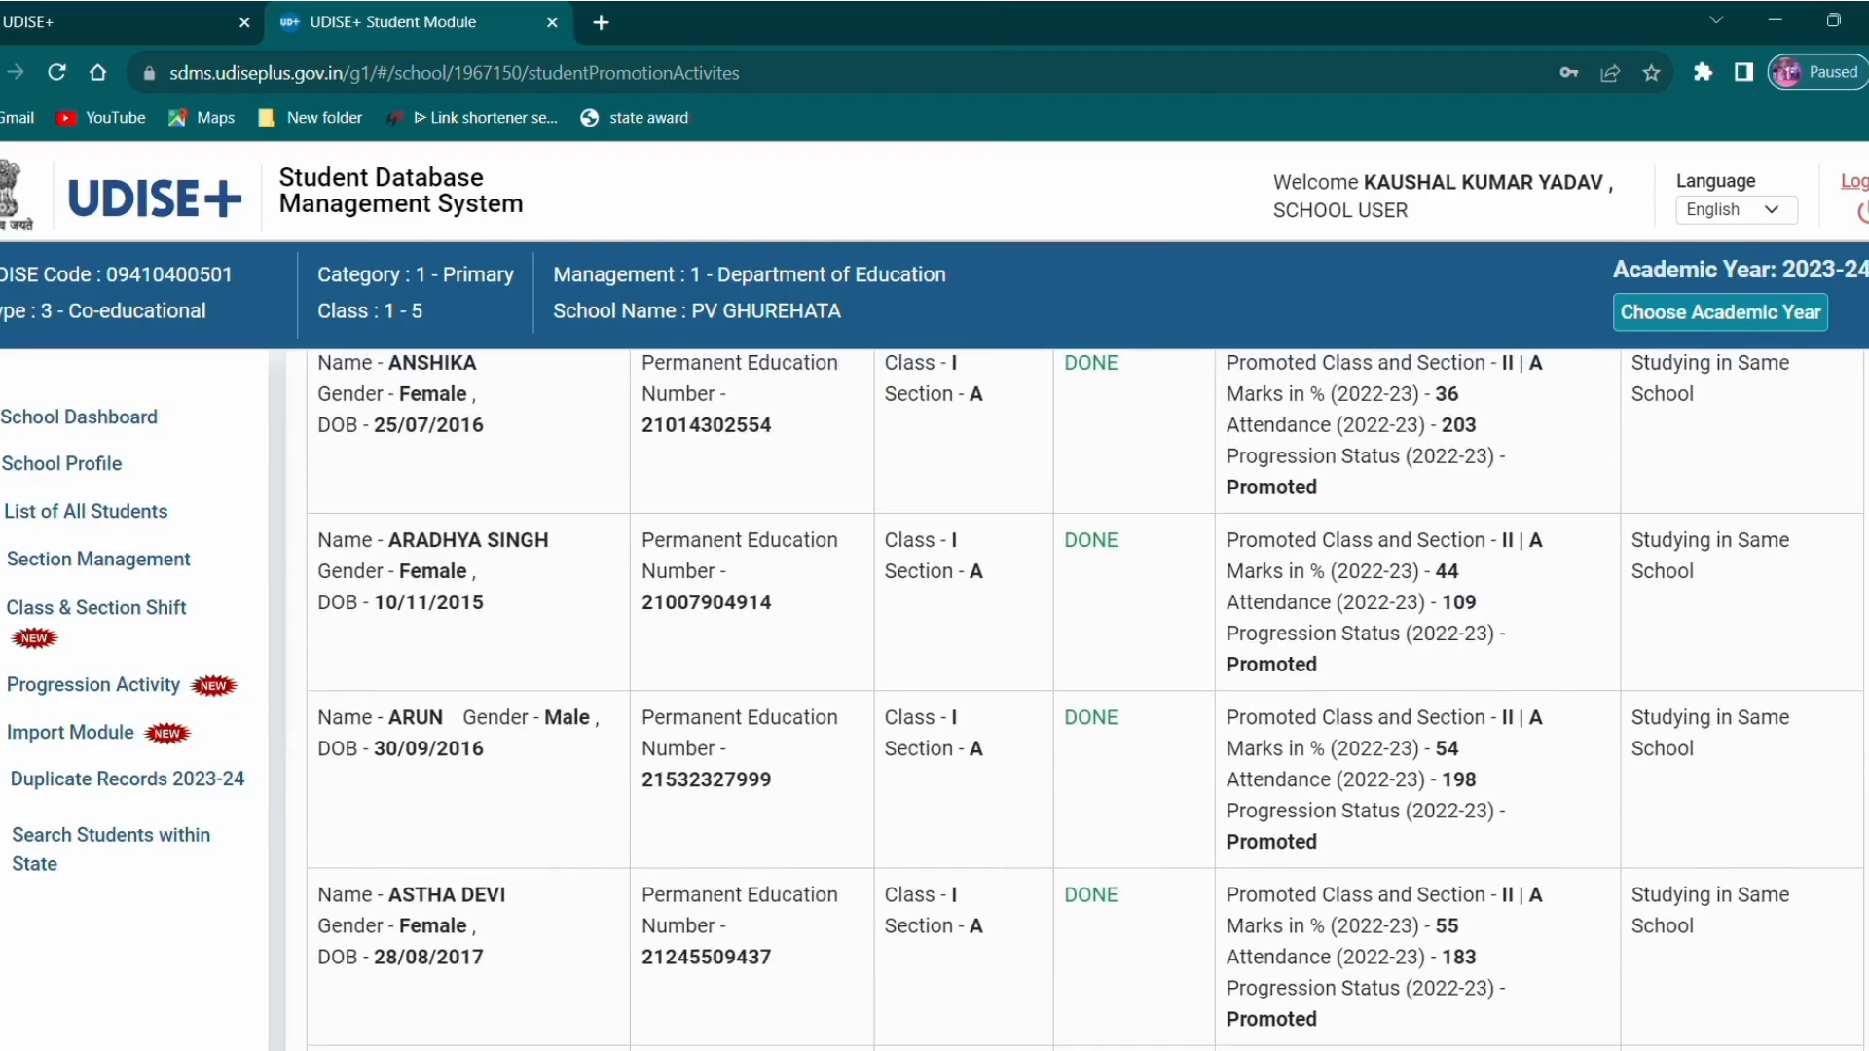
scroll(1085, 681, "down", 10)
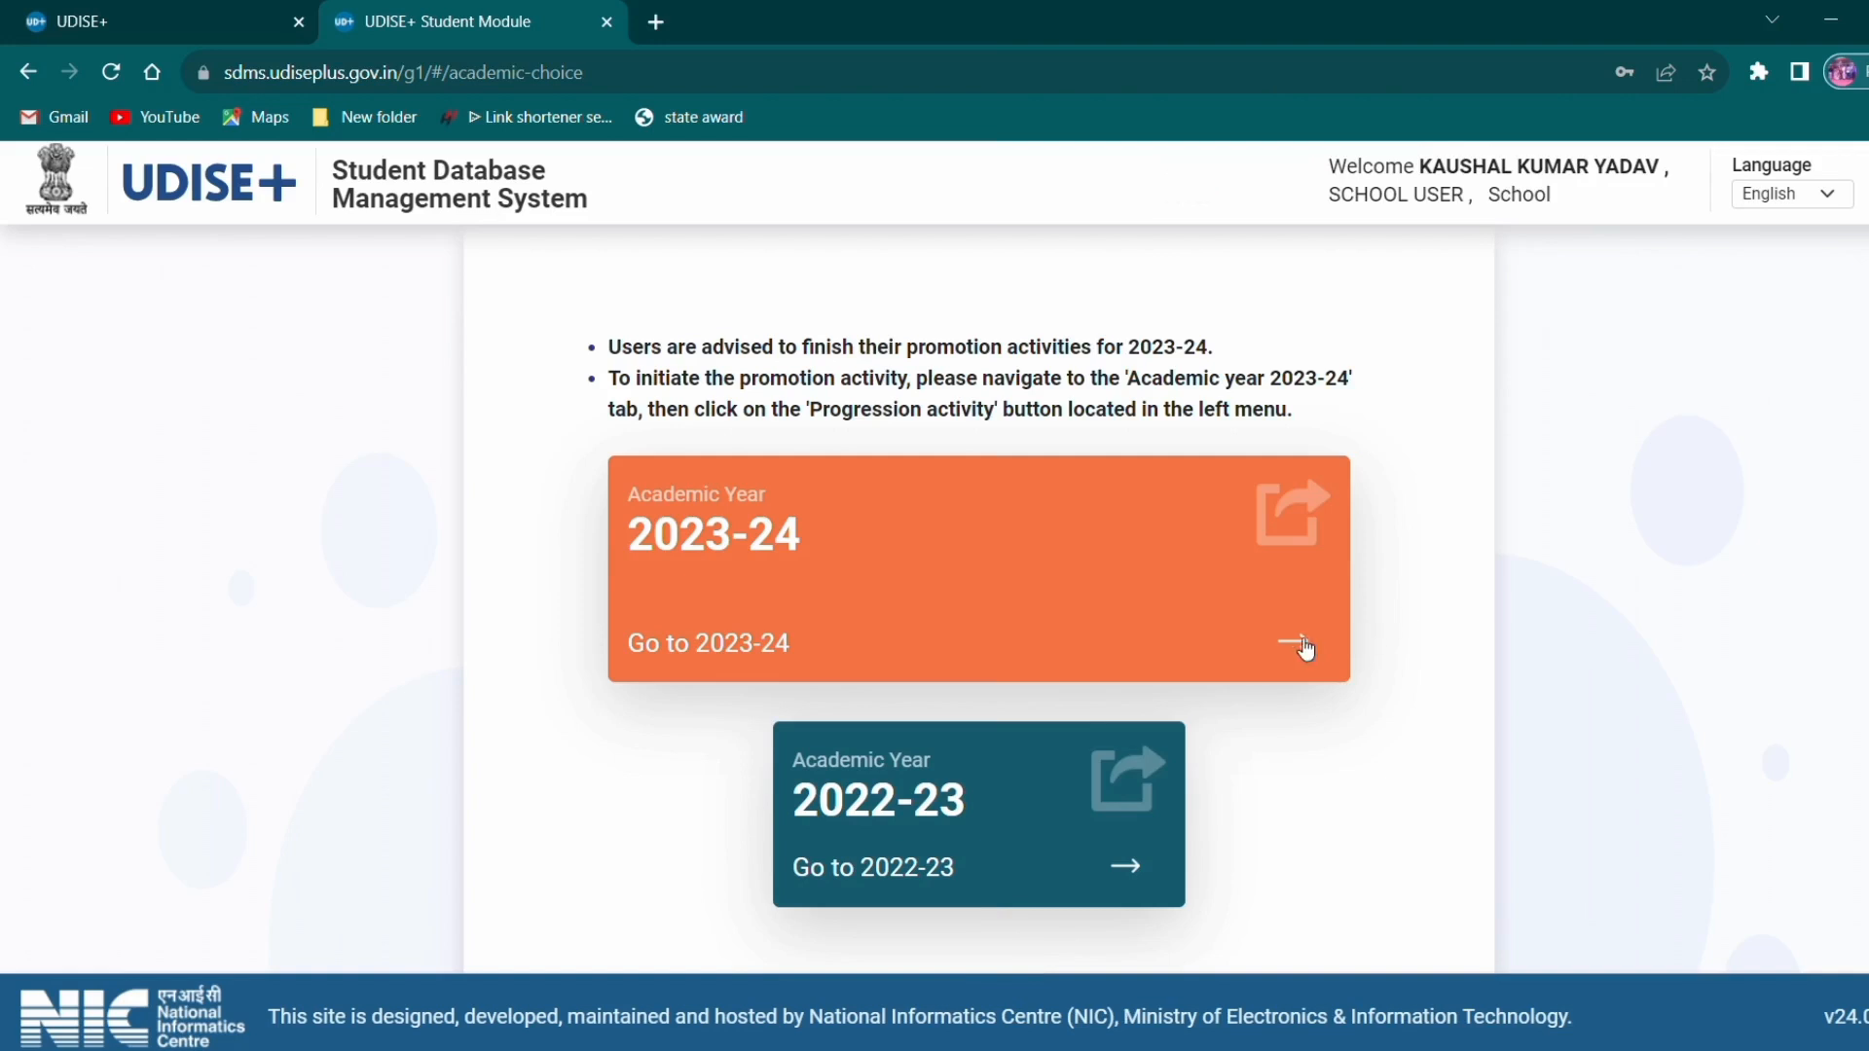
- Enter academic year 2023-24 and open the within-state student import in the Import Module
left_click(1307, 651)
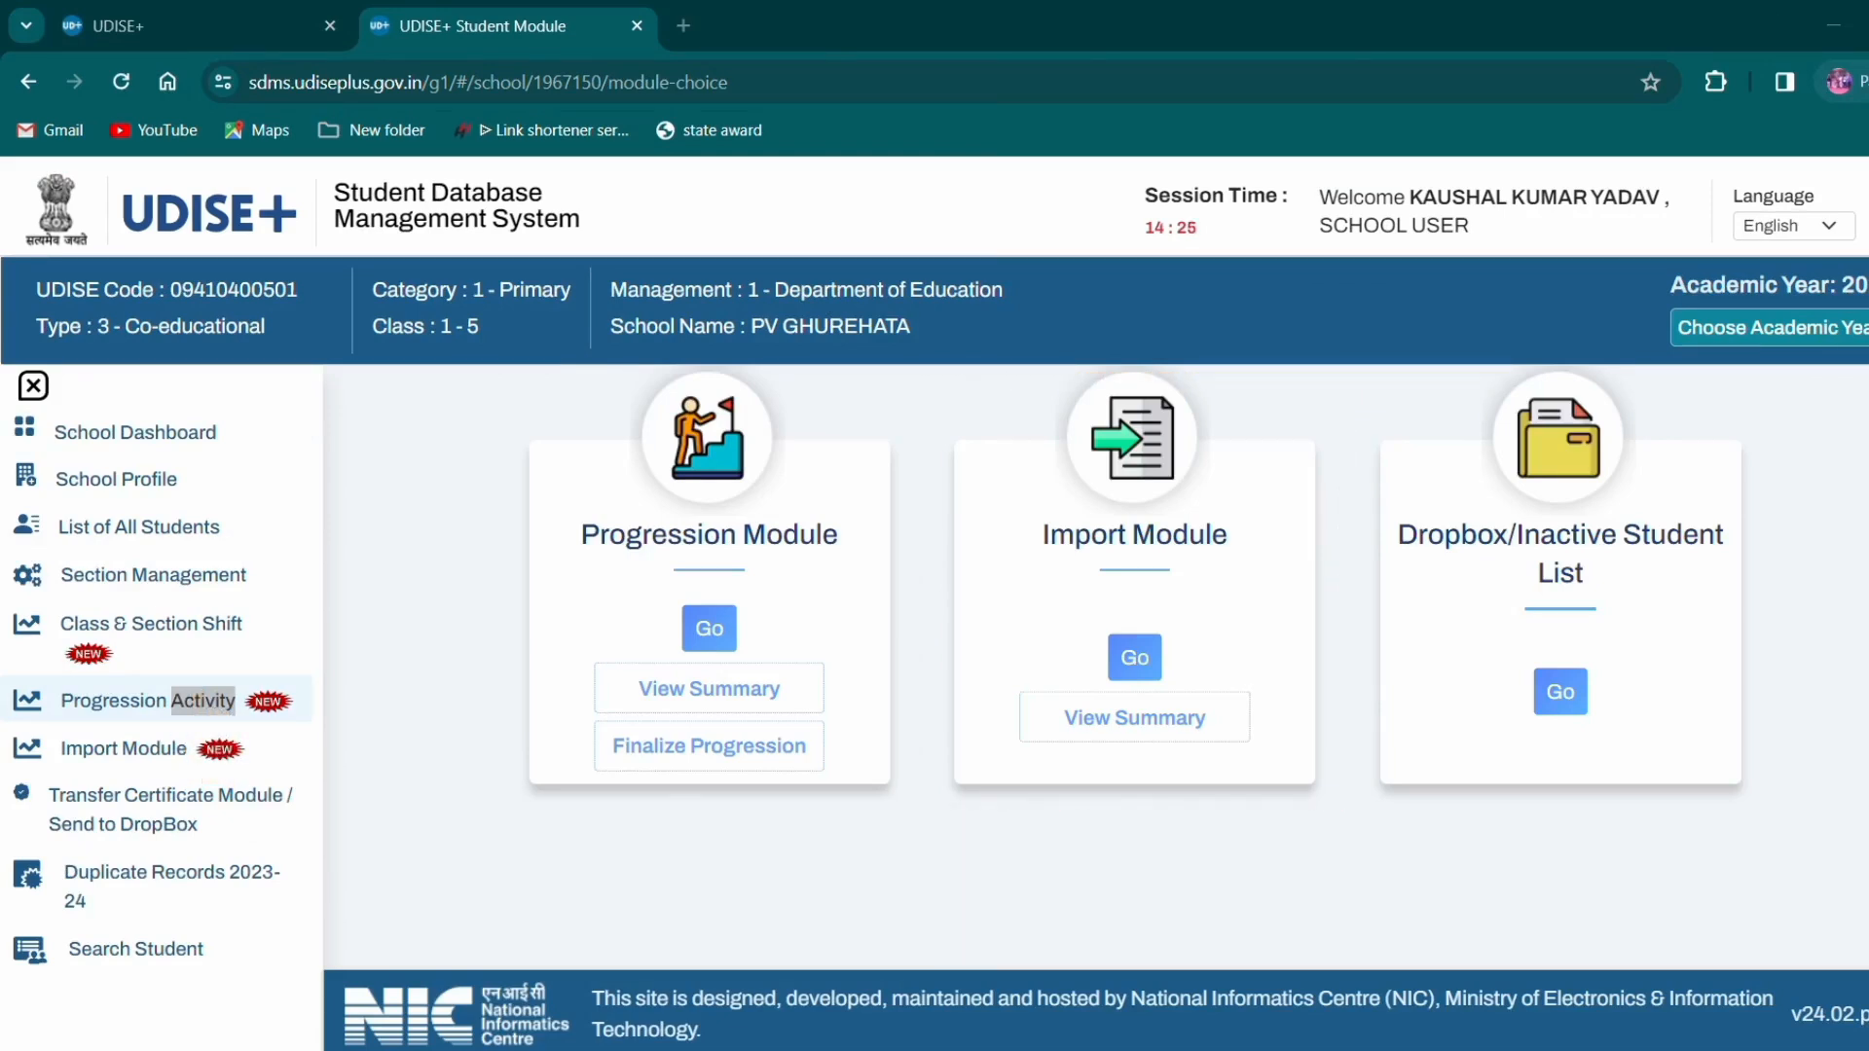
left_click(1133, 657)
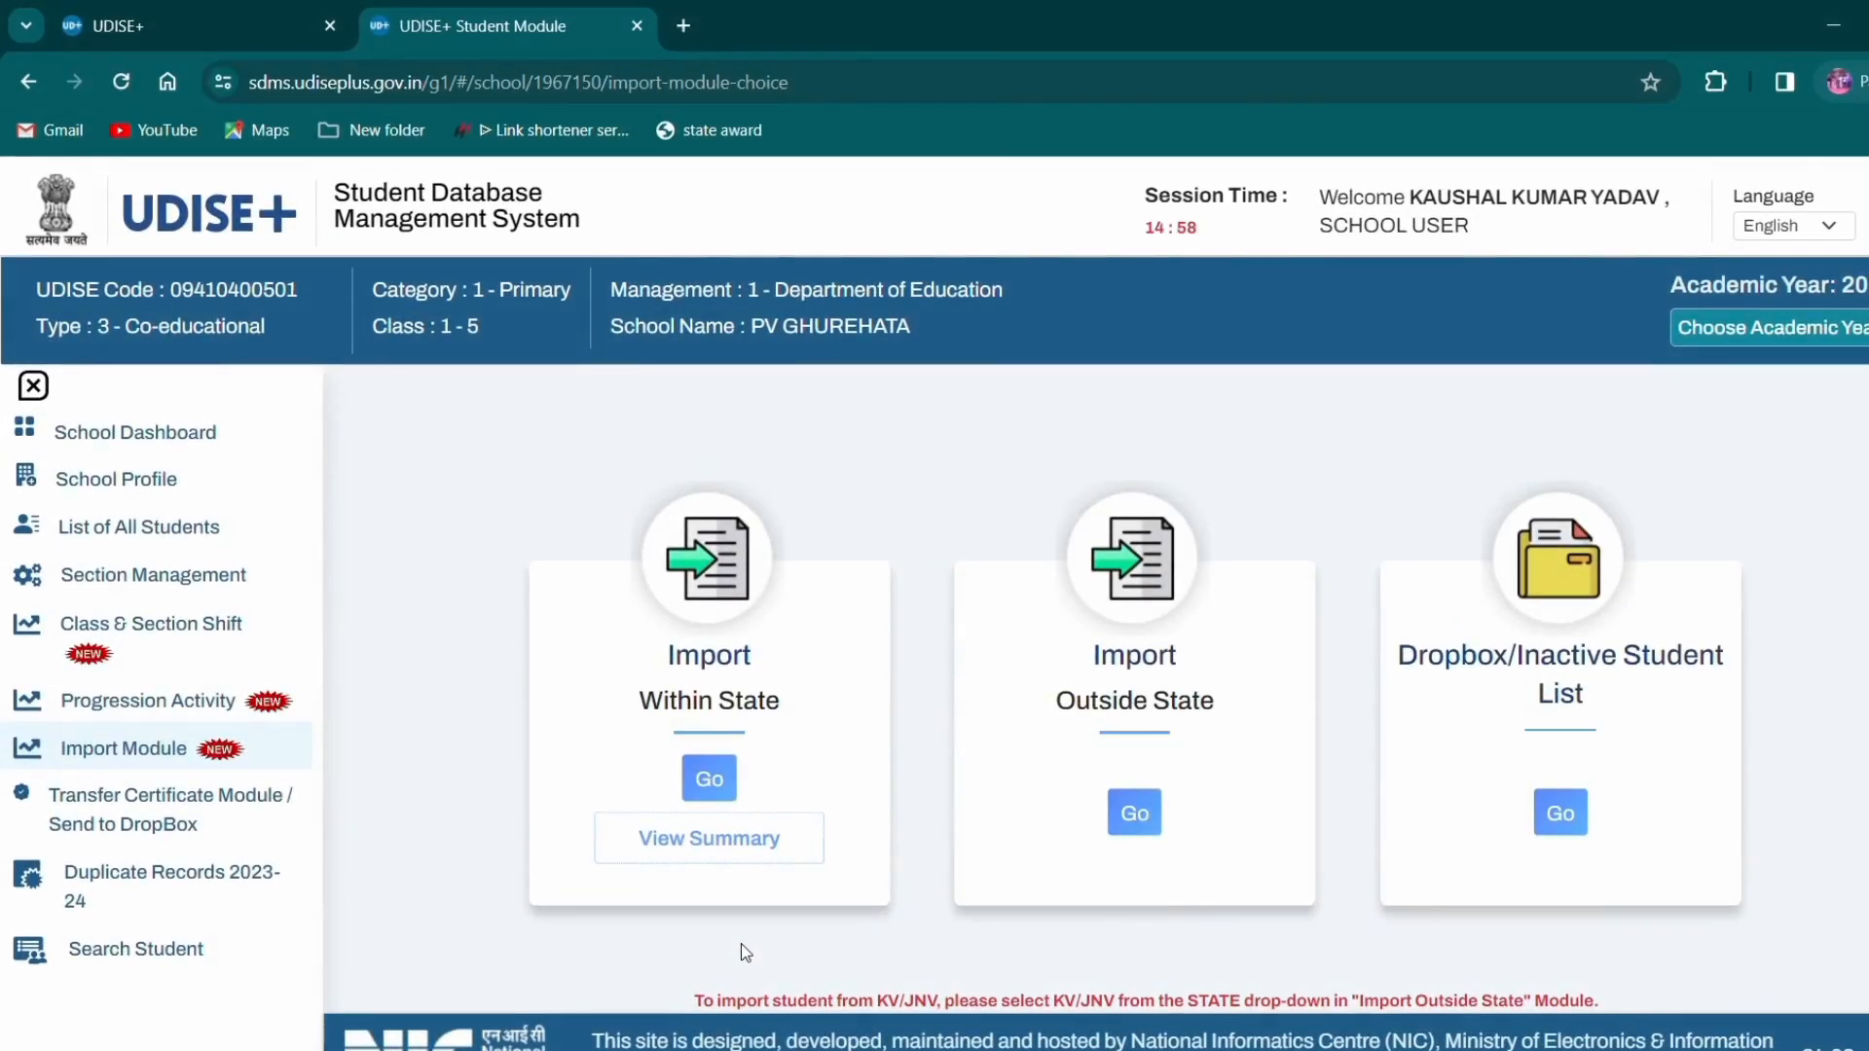
left_click(710, 778)
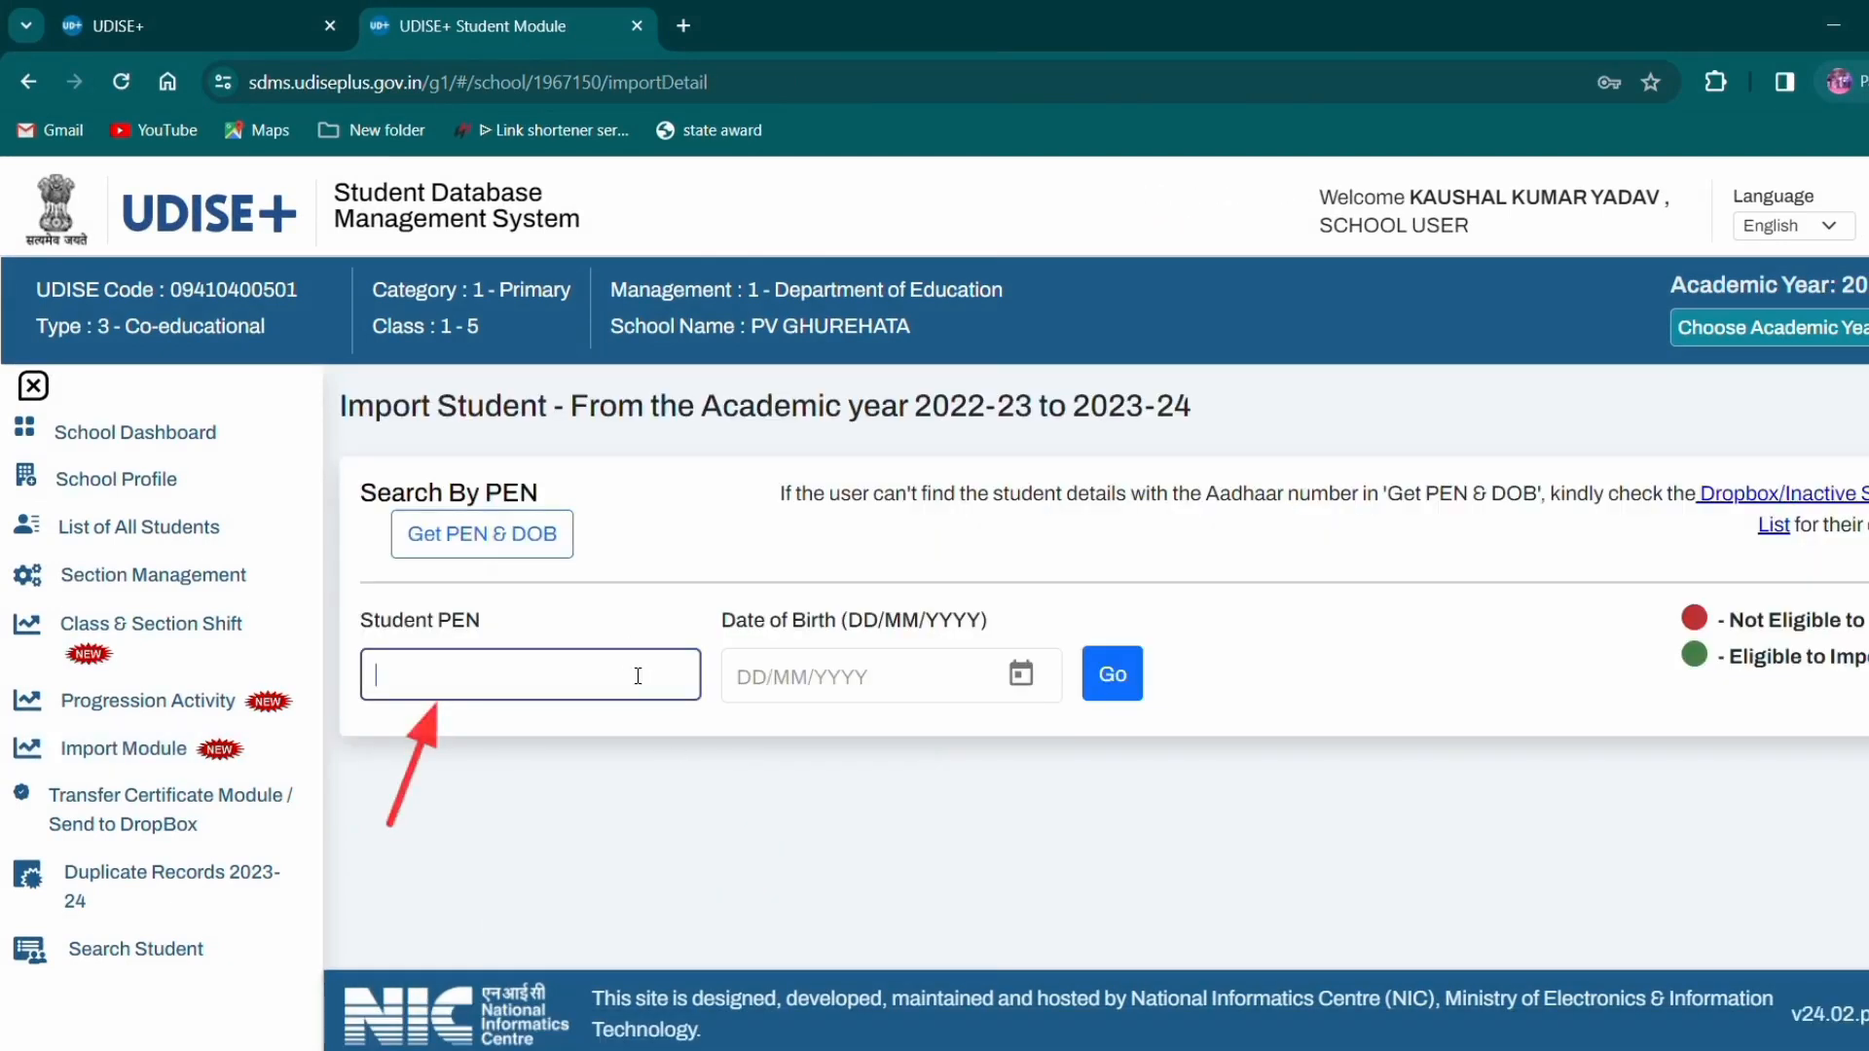
- Fill in the student's date of birth with the calendar and try the import search without a student PEN
left_click(755, 680)
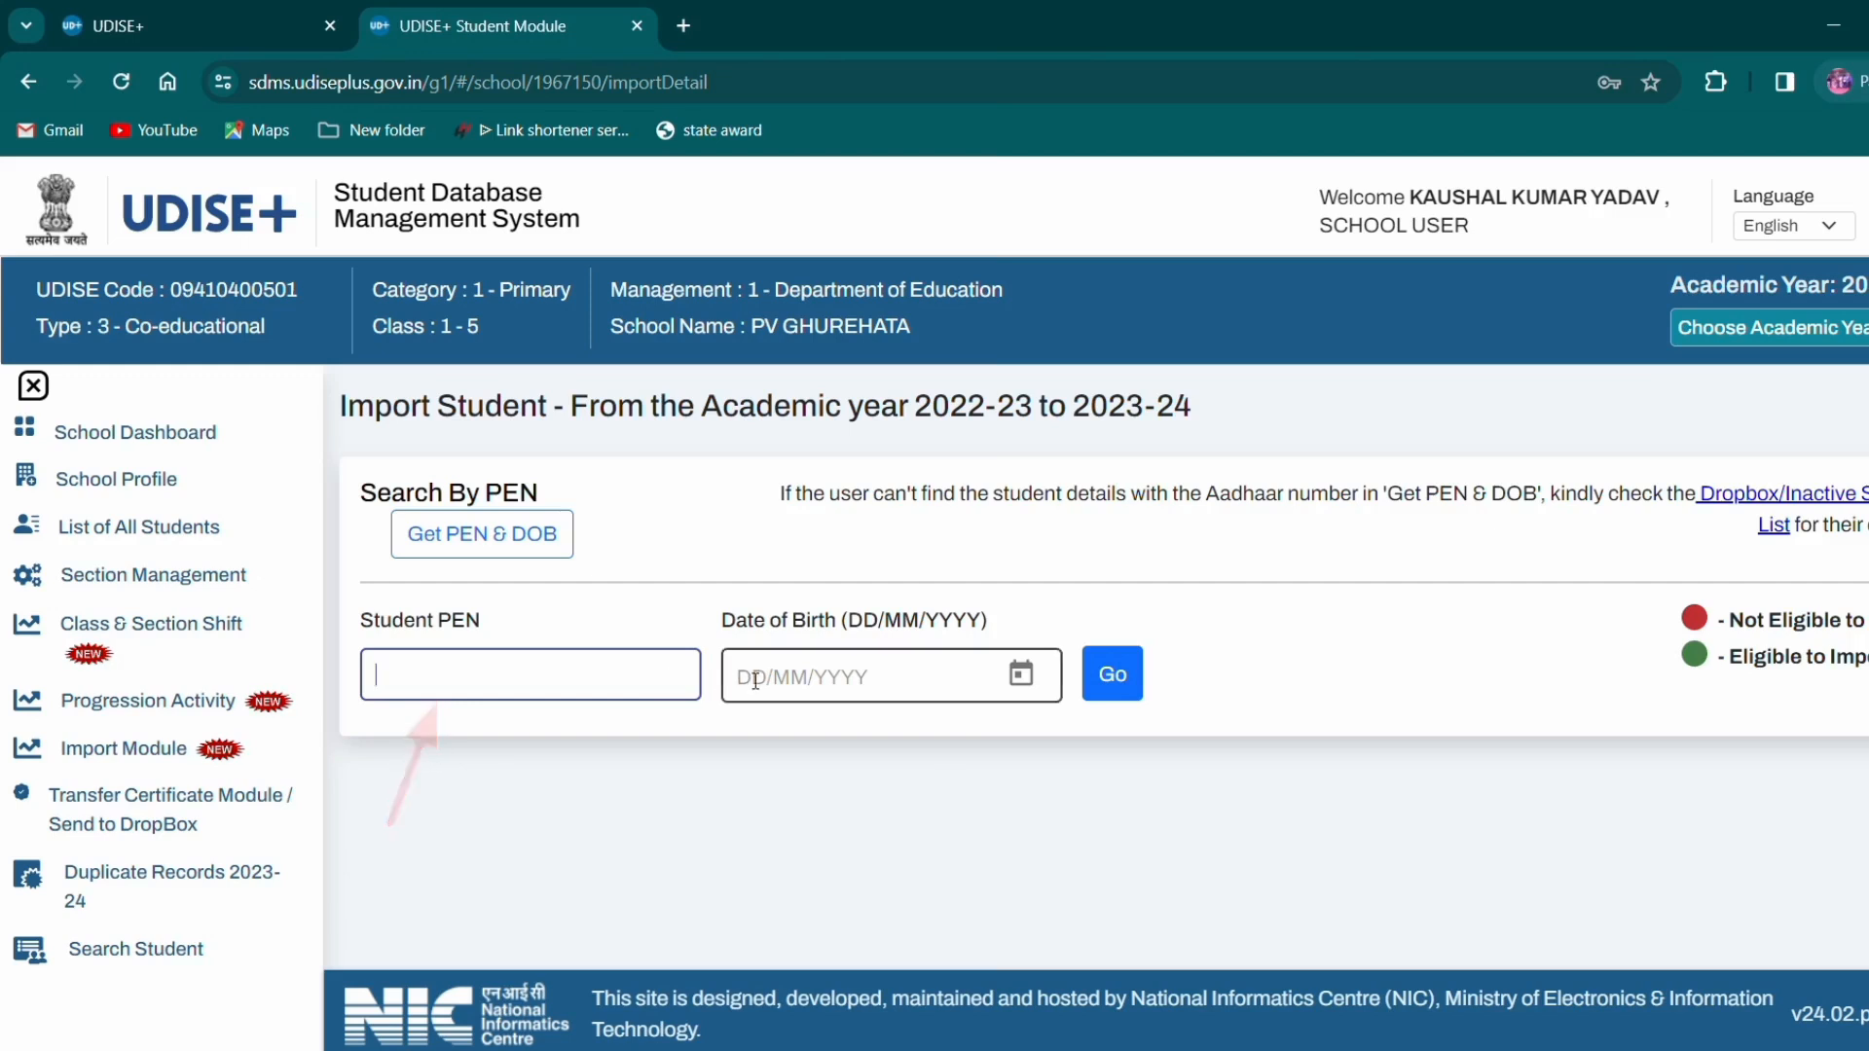
left_click(636, 671)
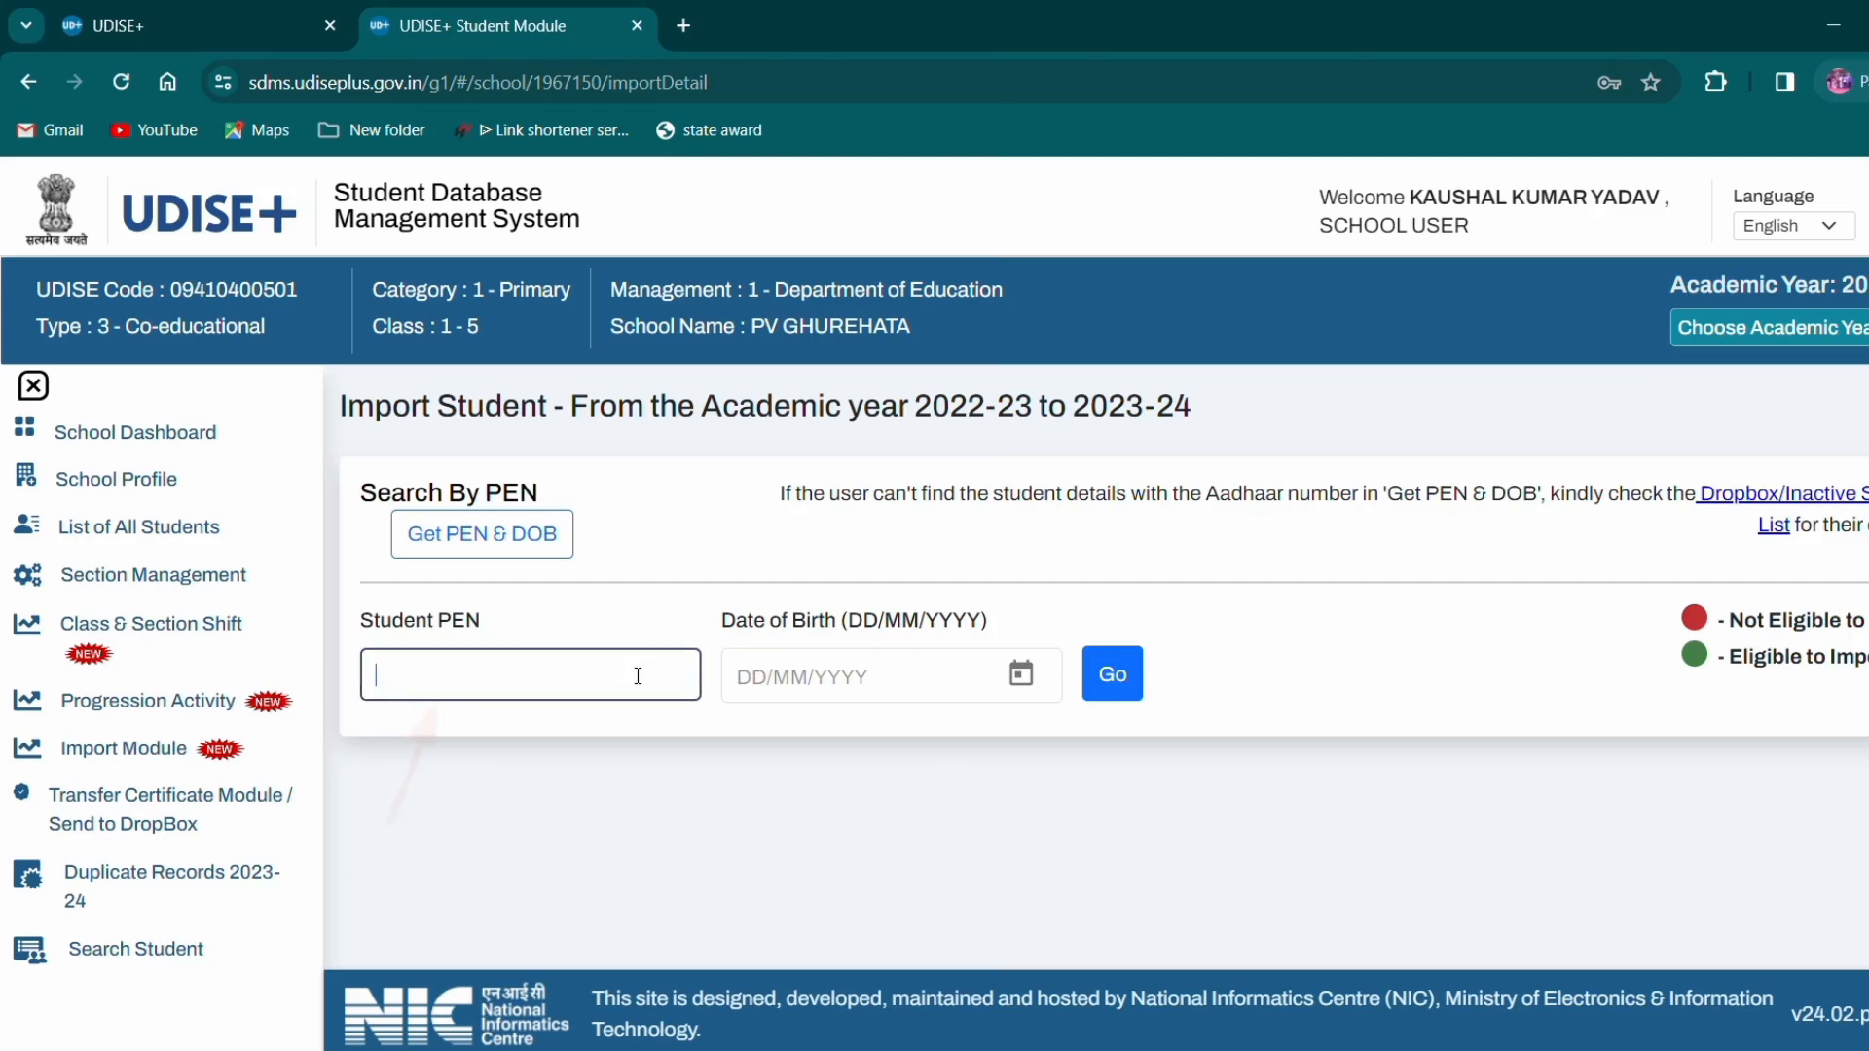
left_click(755, 680)
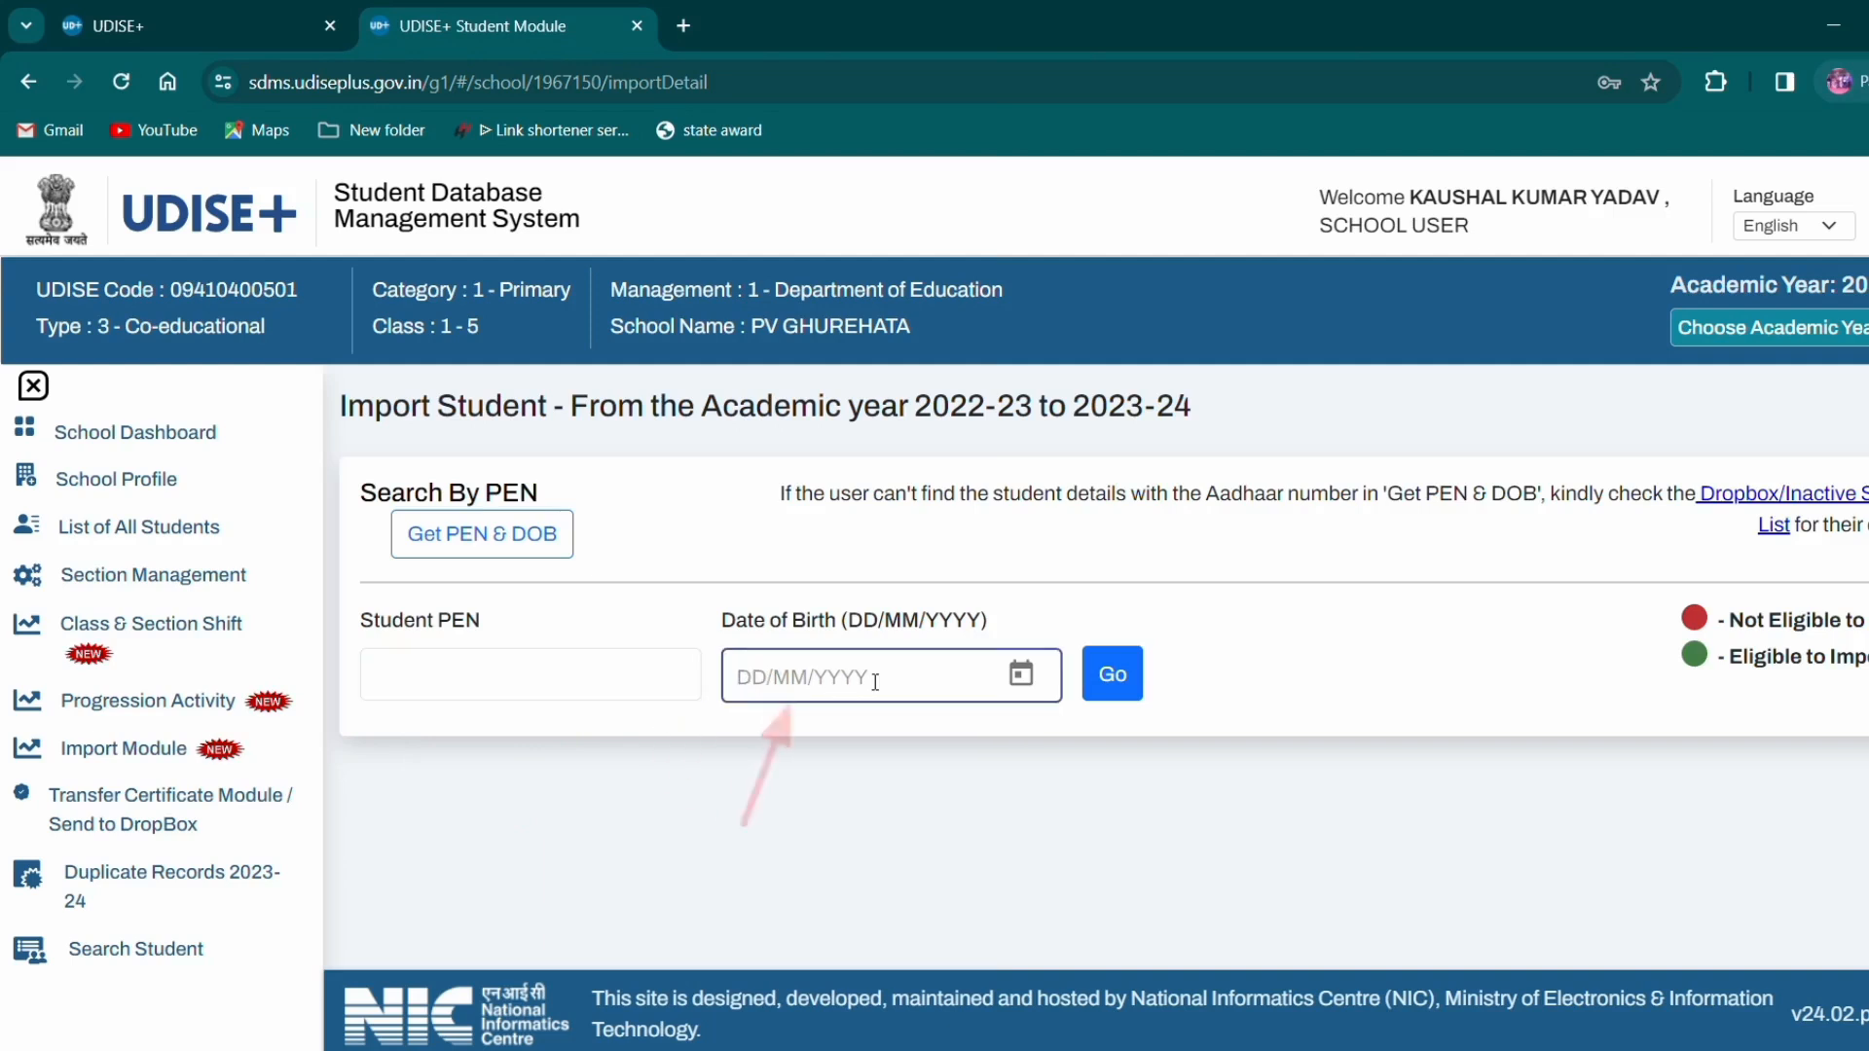
left_click(1024, 676)
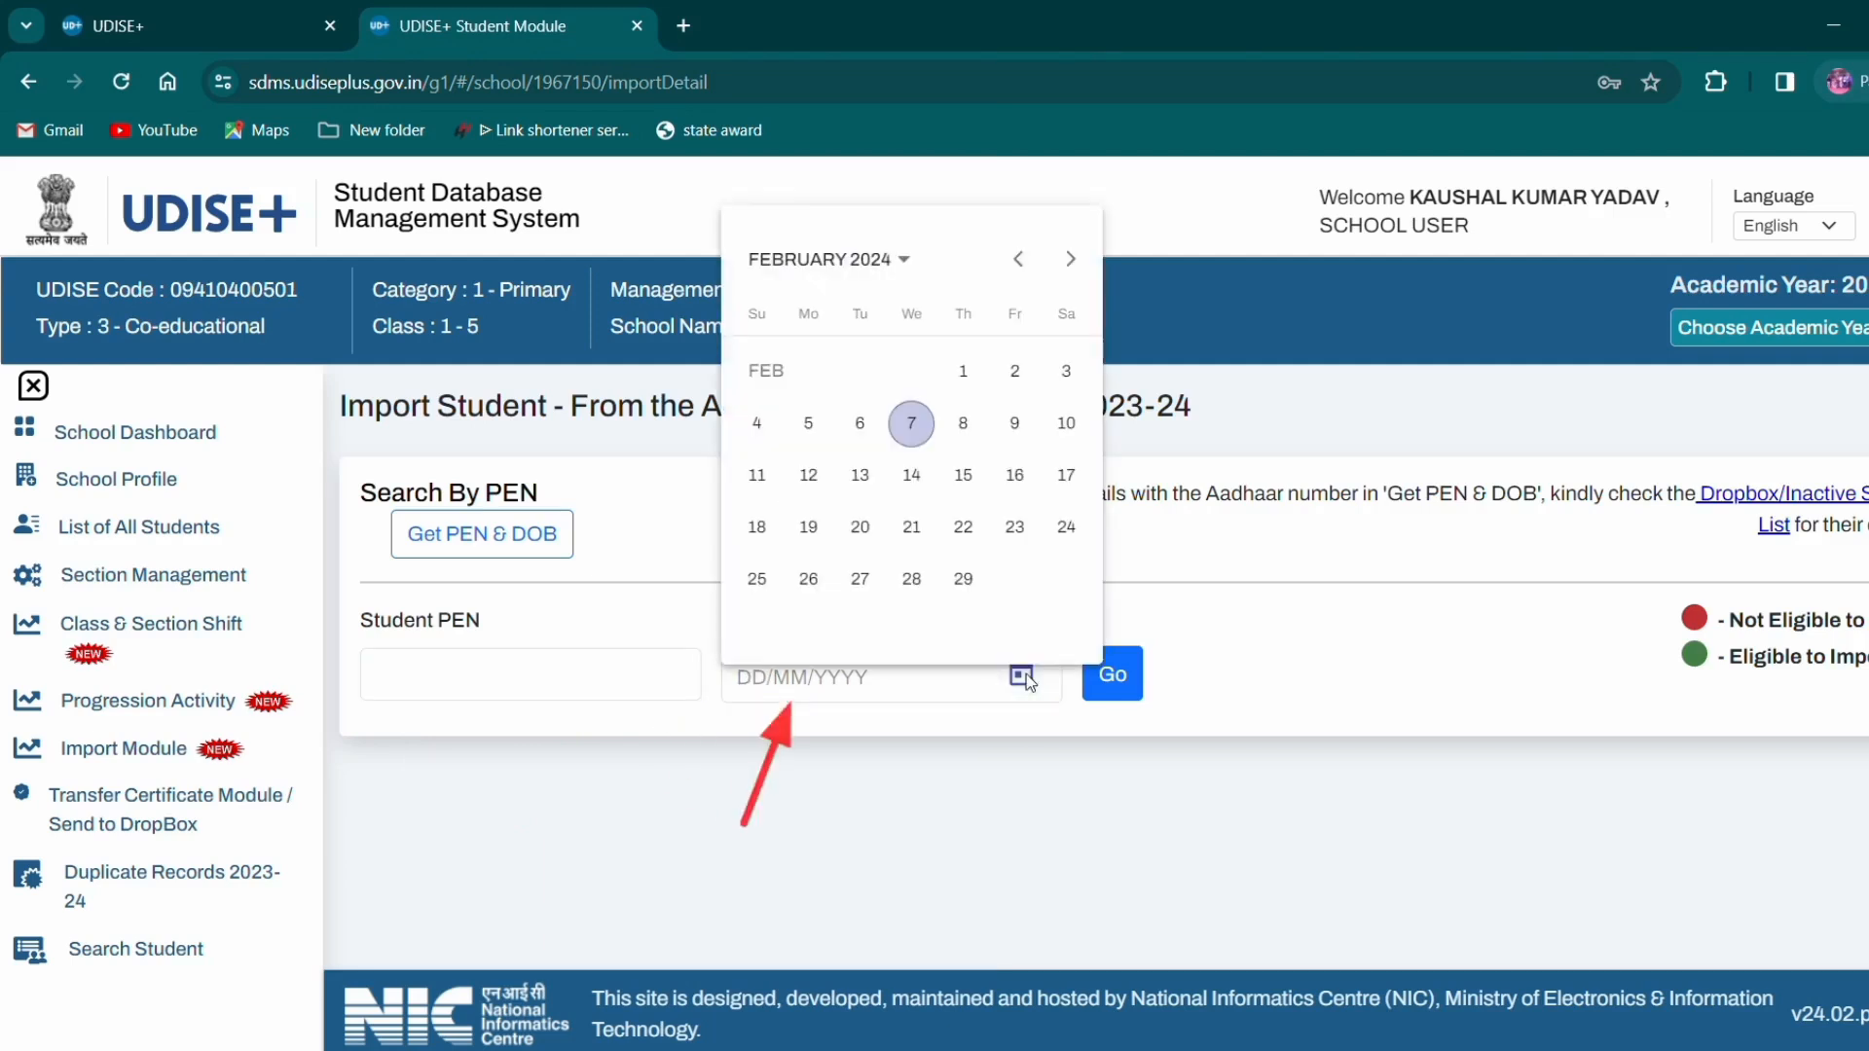
left_click(902, 265)
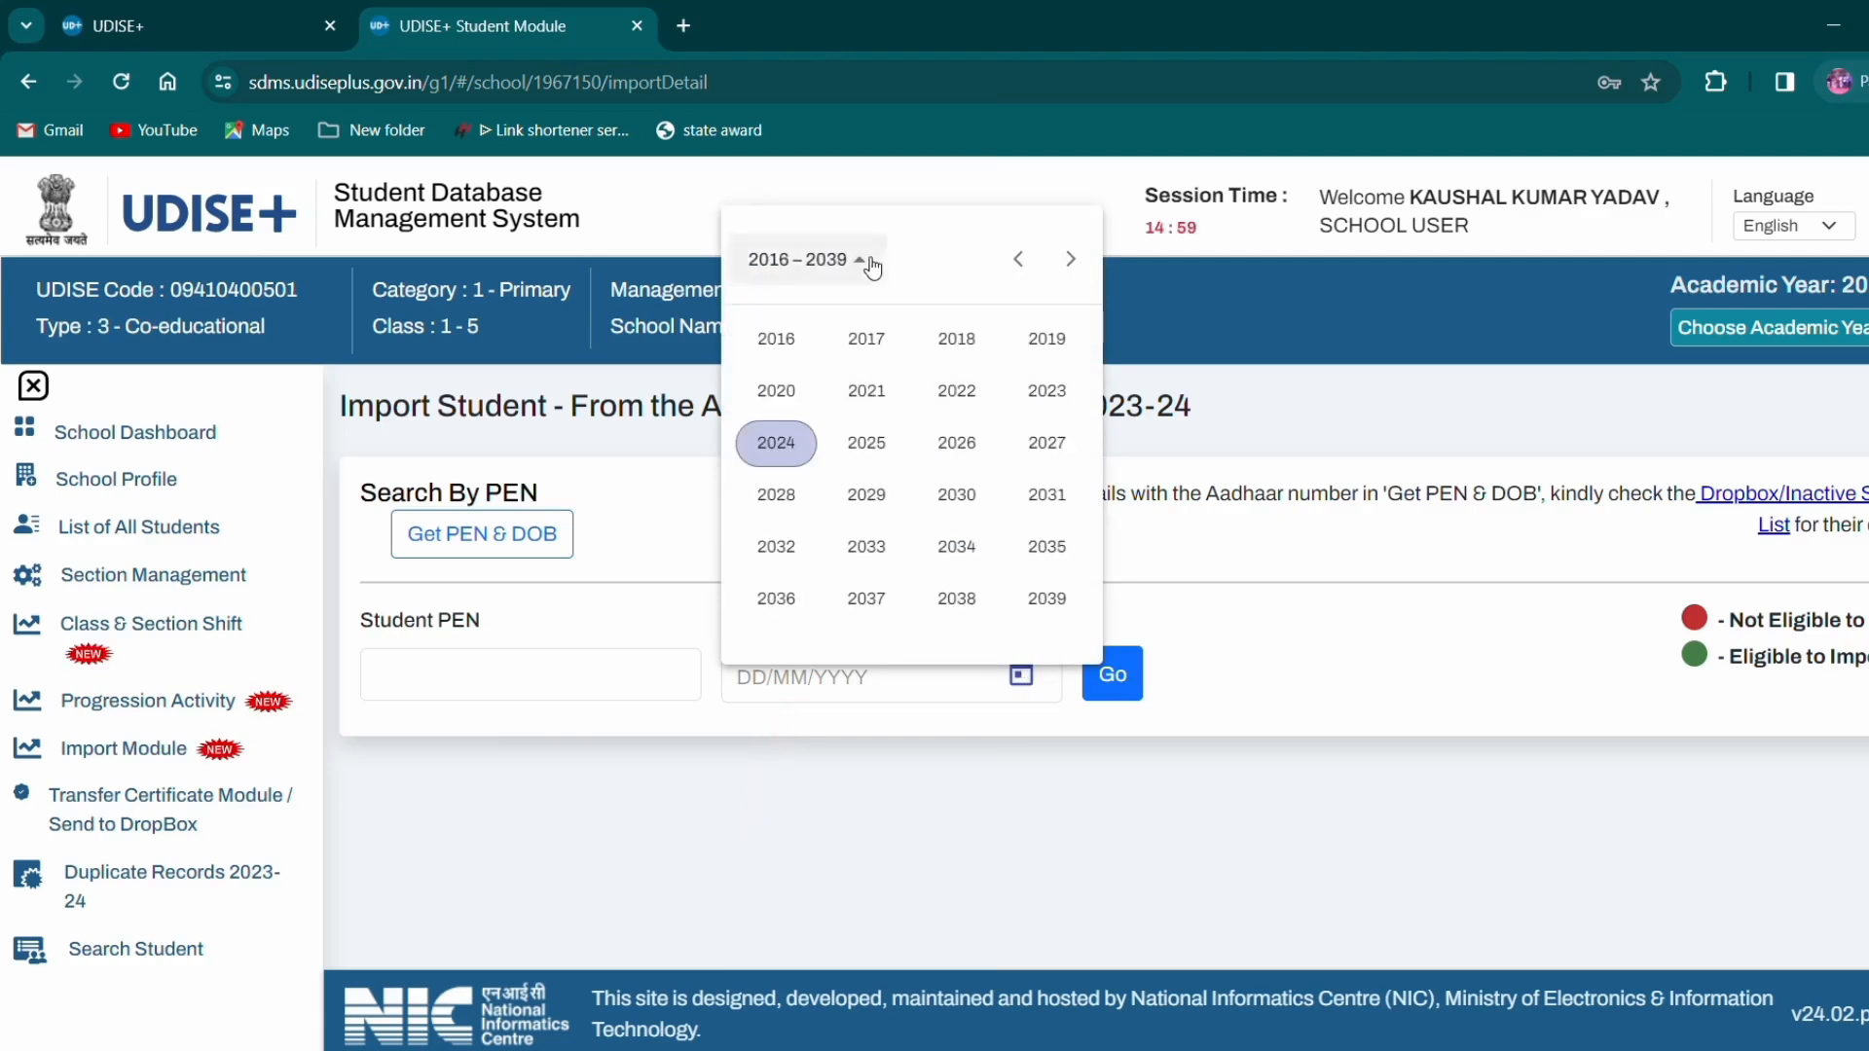
left_click(866, 342)
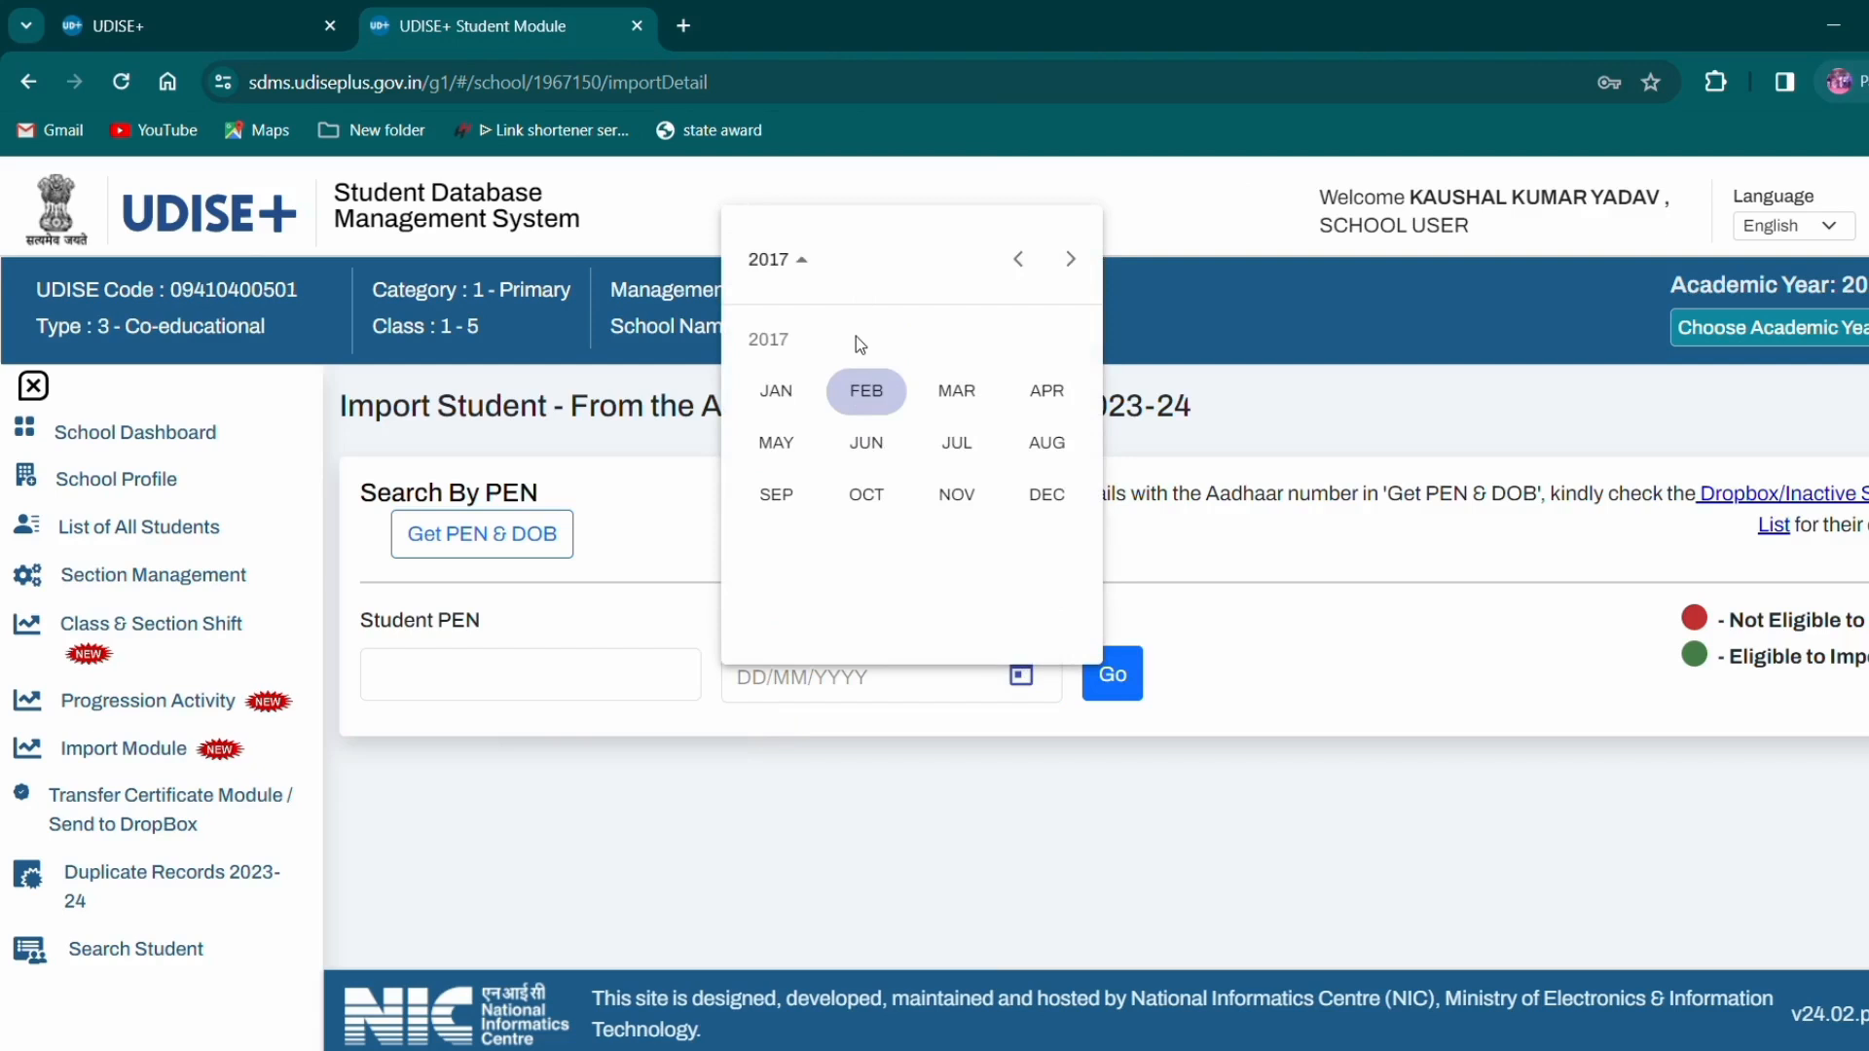
left_click(956, 389)
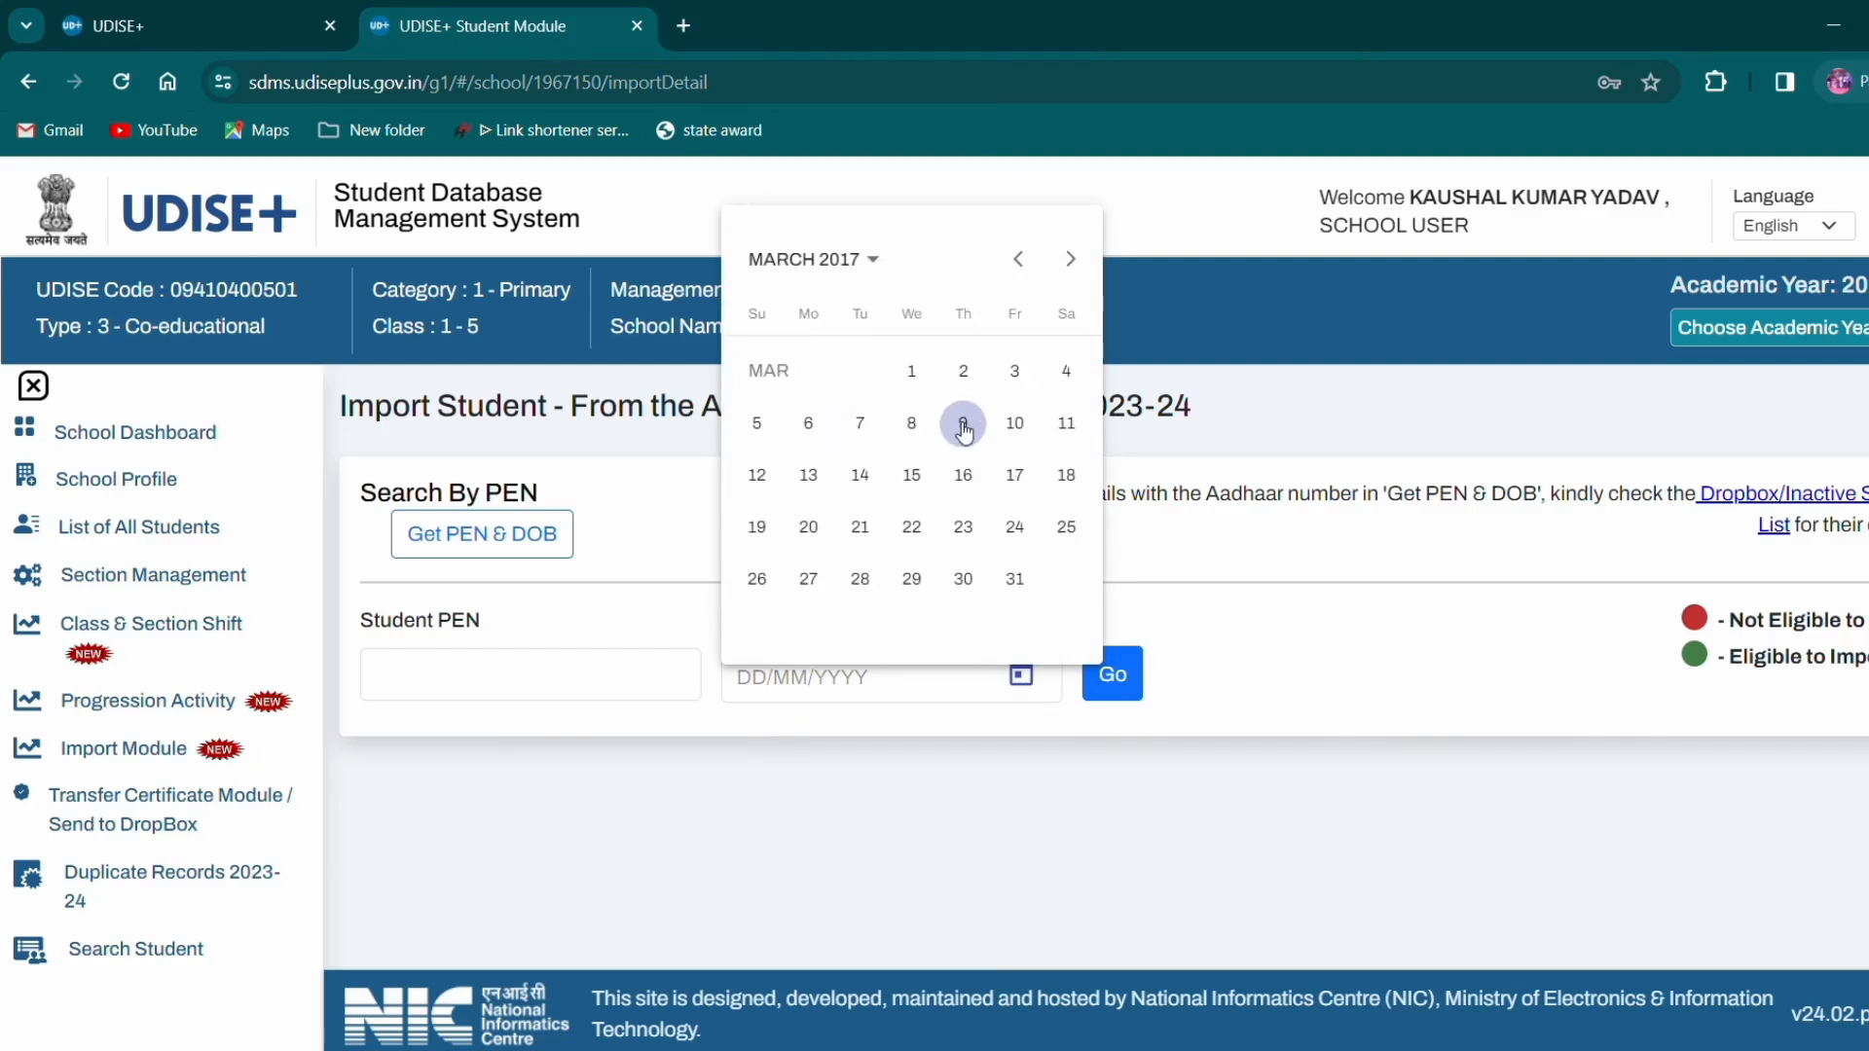
left_click(962, 426)
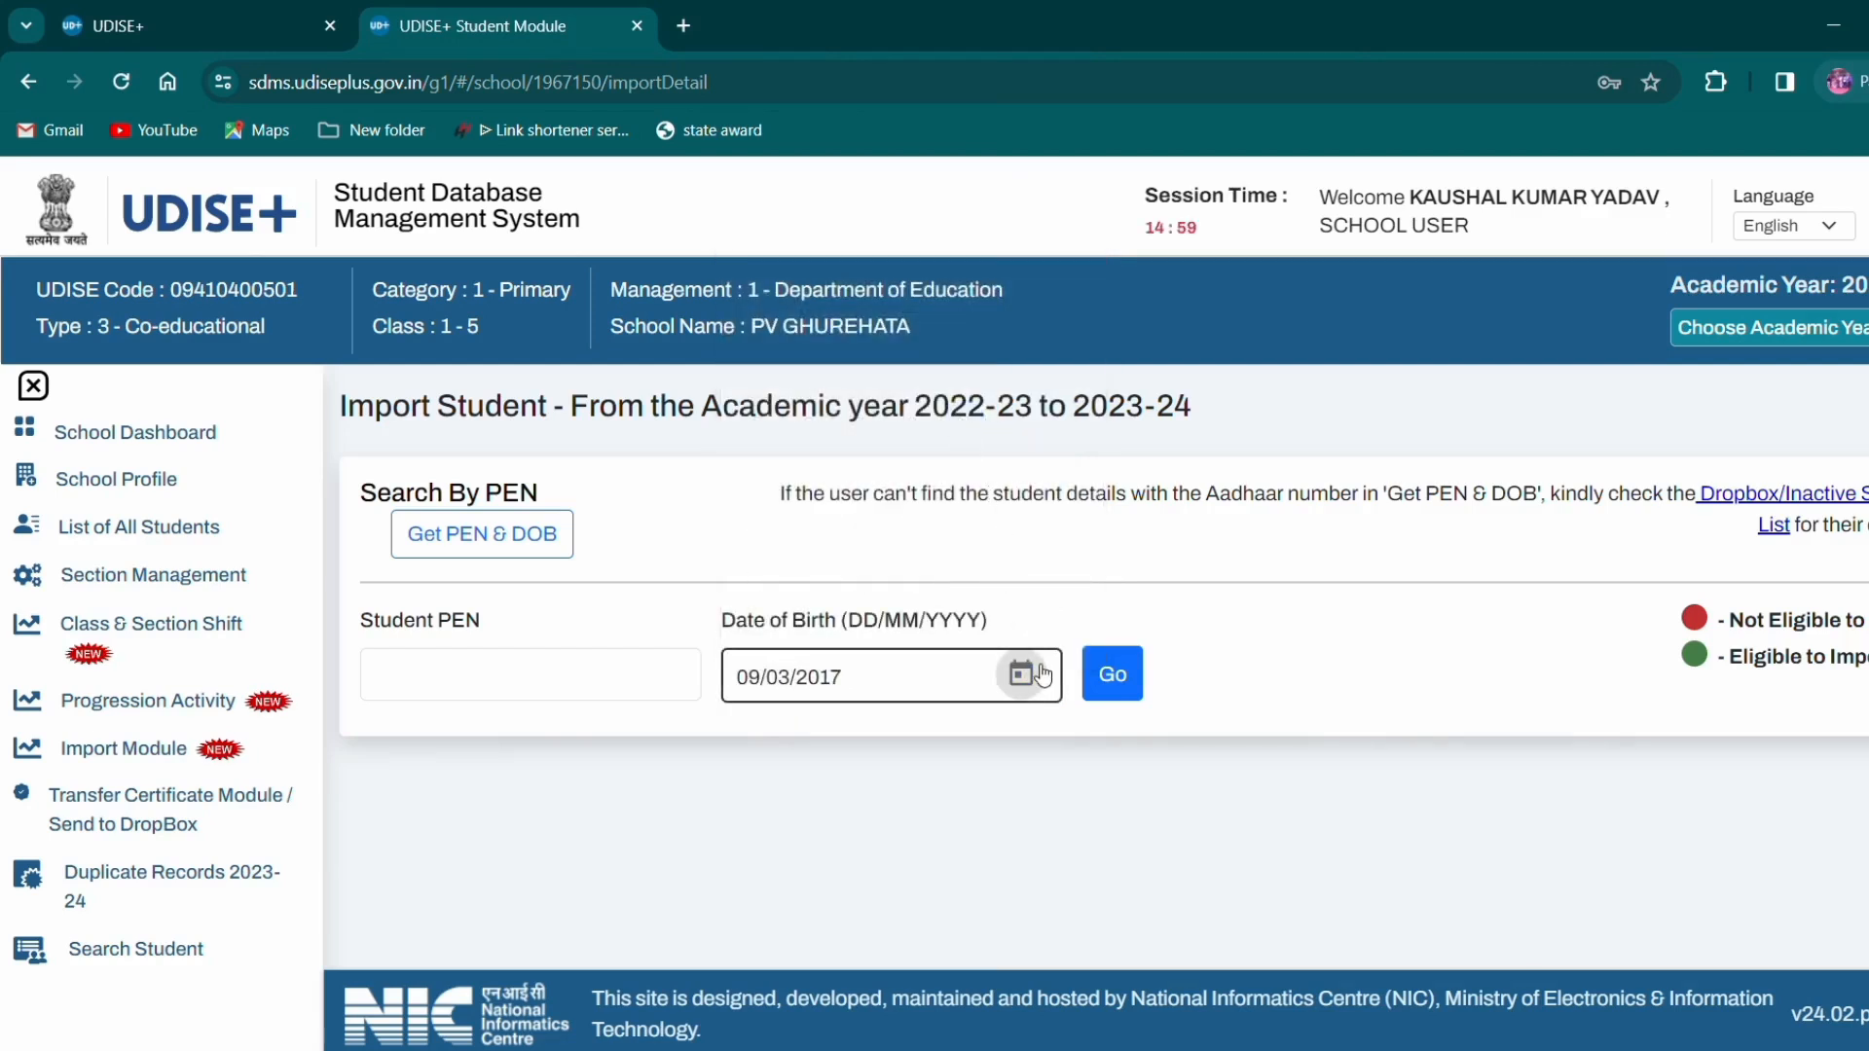
left_click(1114, 679)
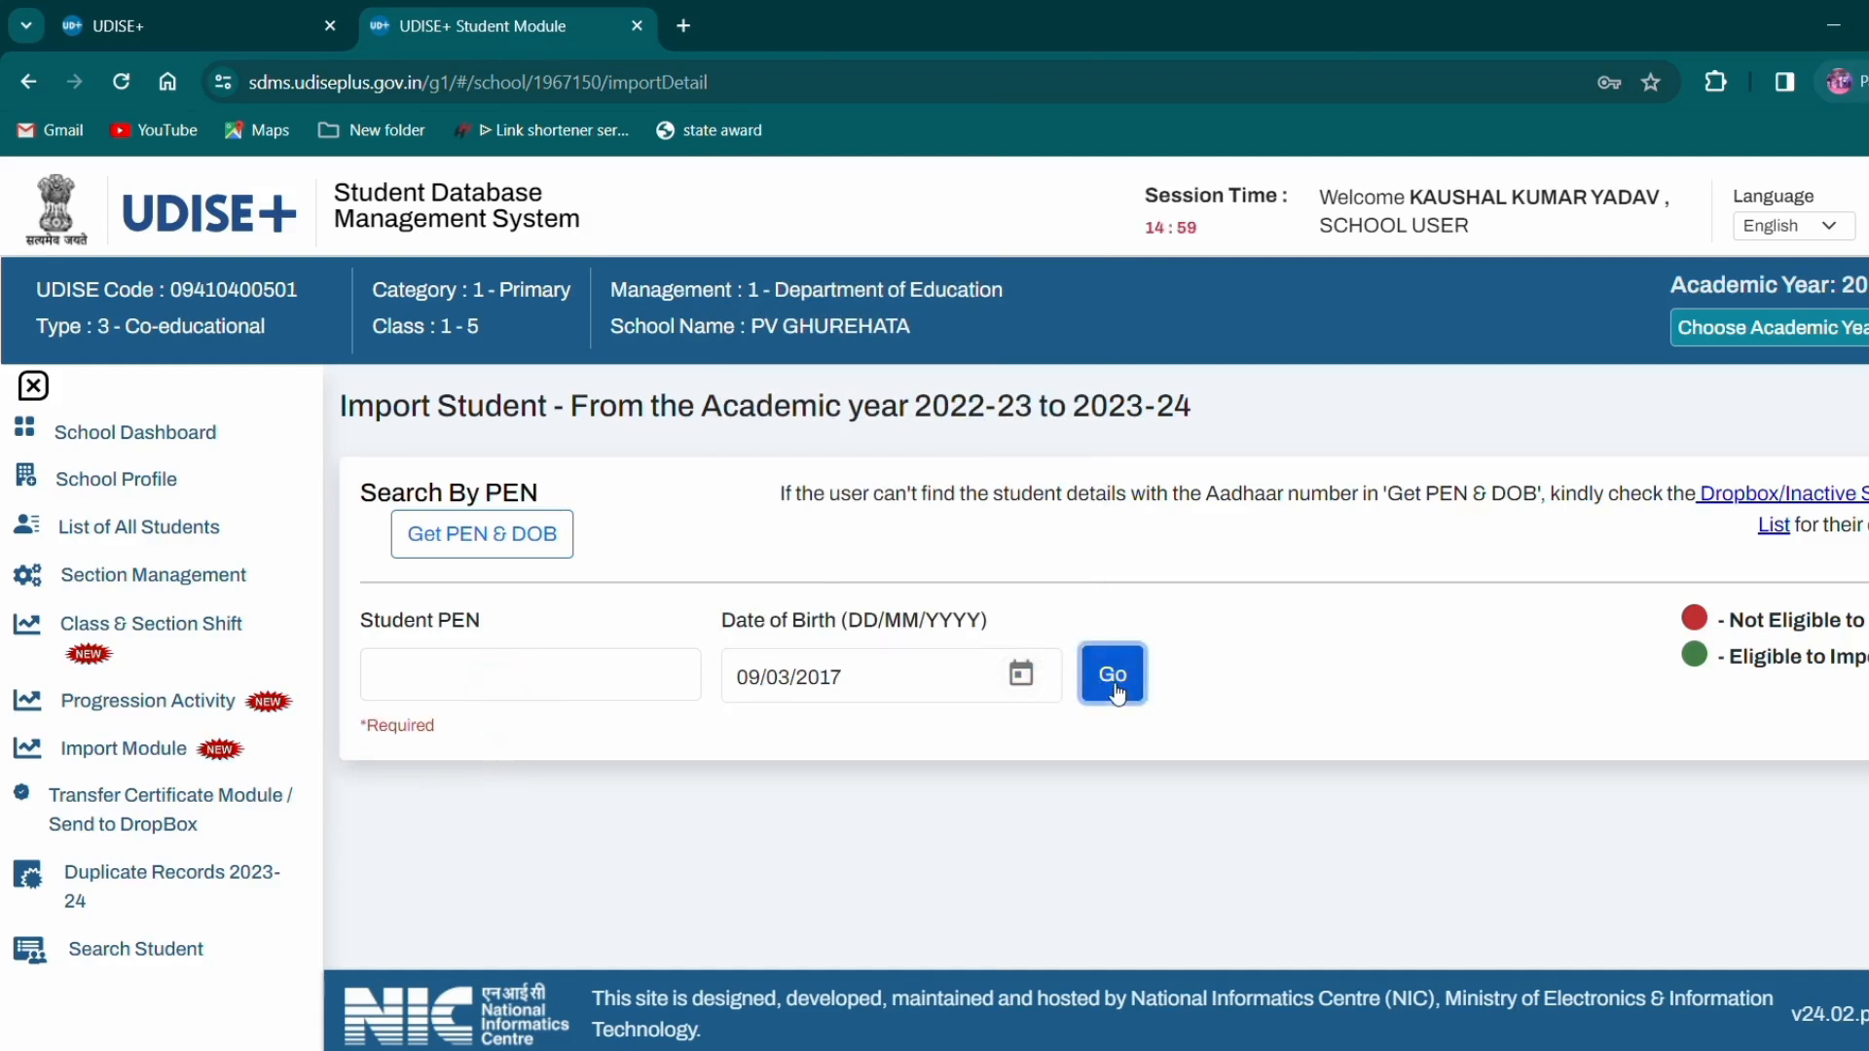
- Open the Get PEN & DOB lookup and check its Aadhaar number and year of birth fields
left_click(927, 741)
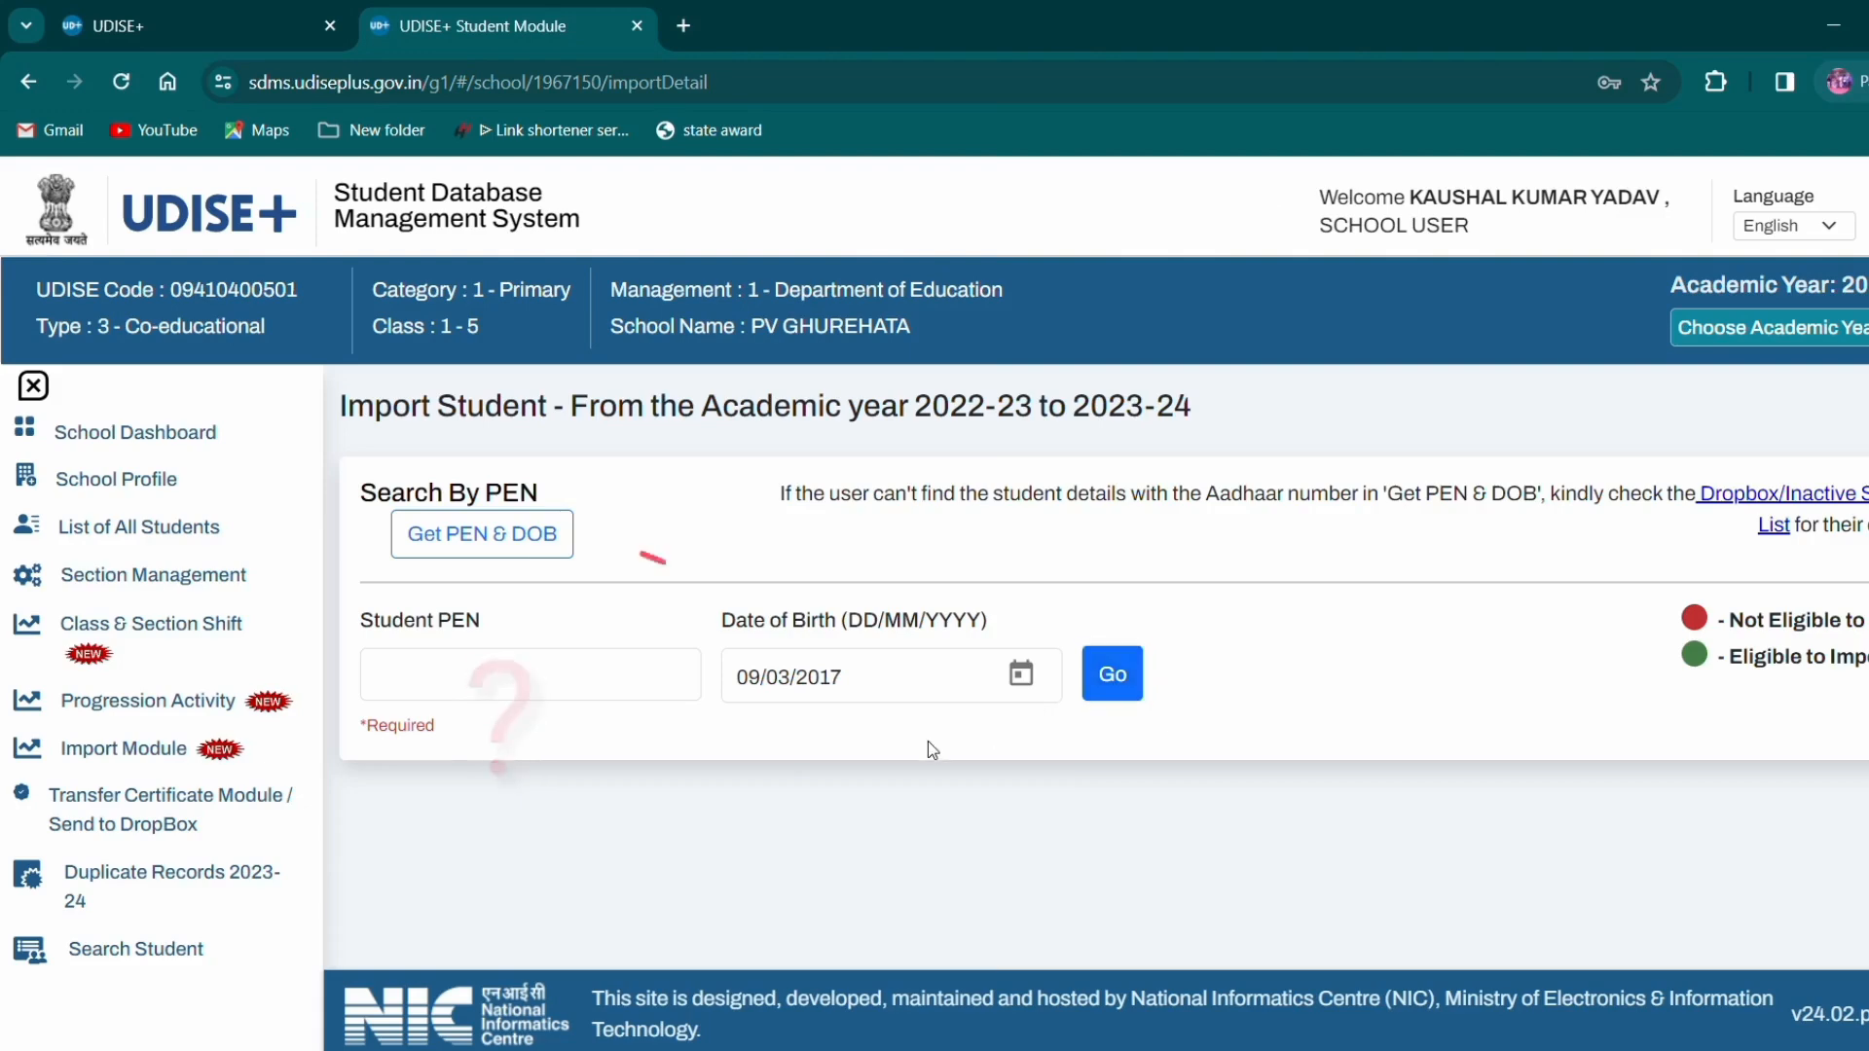
left_click(507, 551)
left_click(847, 509)
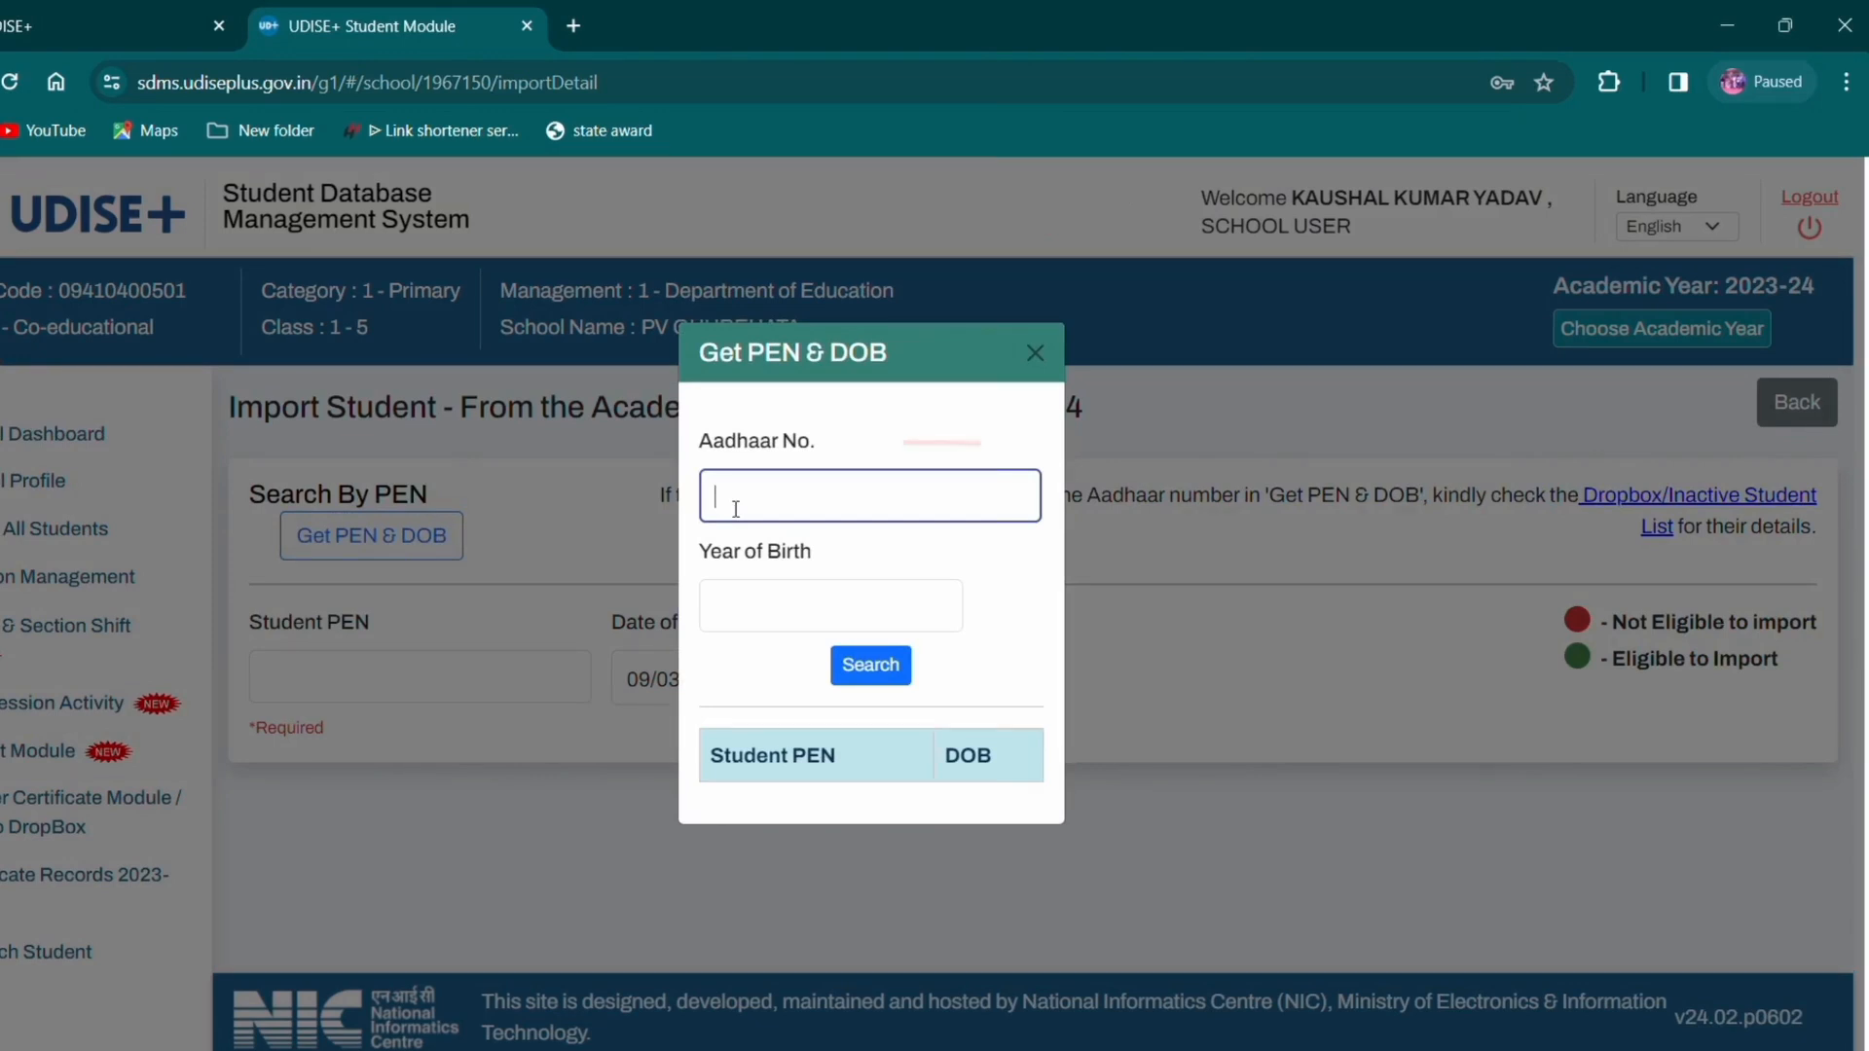
left_click(729, 592)
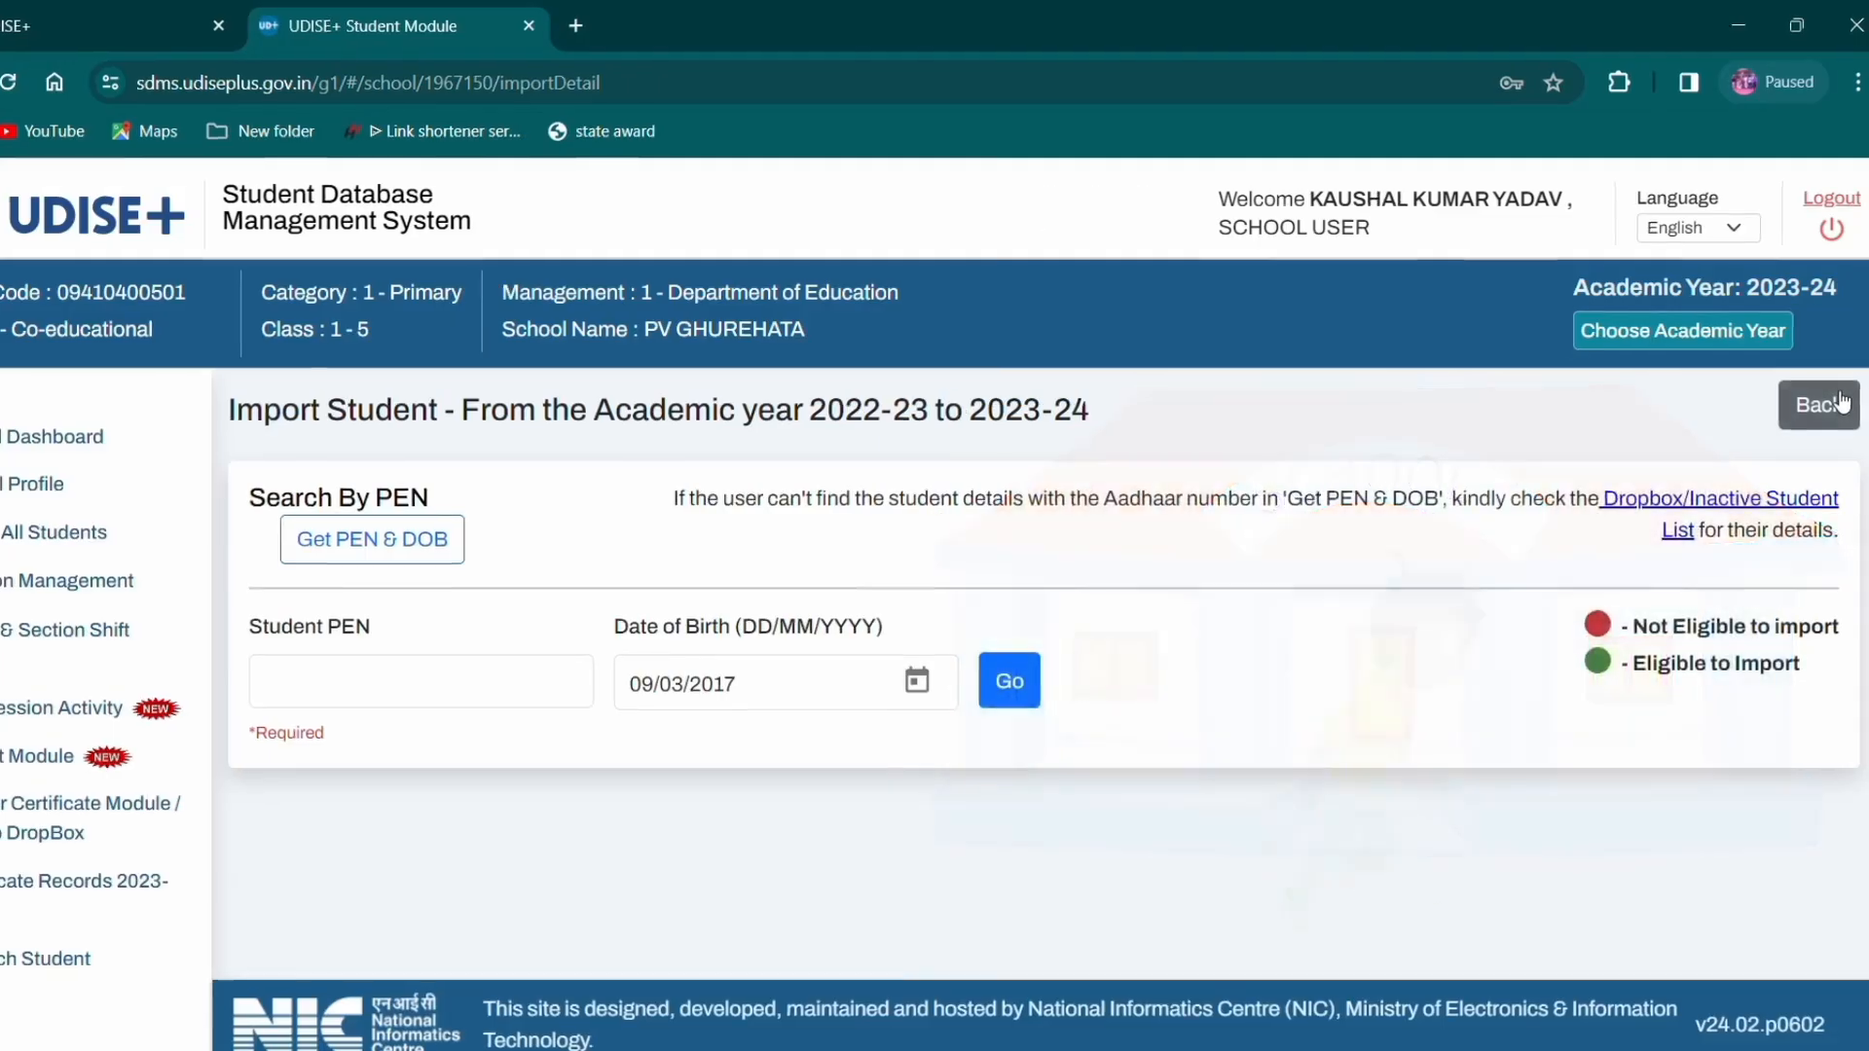
- Return to the import choices and view the summary of within-state imports
left_click(1834, 404)
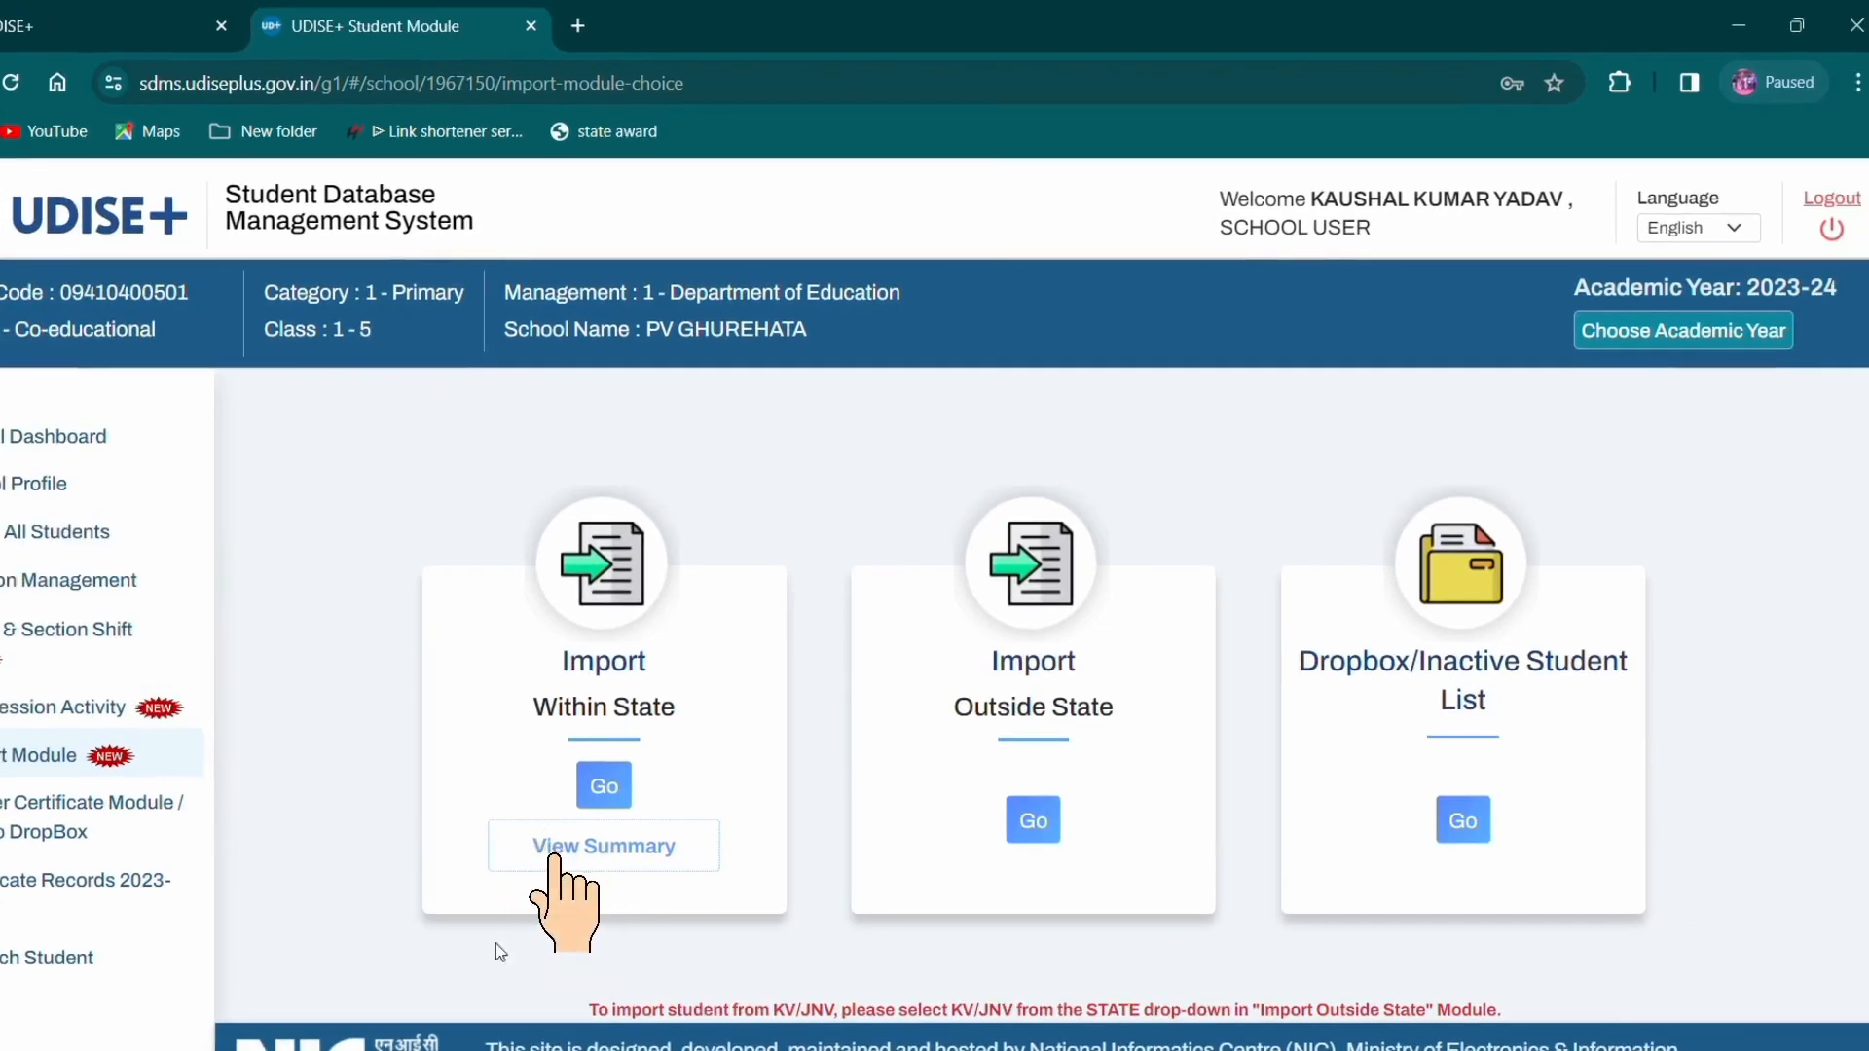
left_click(552, 852)
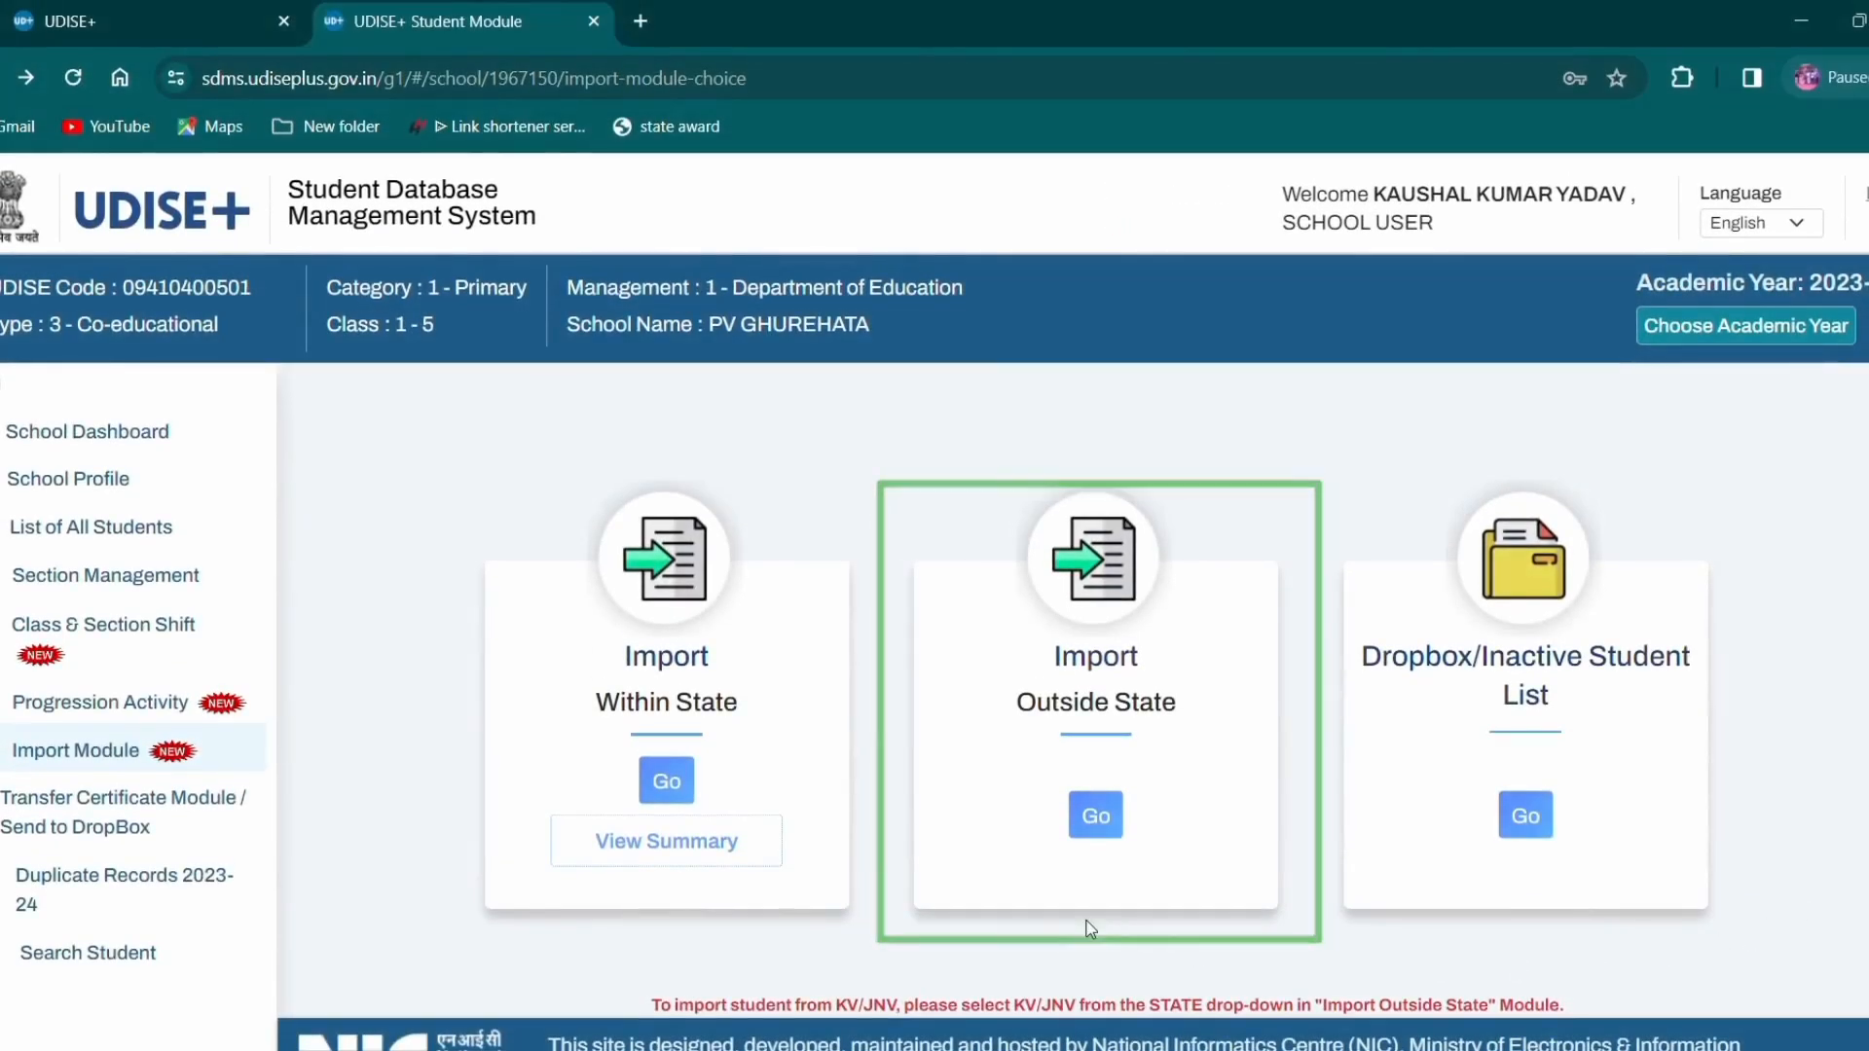
- Open the outside-state import search, select UTTAR PRADESH as the state, and return to the import choices
left_click(1097, 817)
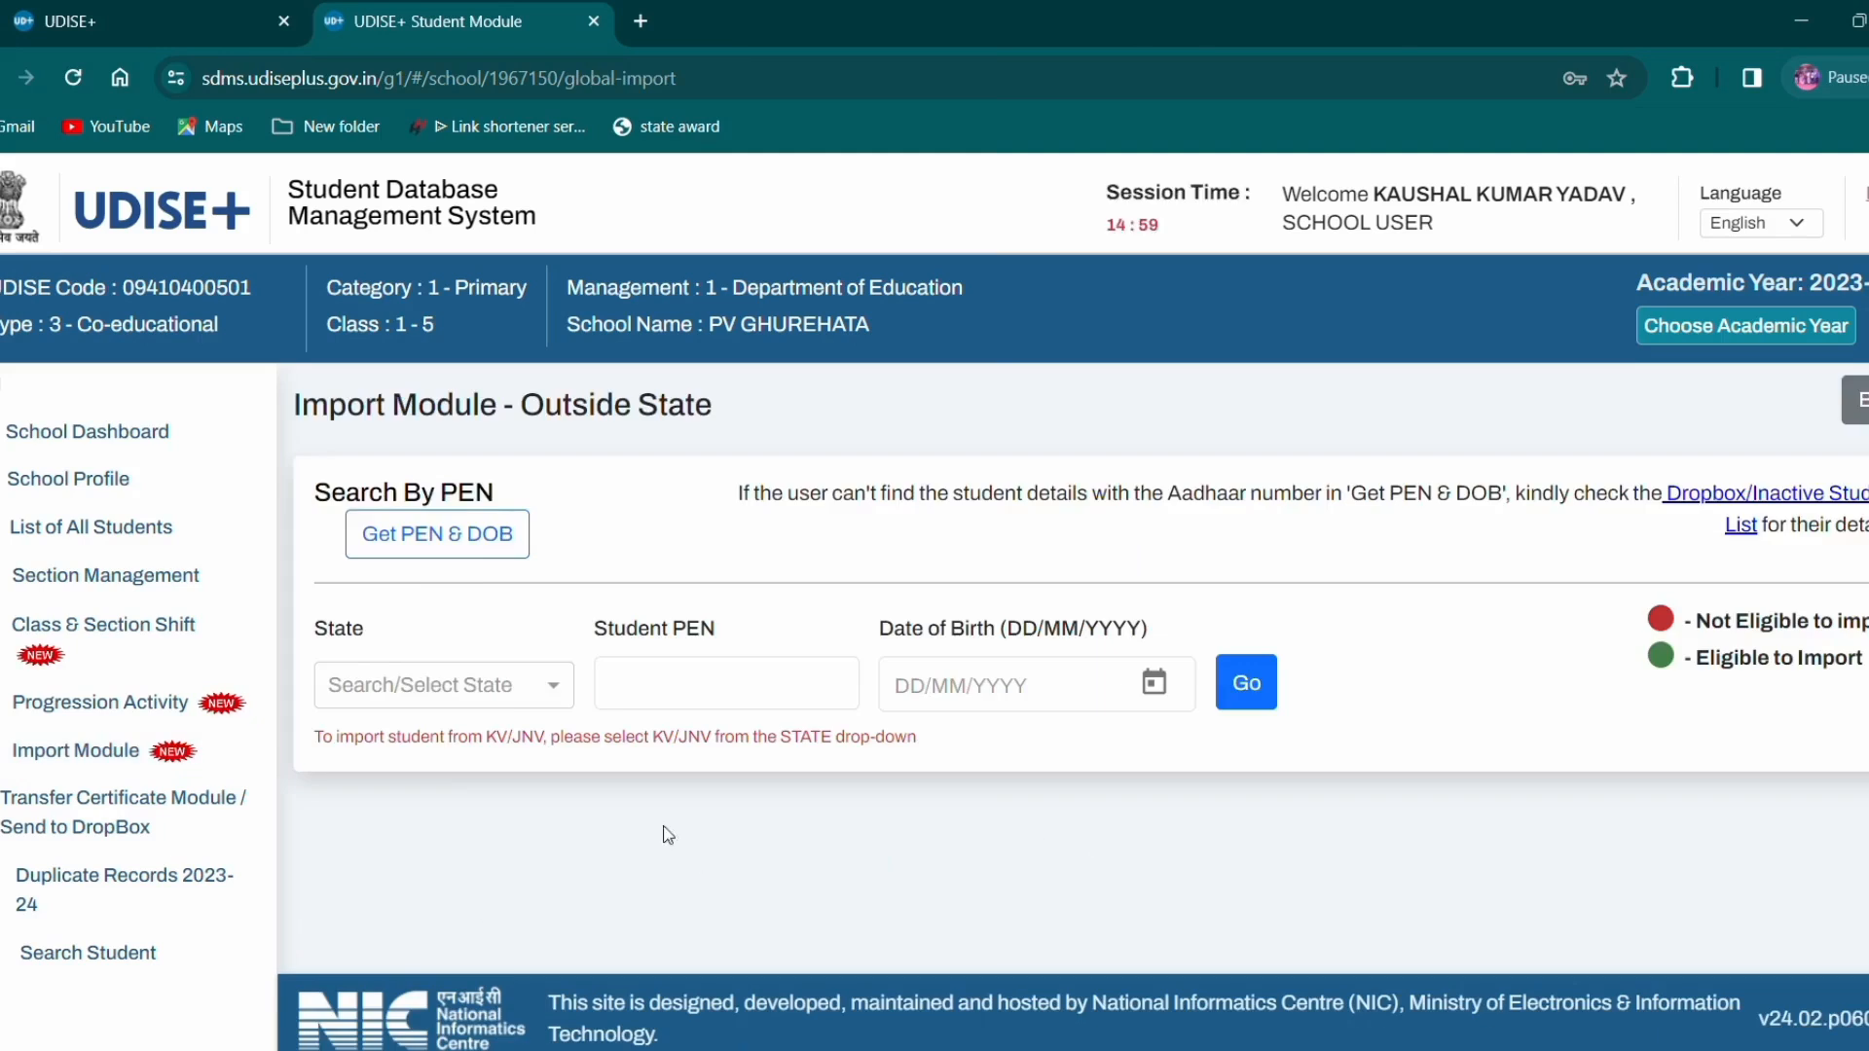
left_click(562, 693)
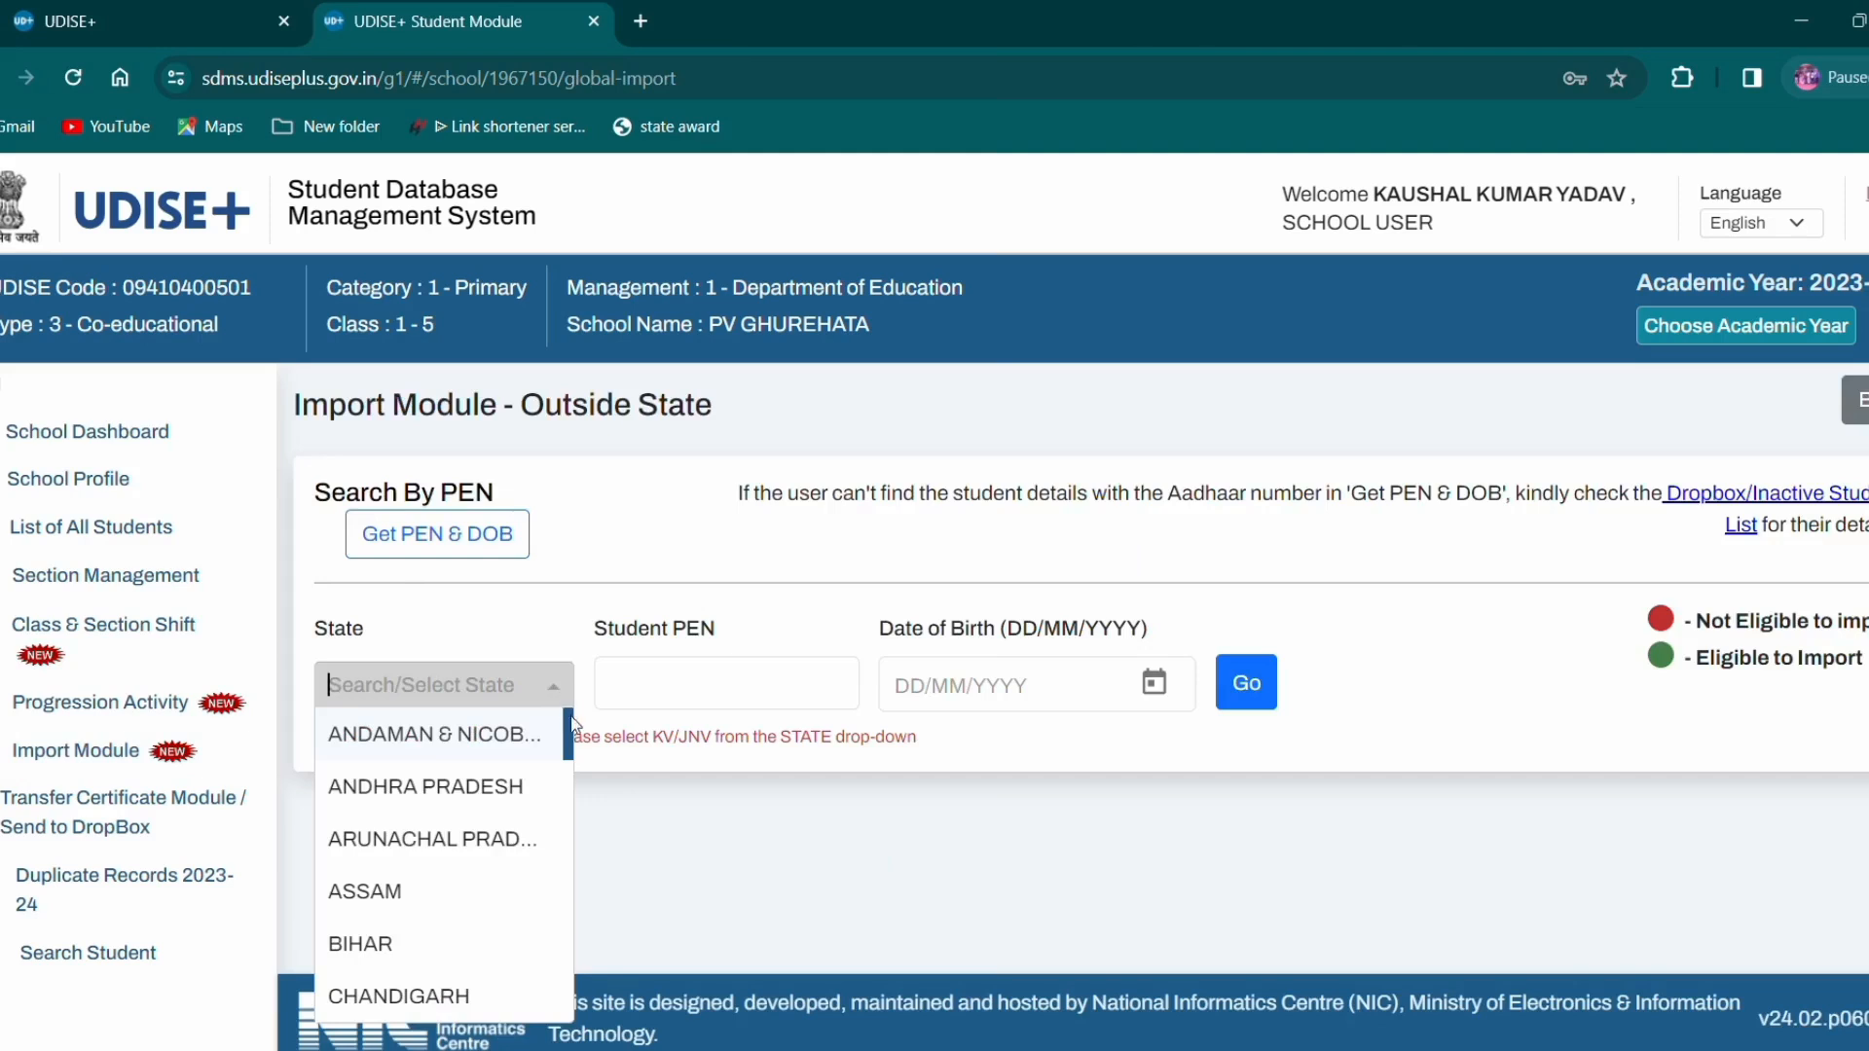
left_click_drag(570, 737, 602, 1006)
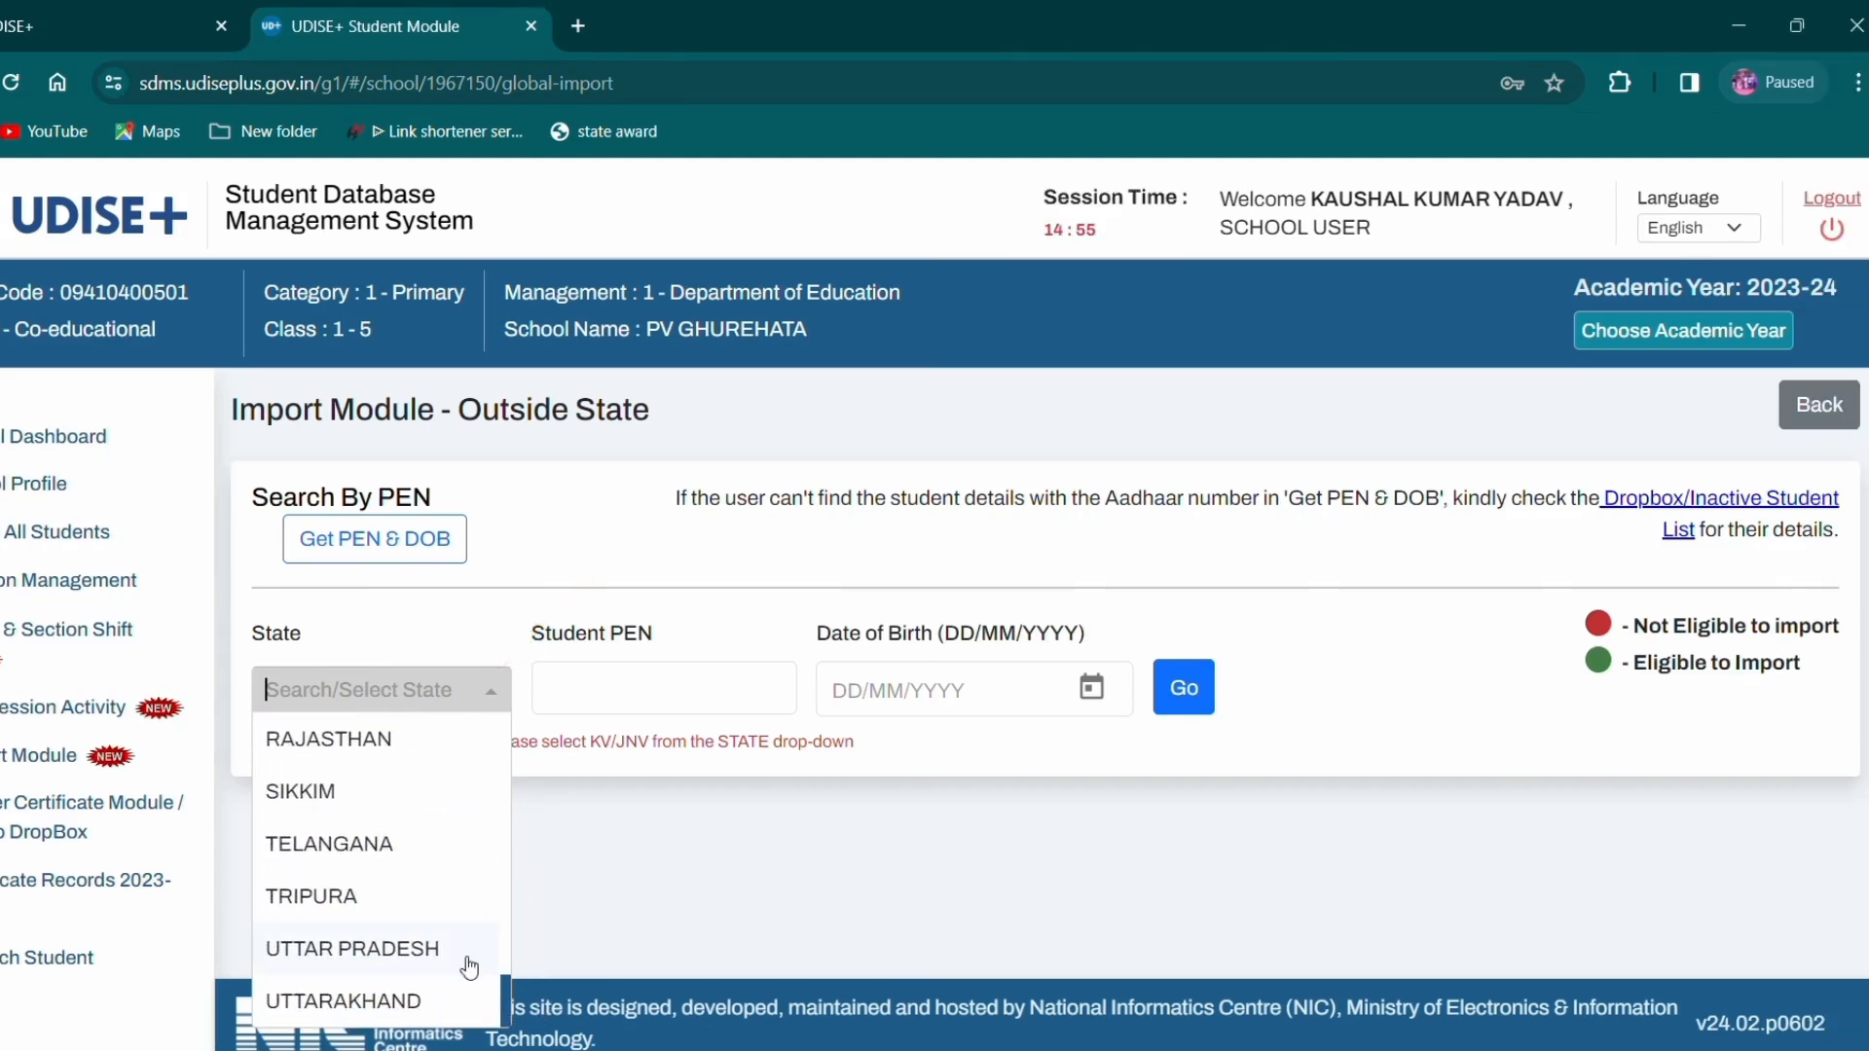
left_click(470, 967)
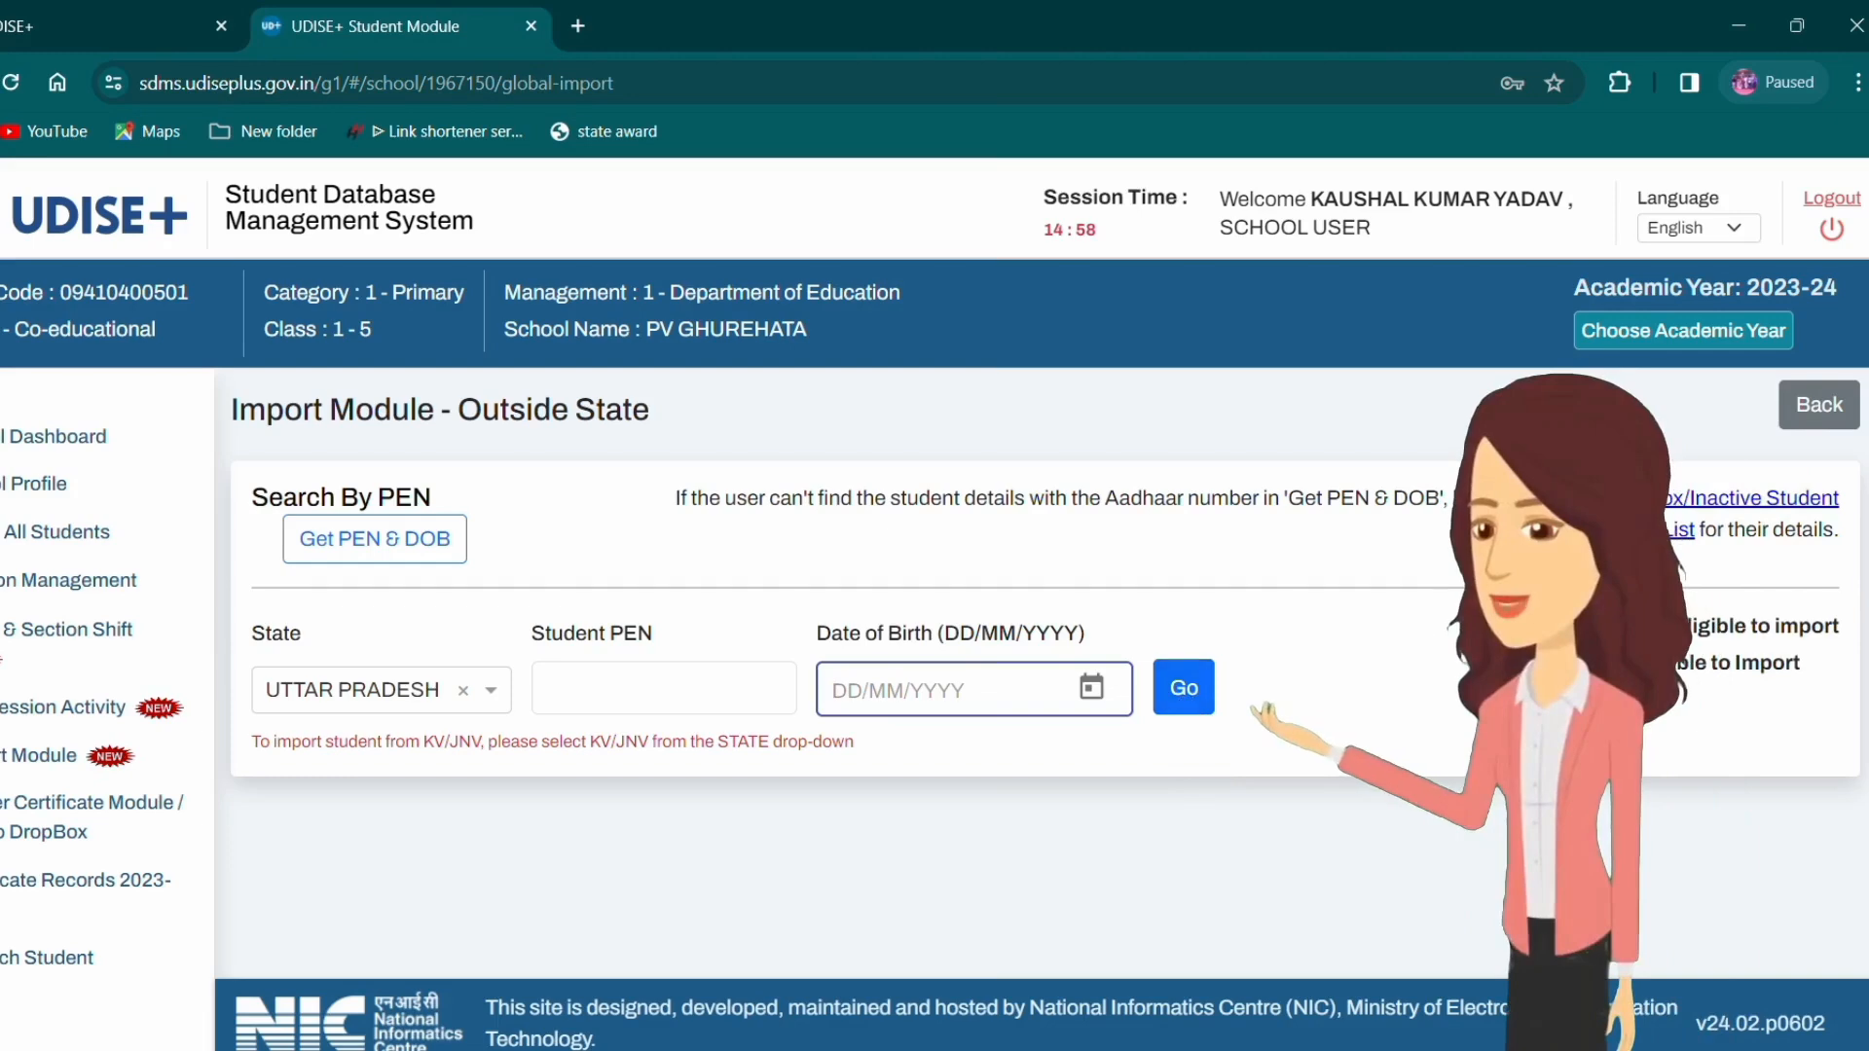
left_click(1813, 411)
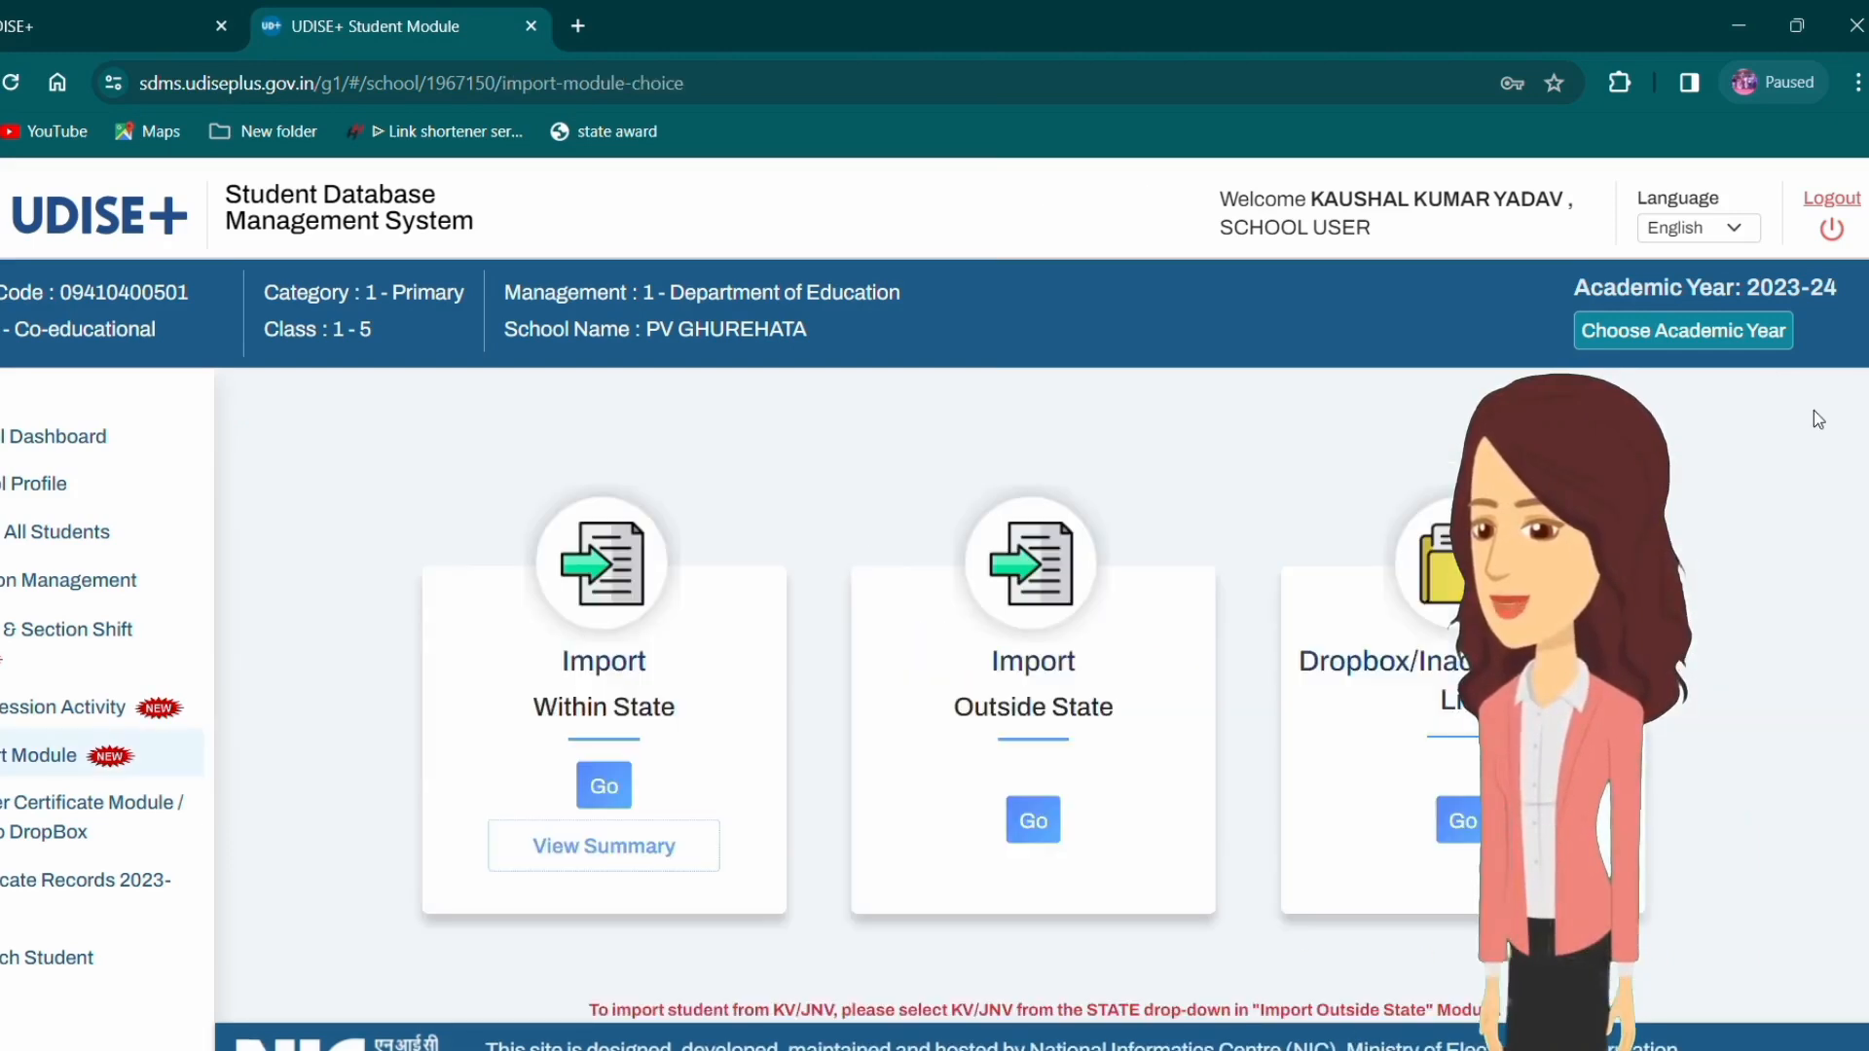
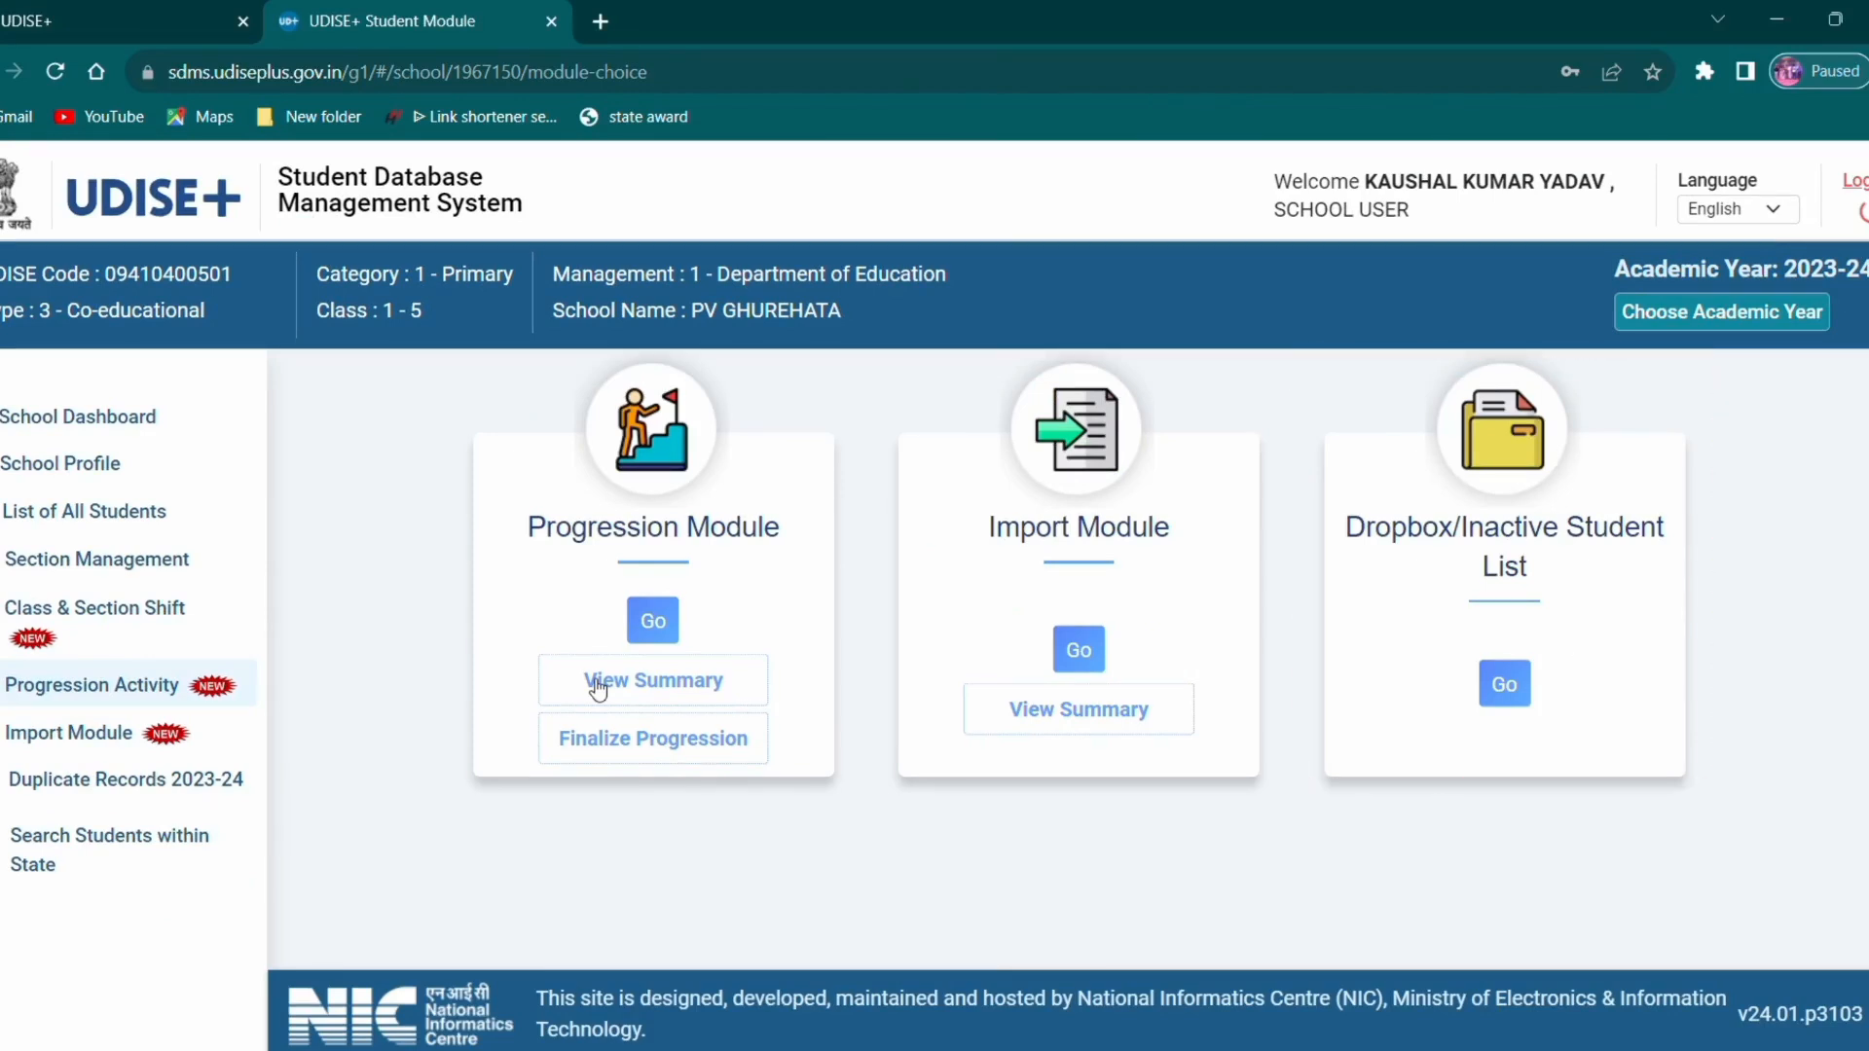
- Open the Dropbox/Inactive Student List and set the search district to LUCKNOW
left_click(1519, 687)
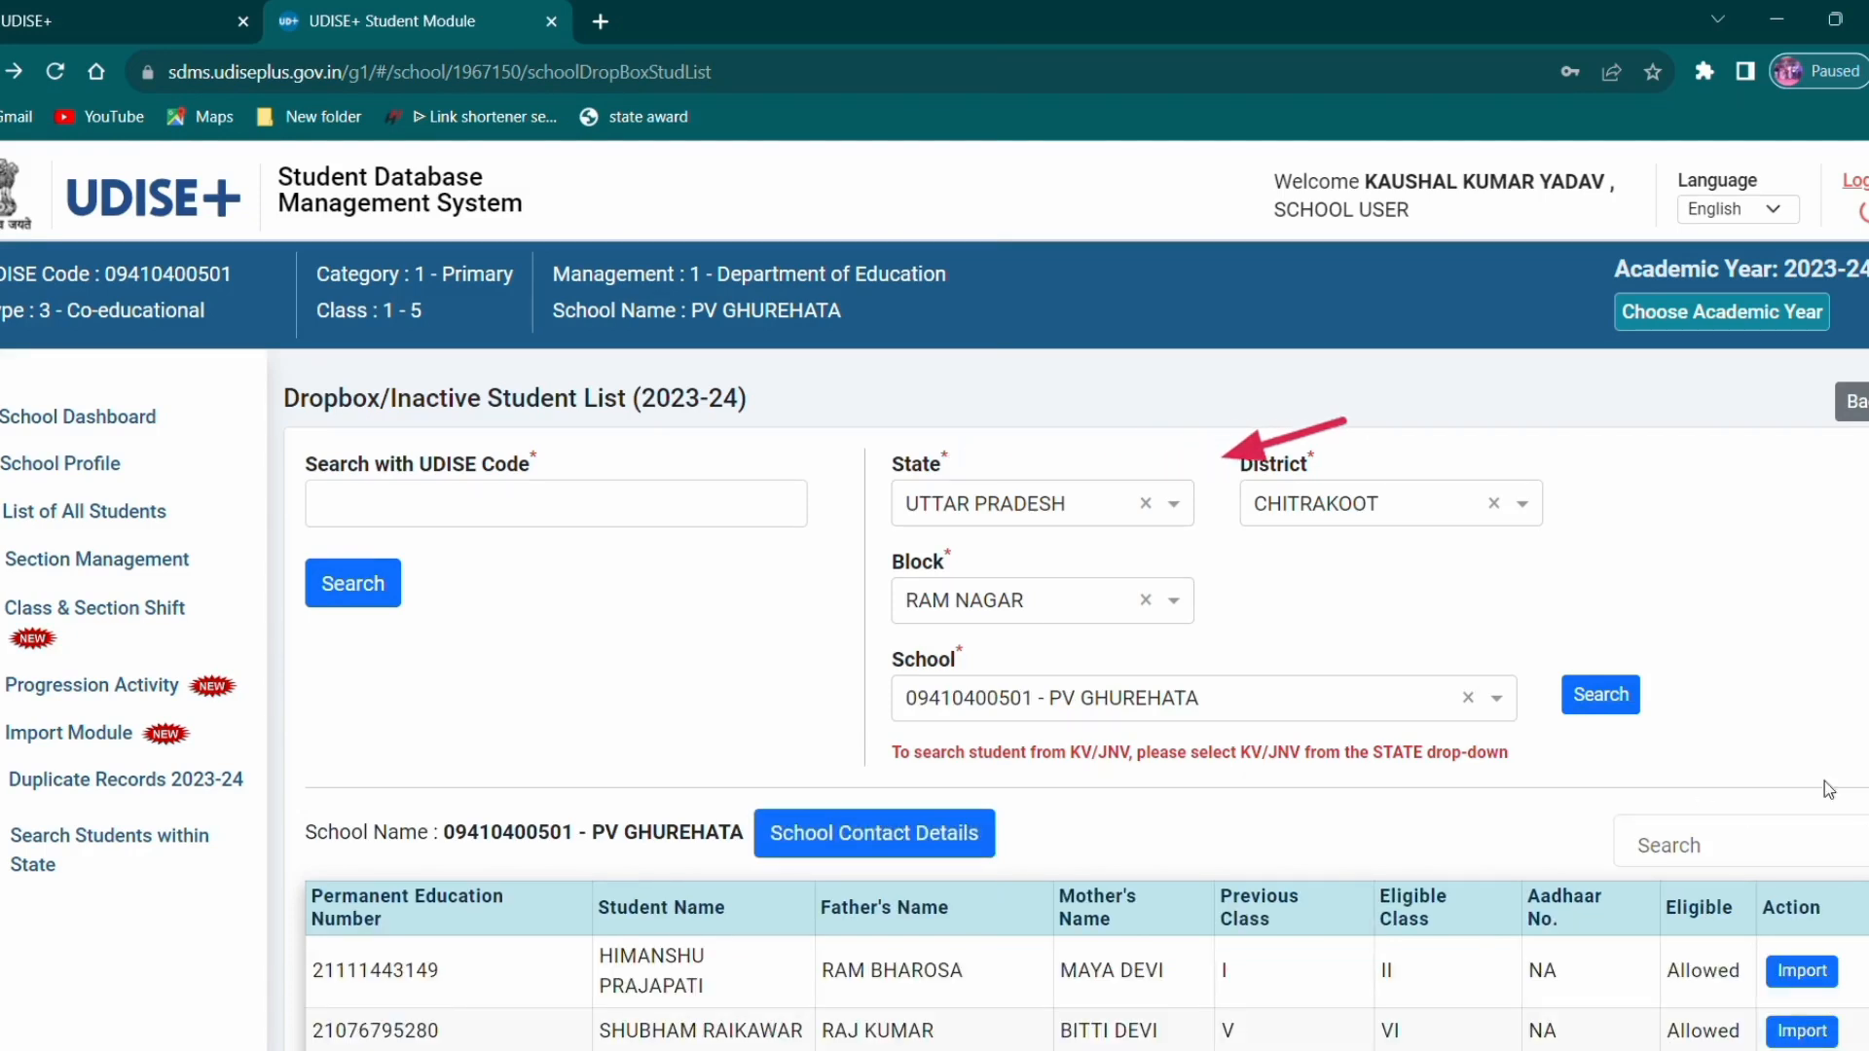
left_click(1522, 503)
type("LUCKNOW")
left_click(1469, 563)
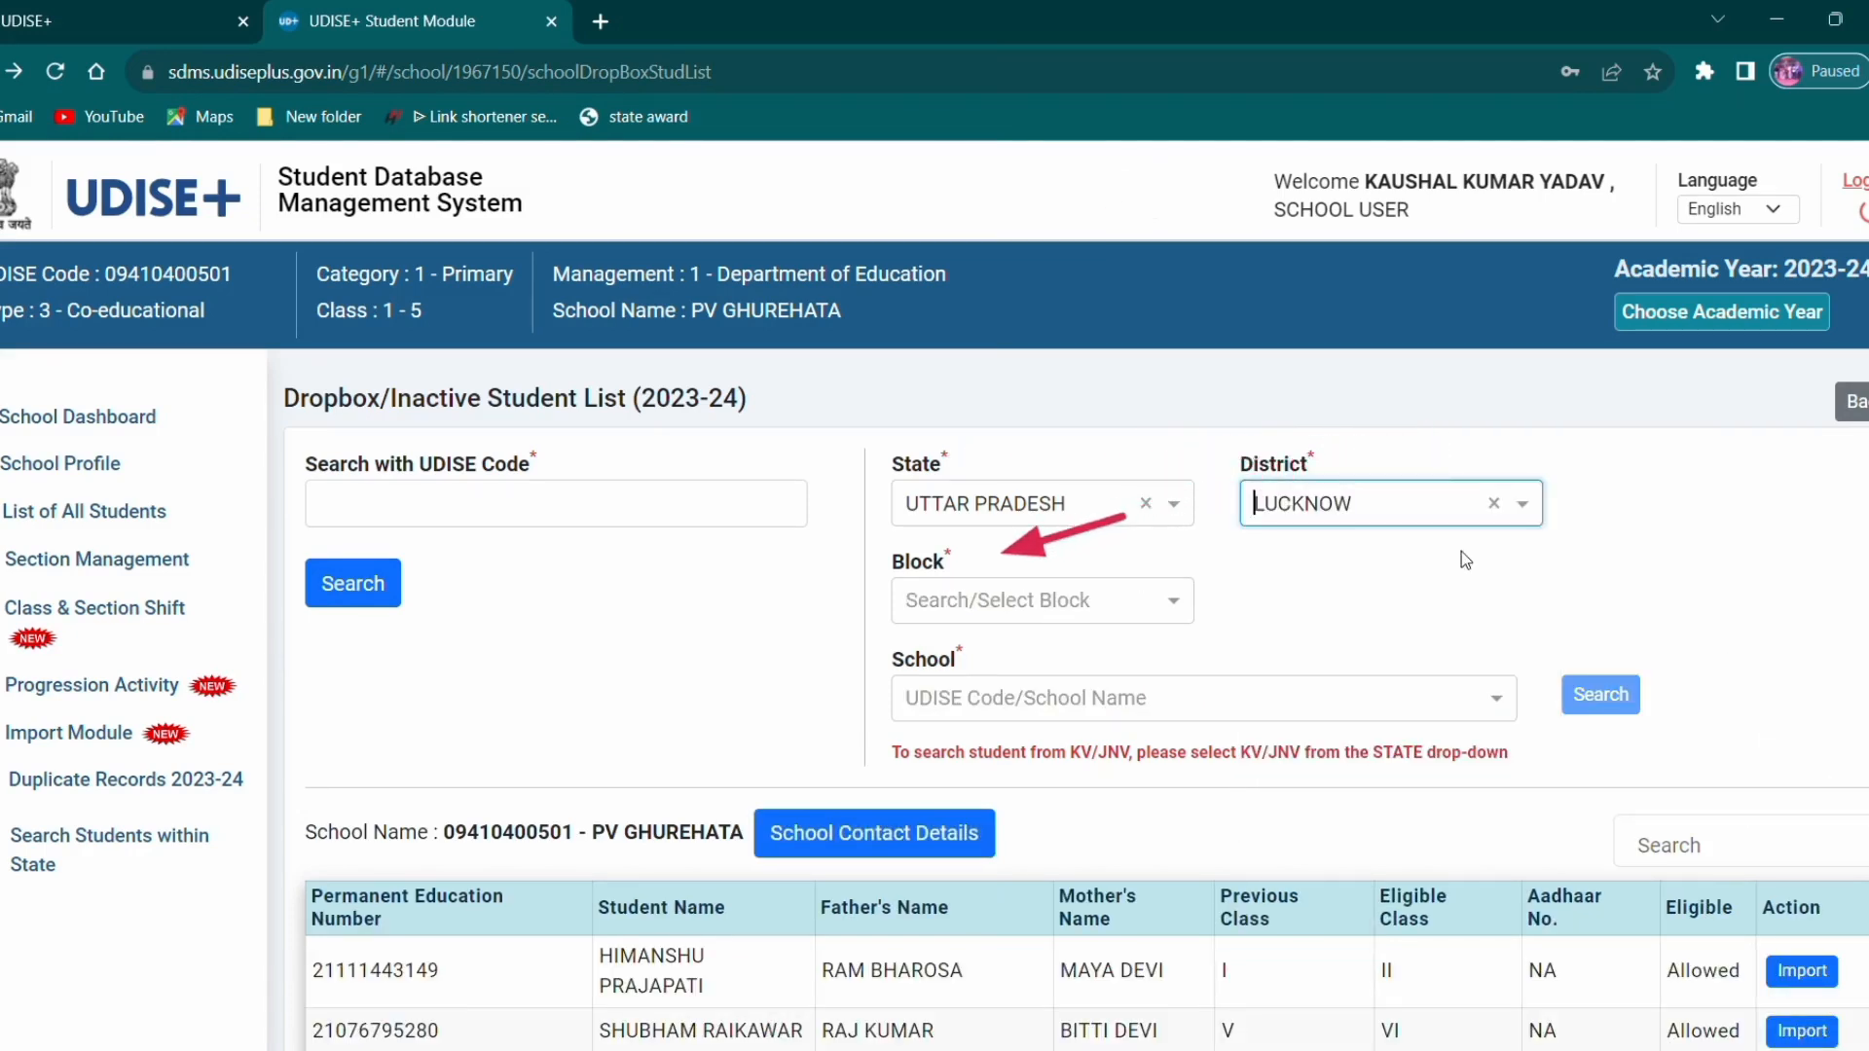
- Set the search block to BAKSHI KA TALAB and the school to P.S. DARIAPUR
left_click(1071, 600)
left_click(1103, 657)
left_click(1103, 698)
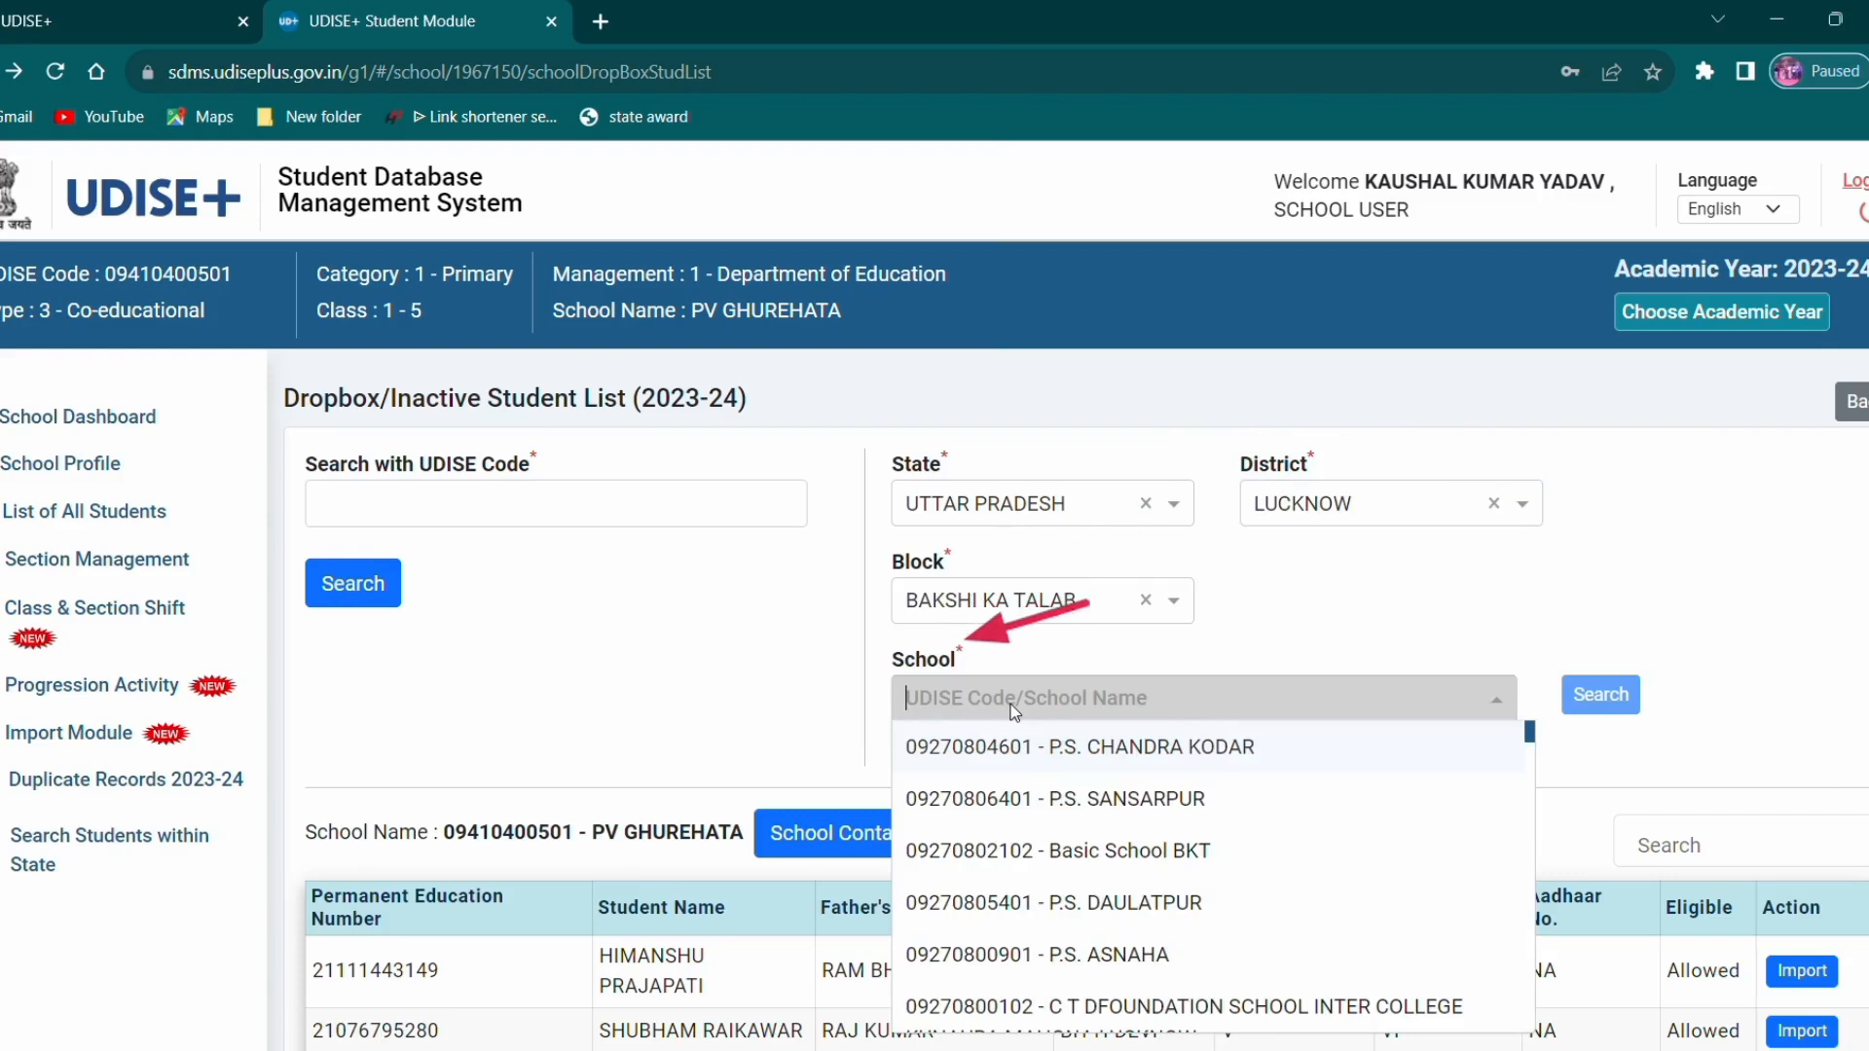
type("P.S. DARIA")
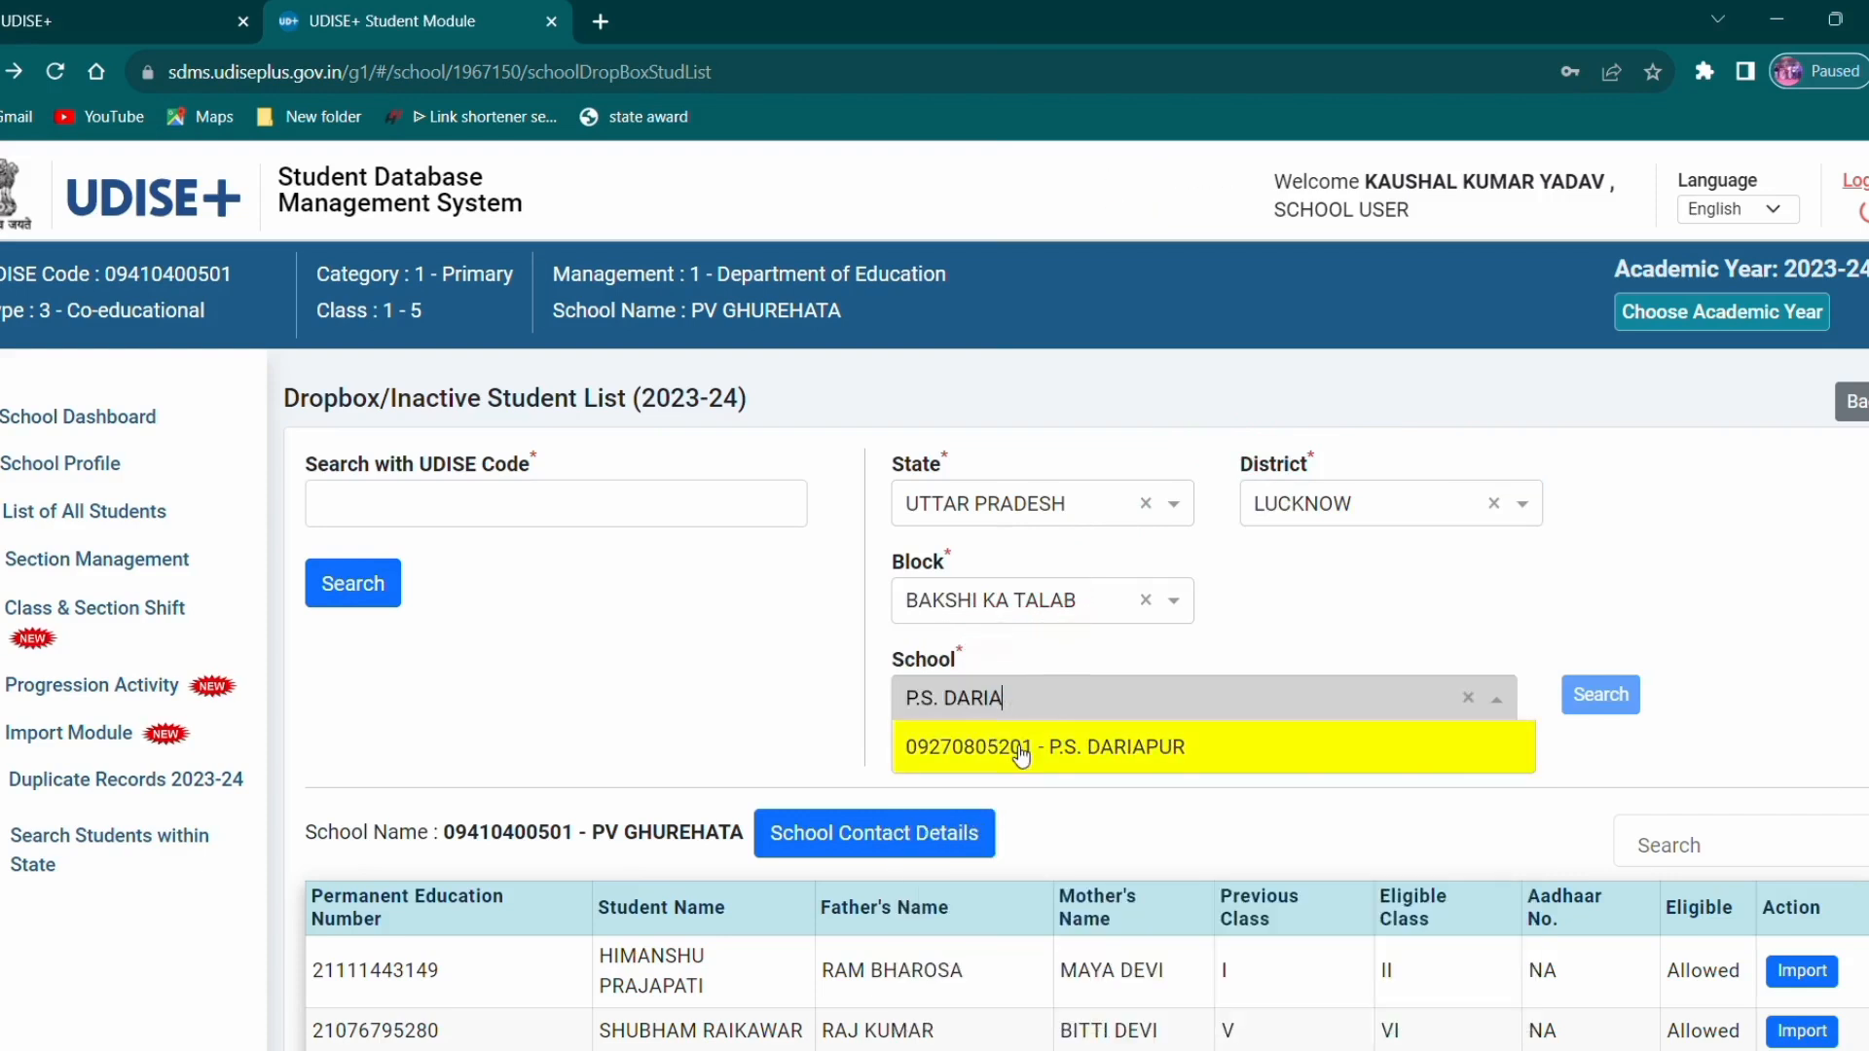
left_click(1019, 749)
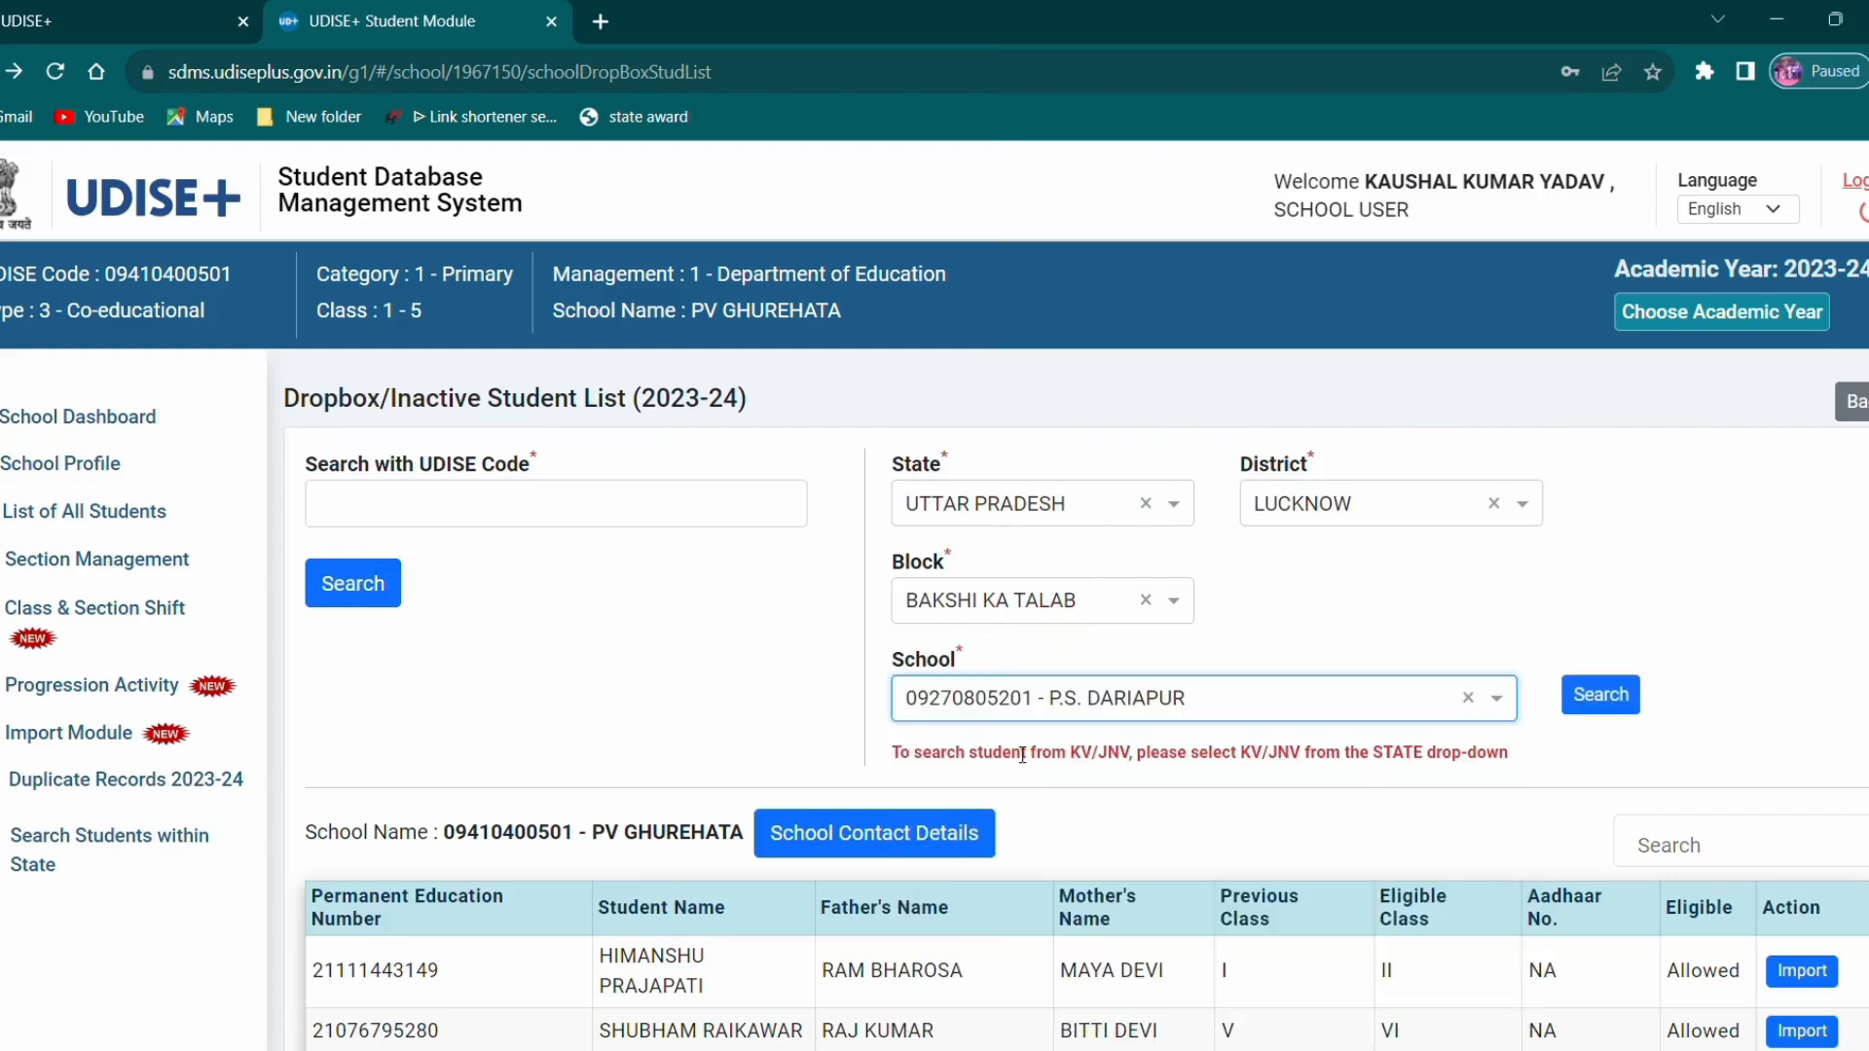
- Search the Dropbox list for the selected school's inactive students, view the school's contact details and close them
left_click(1618, 691)
left_click(844, 824)
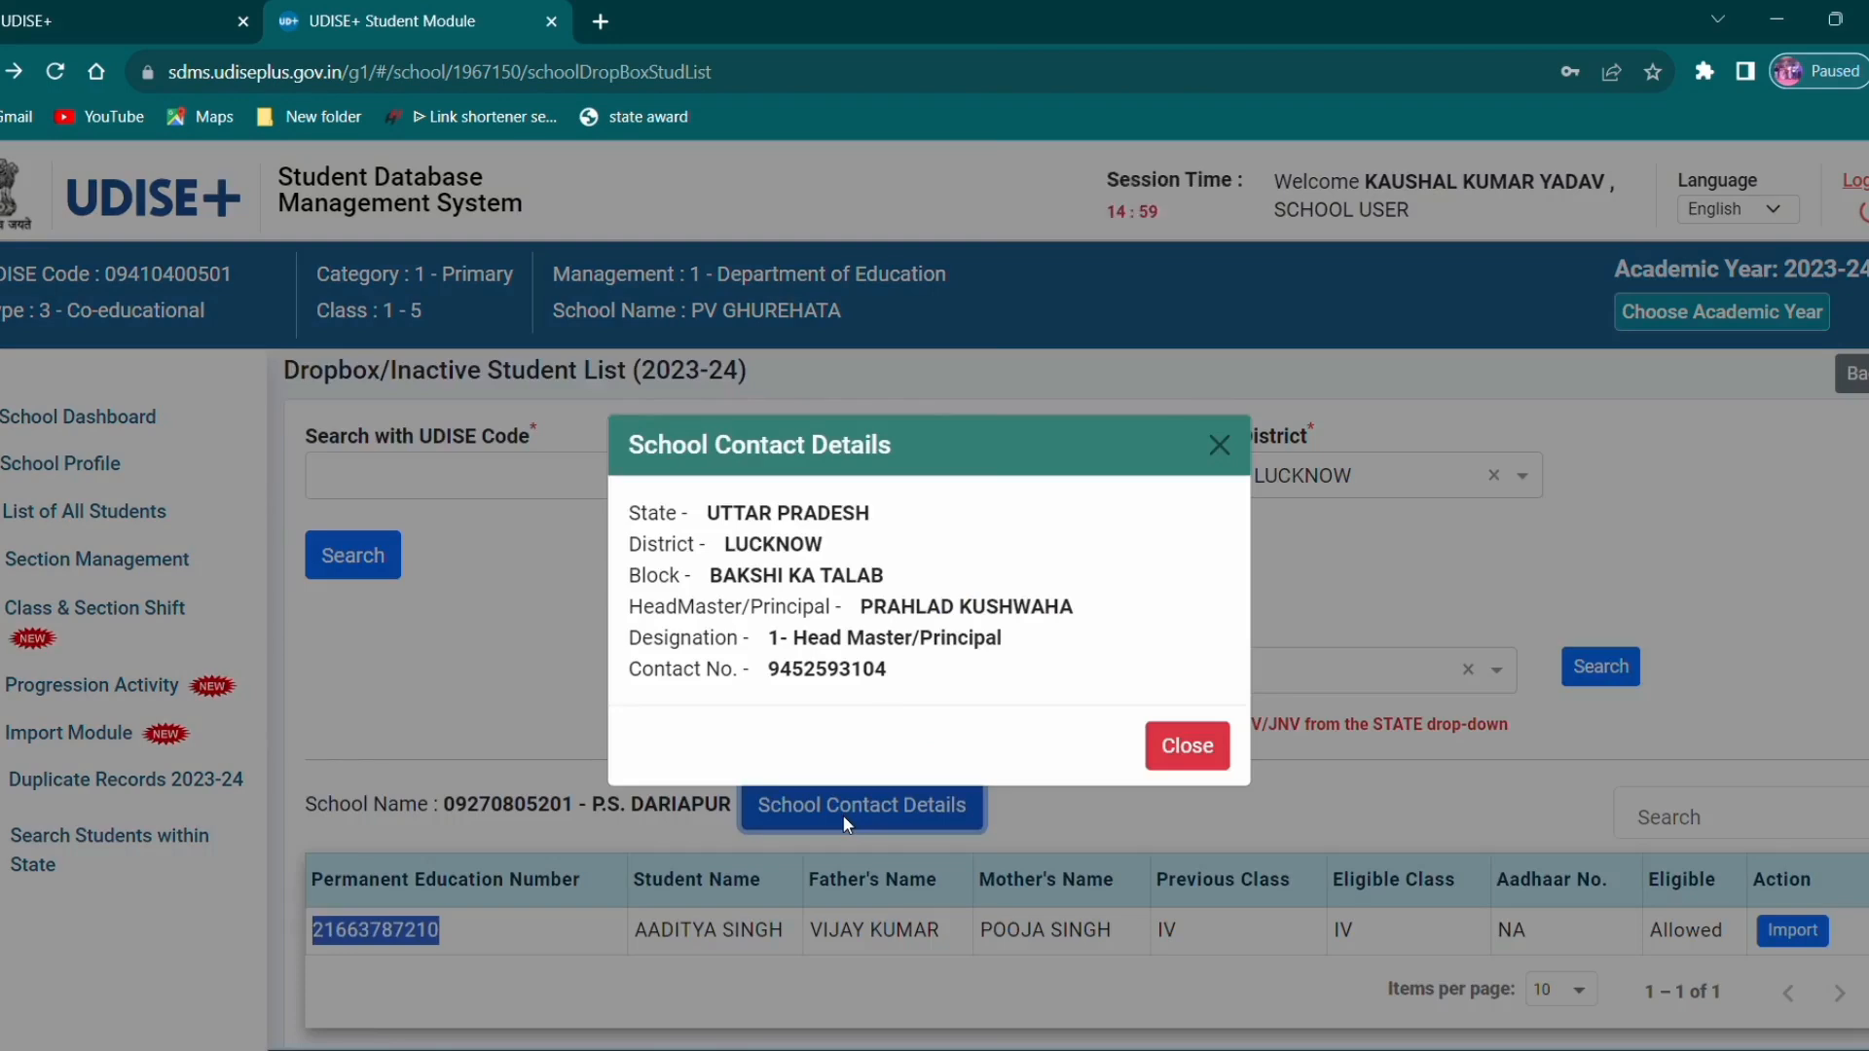
left_click(1186, 746)
scroll(1186, 745, "down", 2)
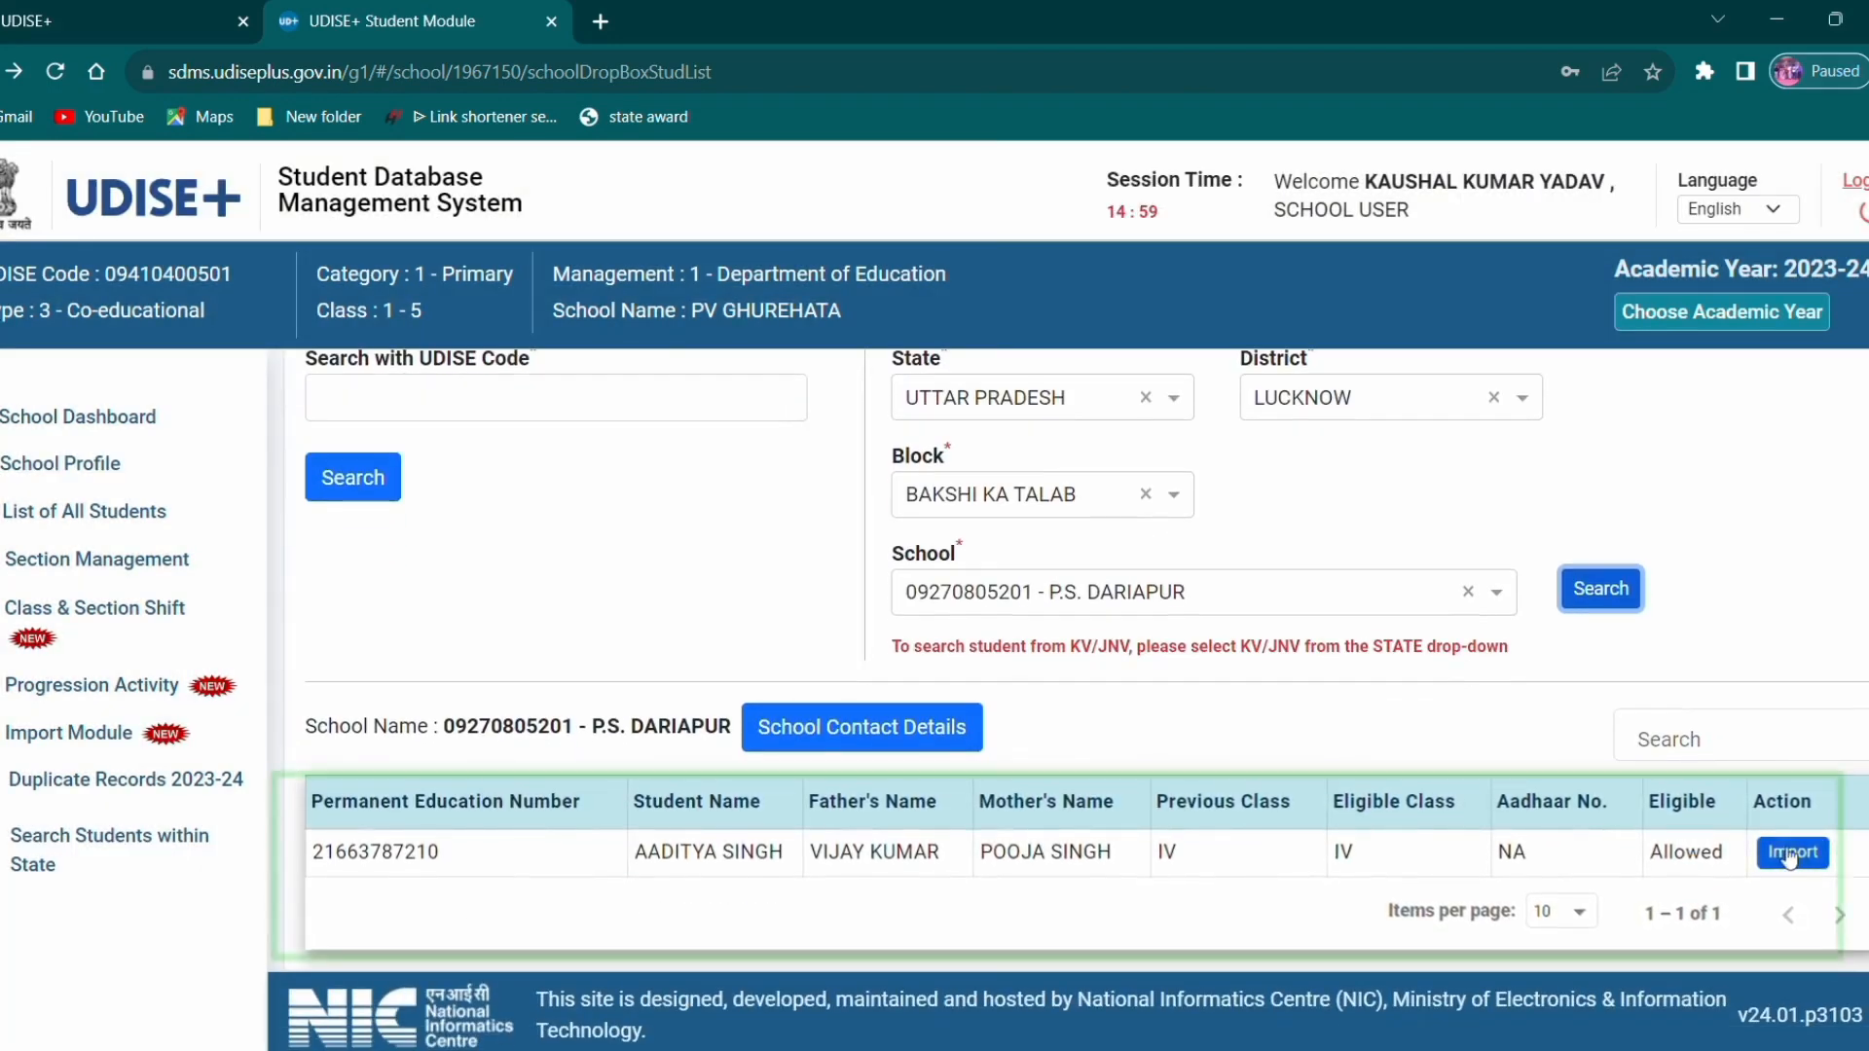
- Open the import form for a student eligible for Class II from PV GHUREHATA's Dropbox/Inactive Student List
left_click(1791, 852)
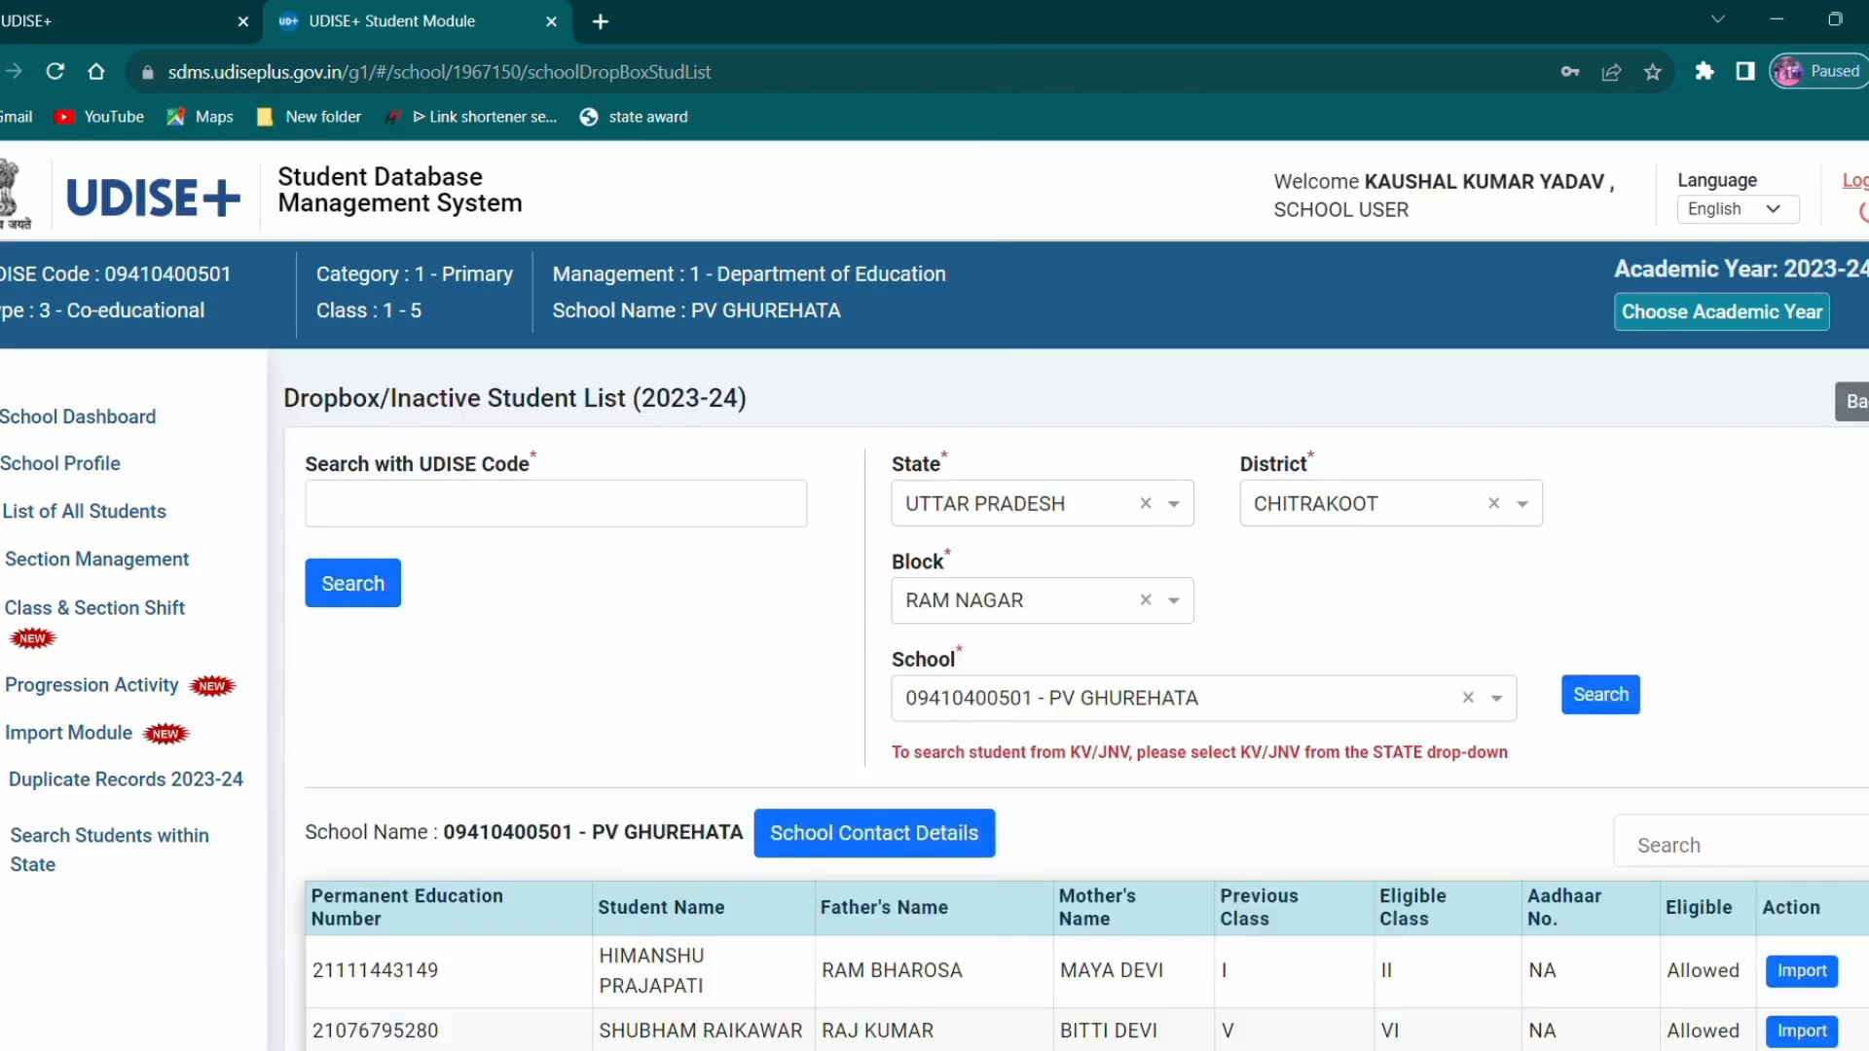
scroll(1075, 699, "down", 4)
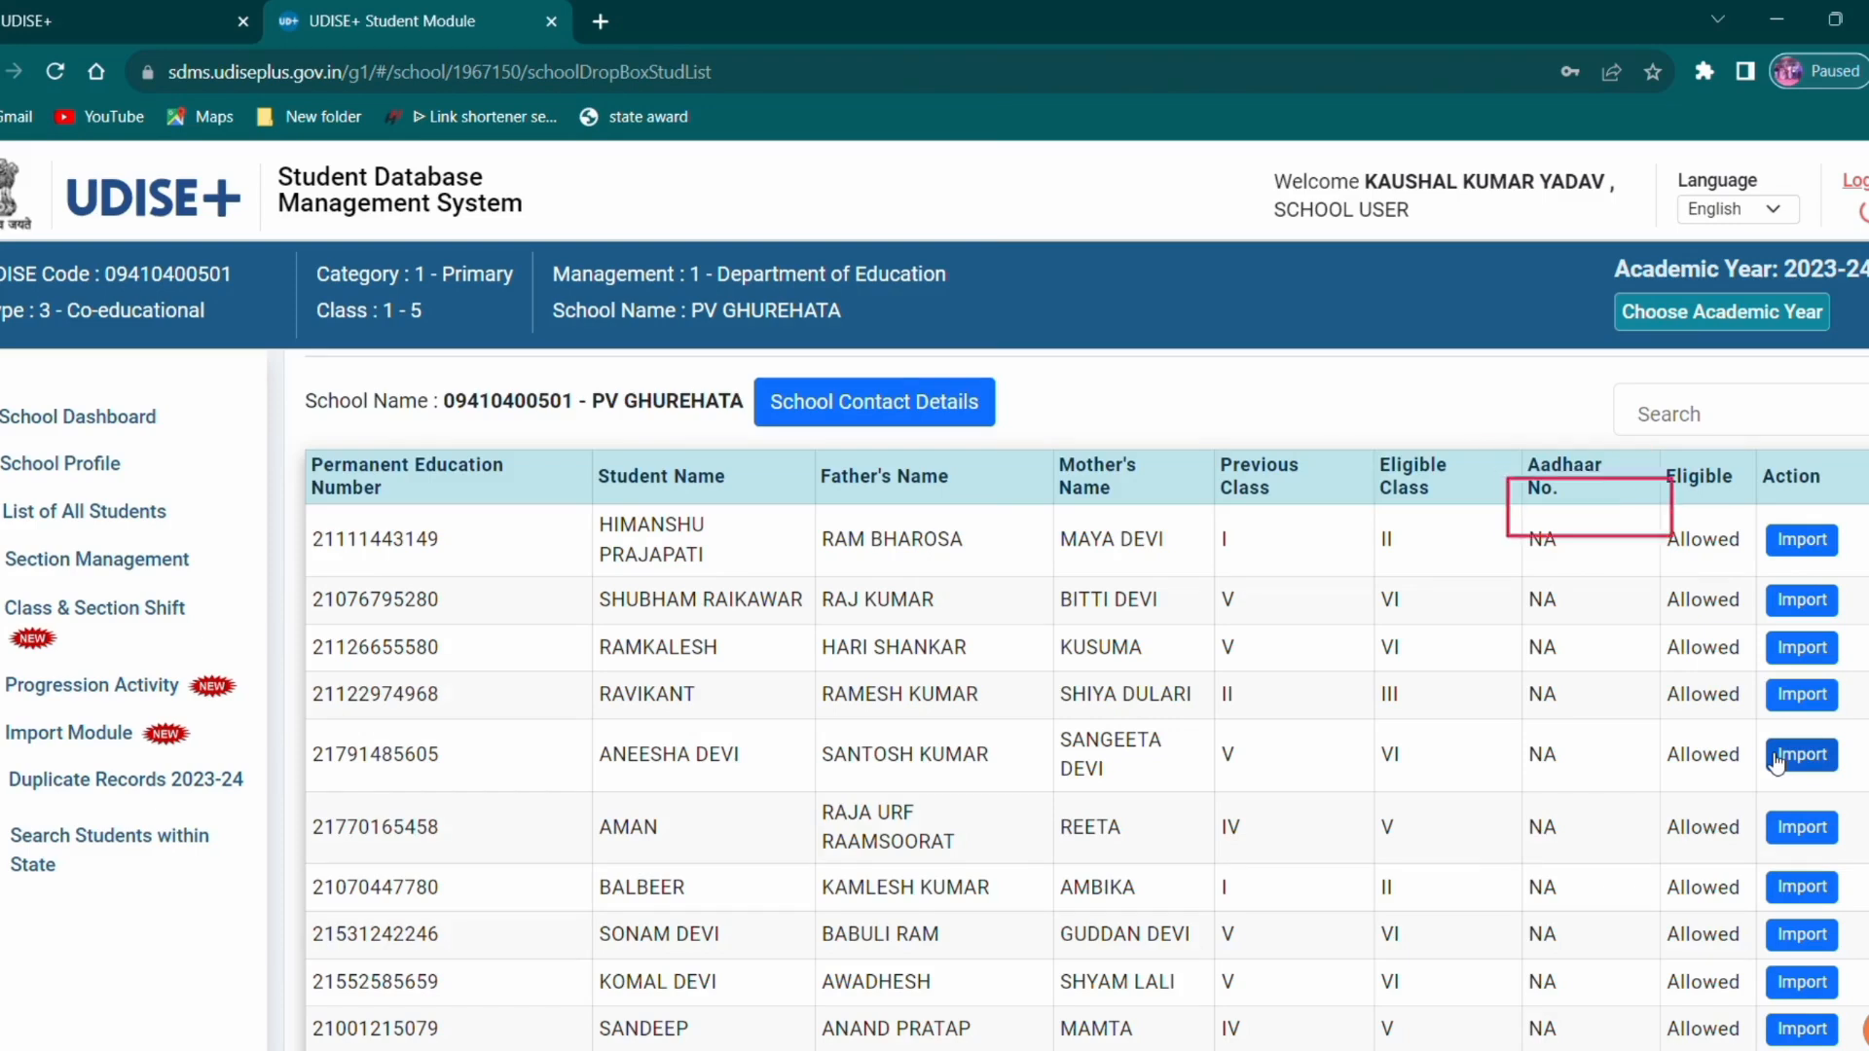
scroll(977, 728, "down", 3)
left_click(1779, 710)
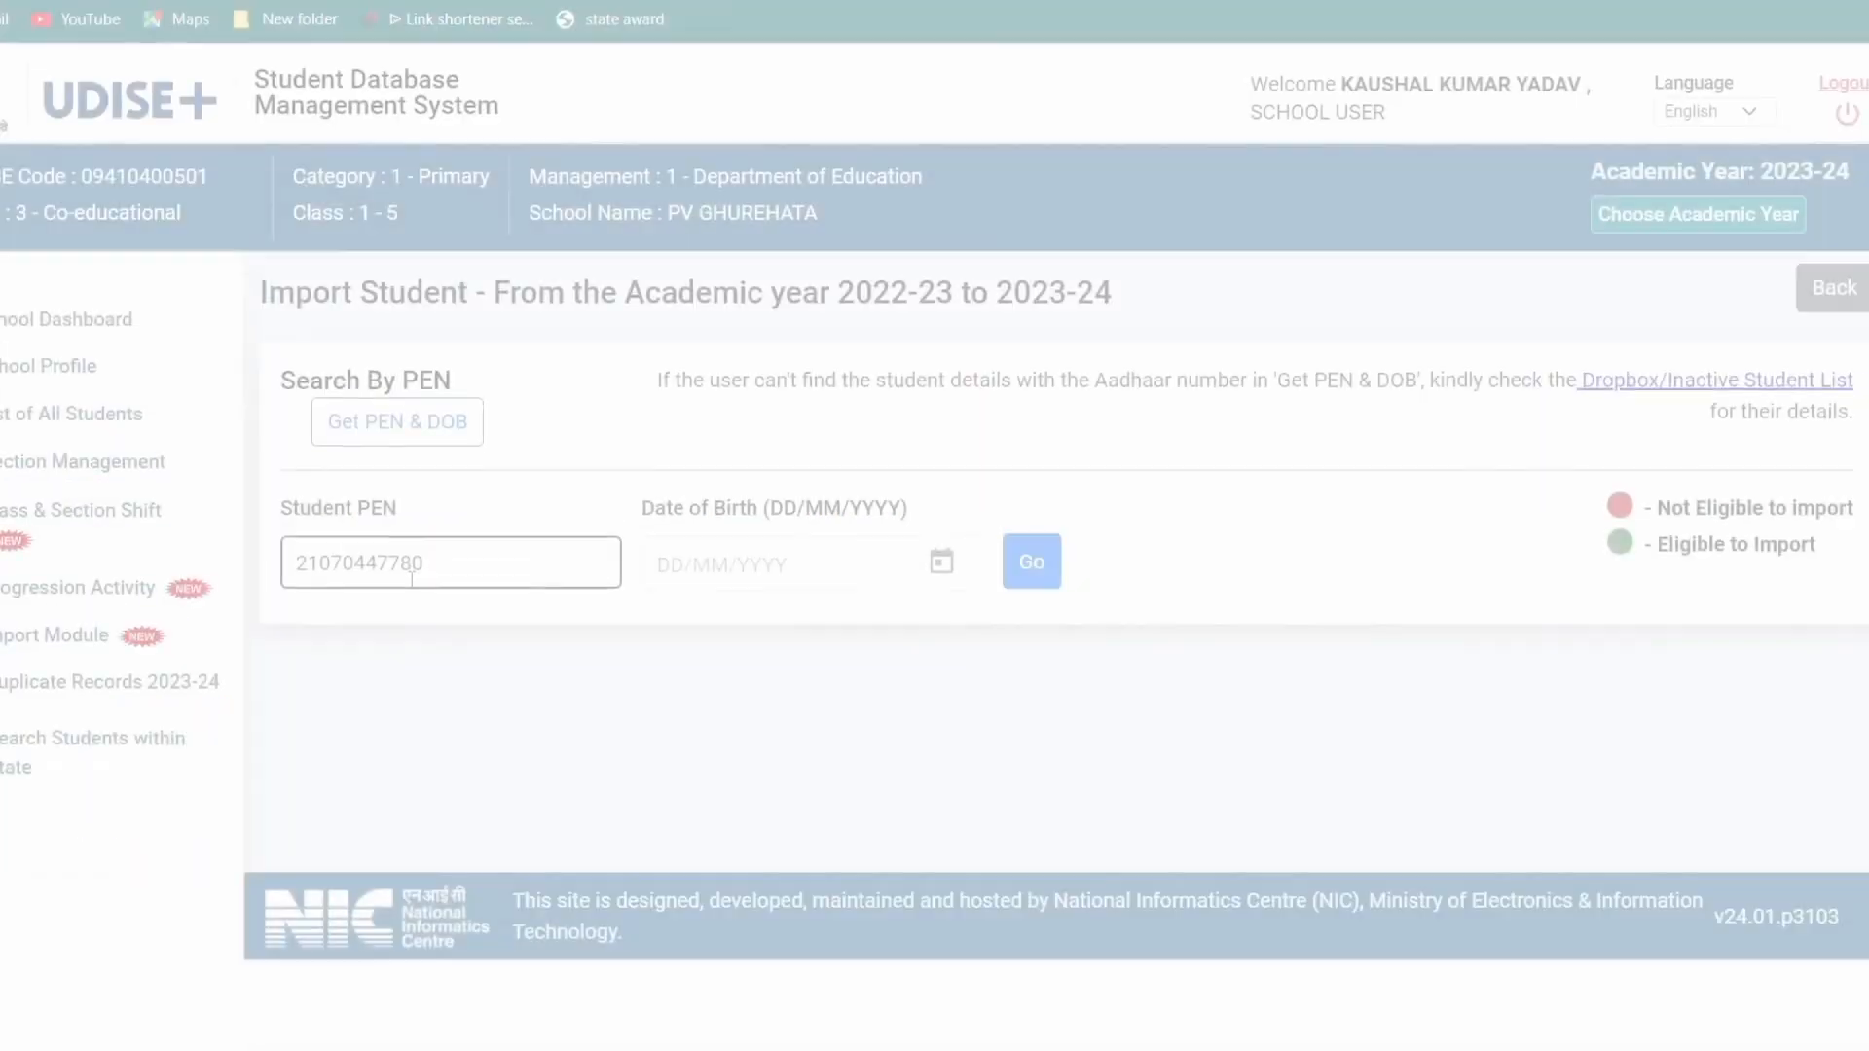
- Activate the Date of Birth field beside the prefilled student PEN and run the student search
left_click(501, 670)
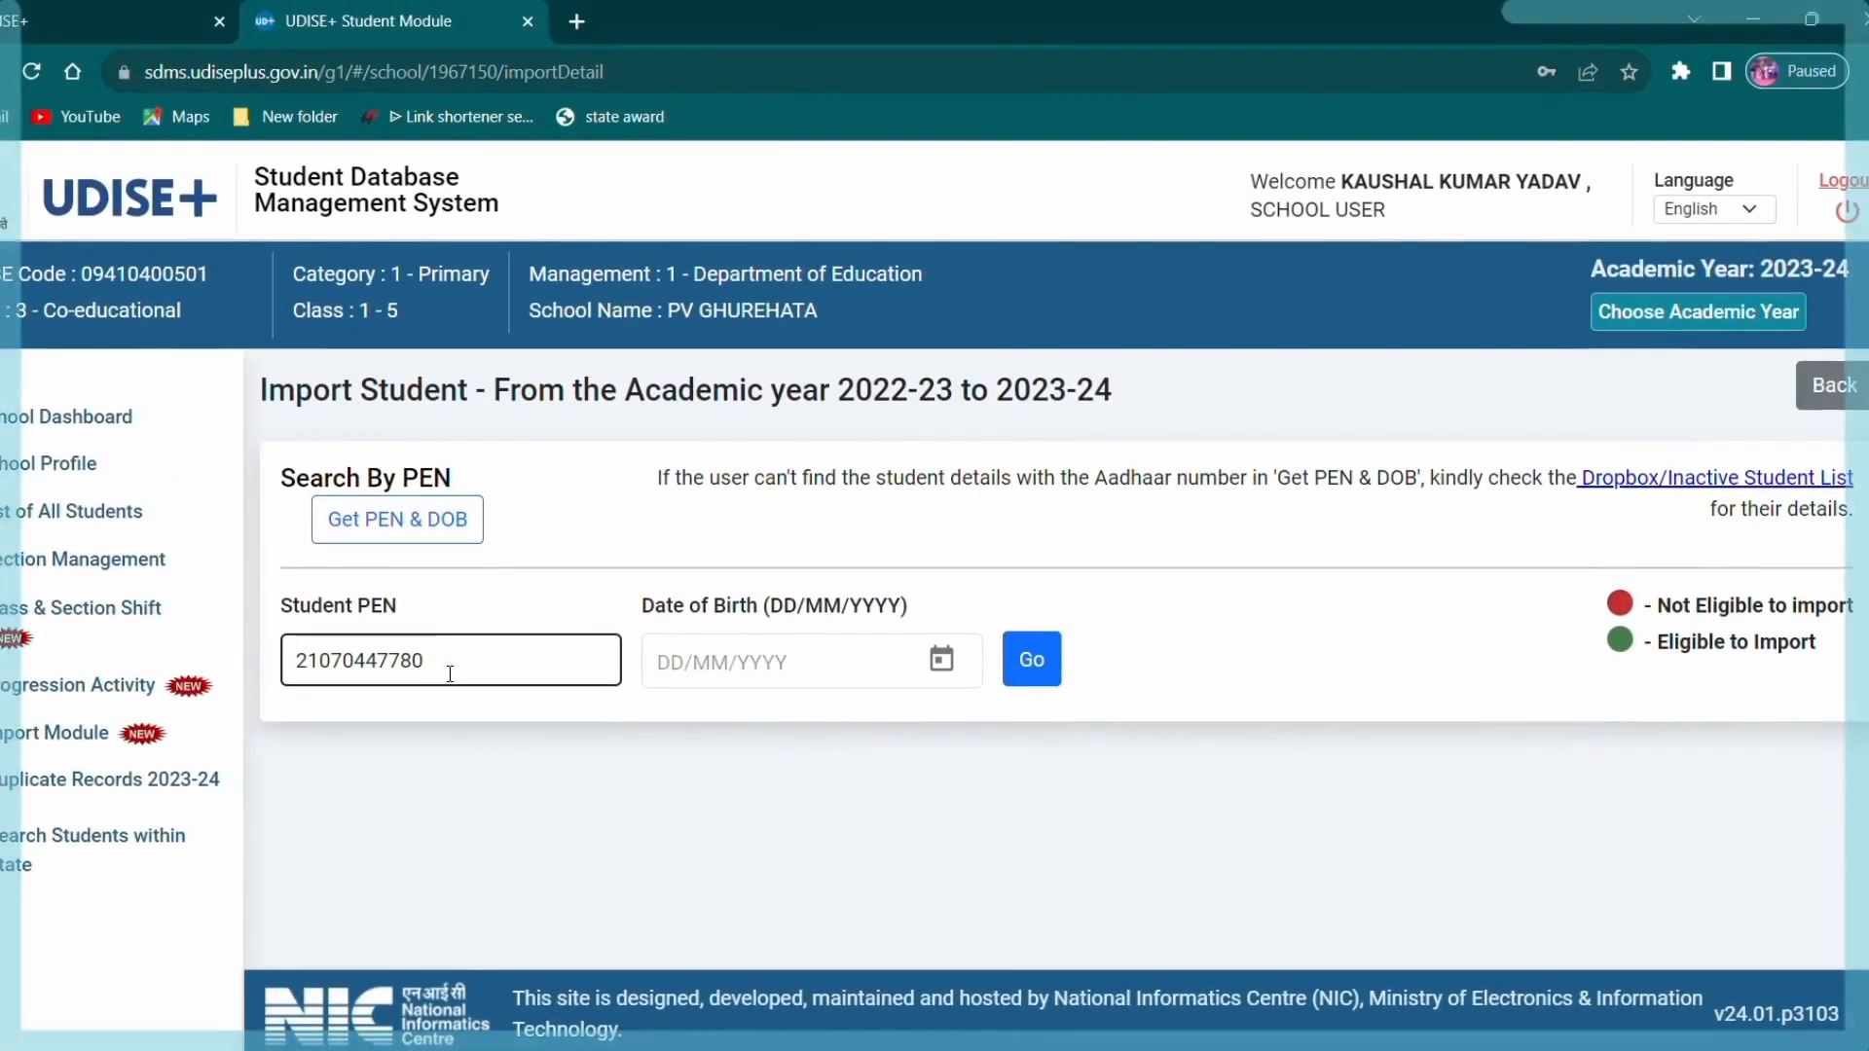
left_click(670, 662)
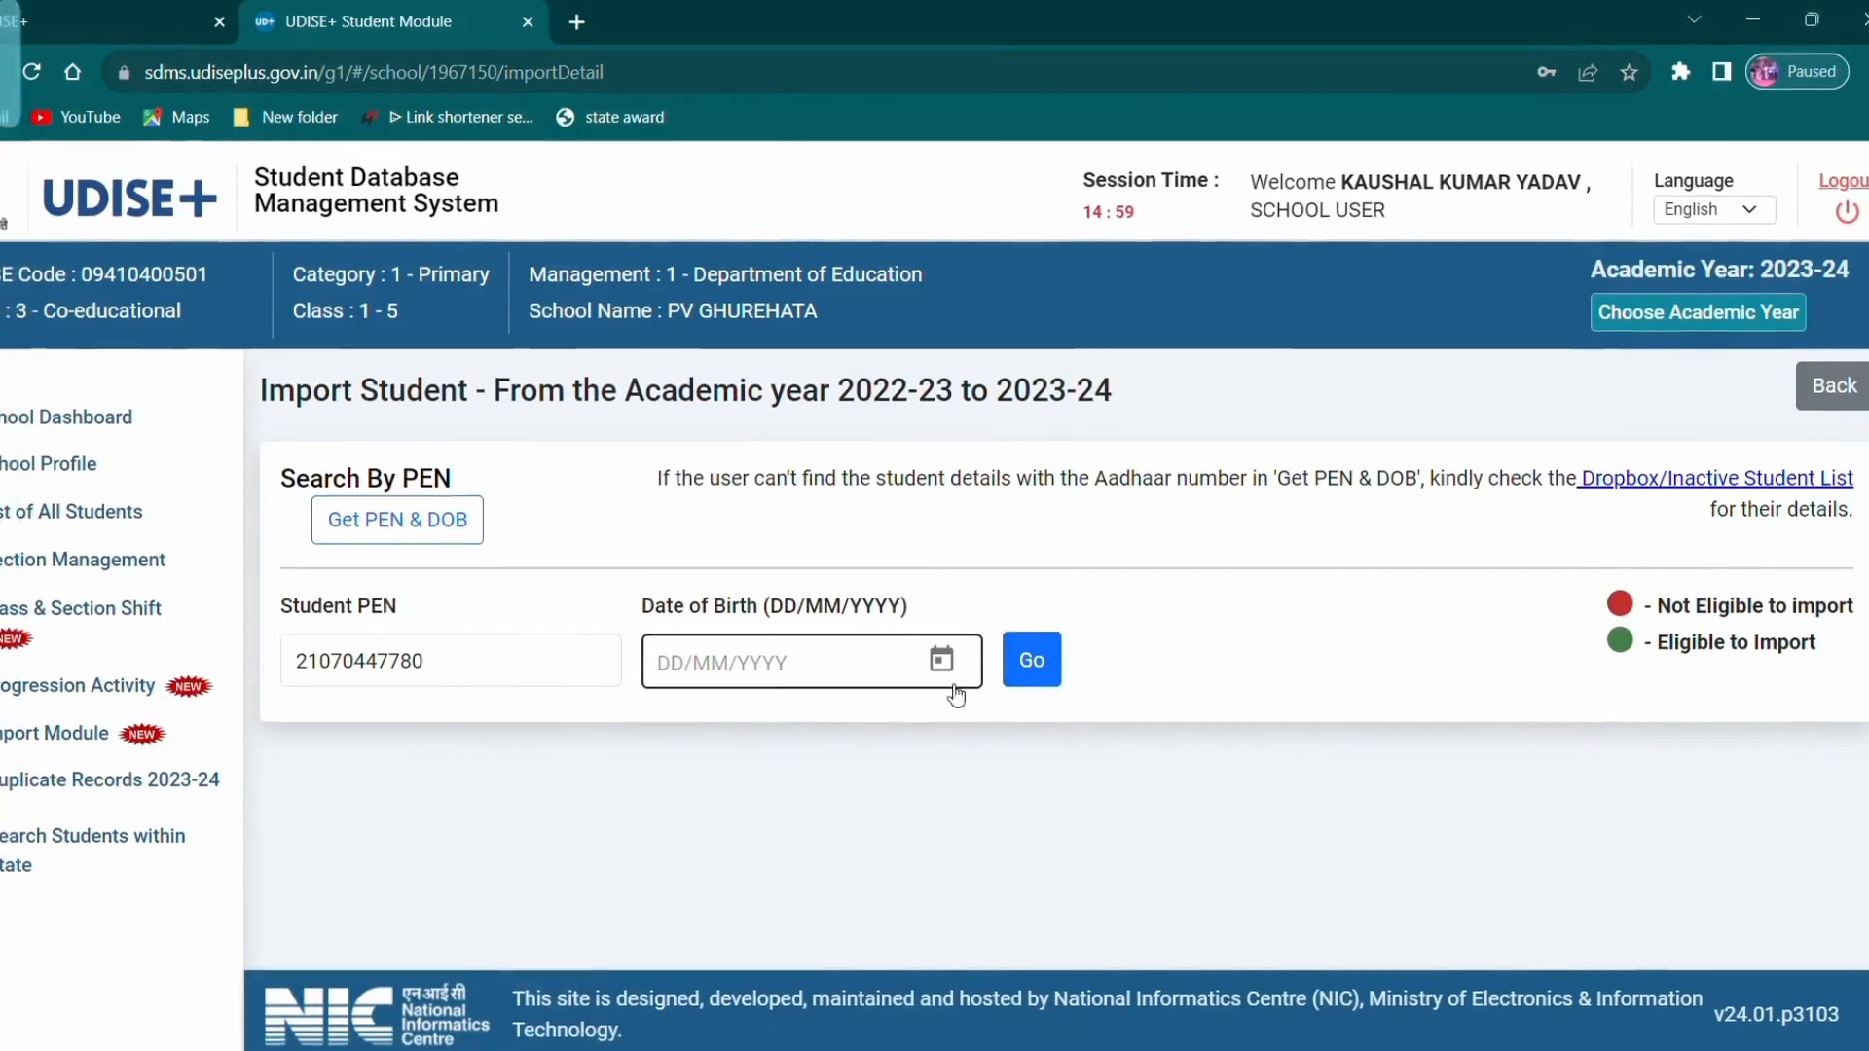
left_click(1039, 666)
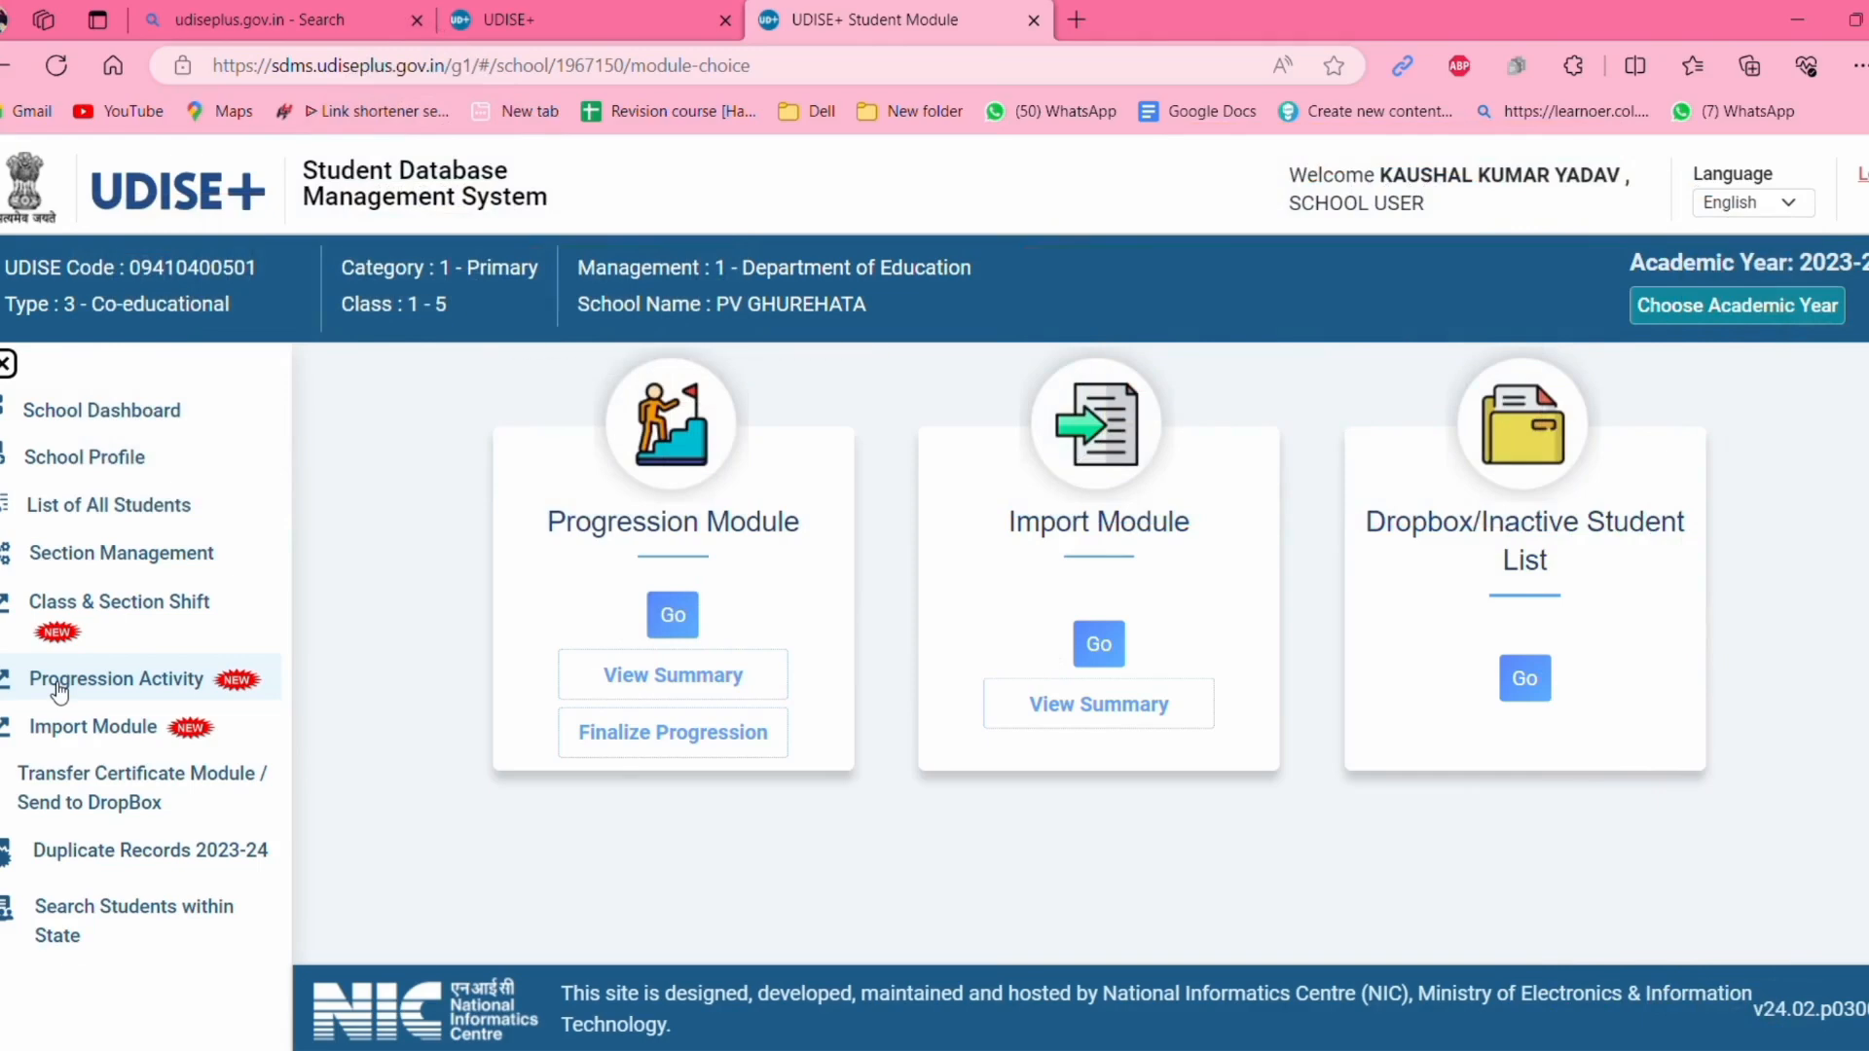
- Open the Progression Module summary and view the 2023-24 schooling details of Class I students marked Left School with TC/without TC
left_click(693, 693)
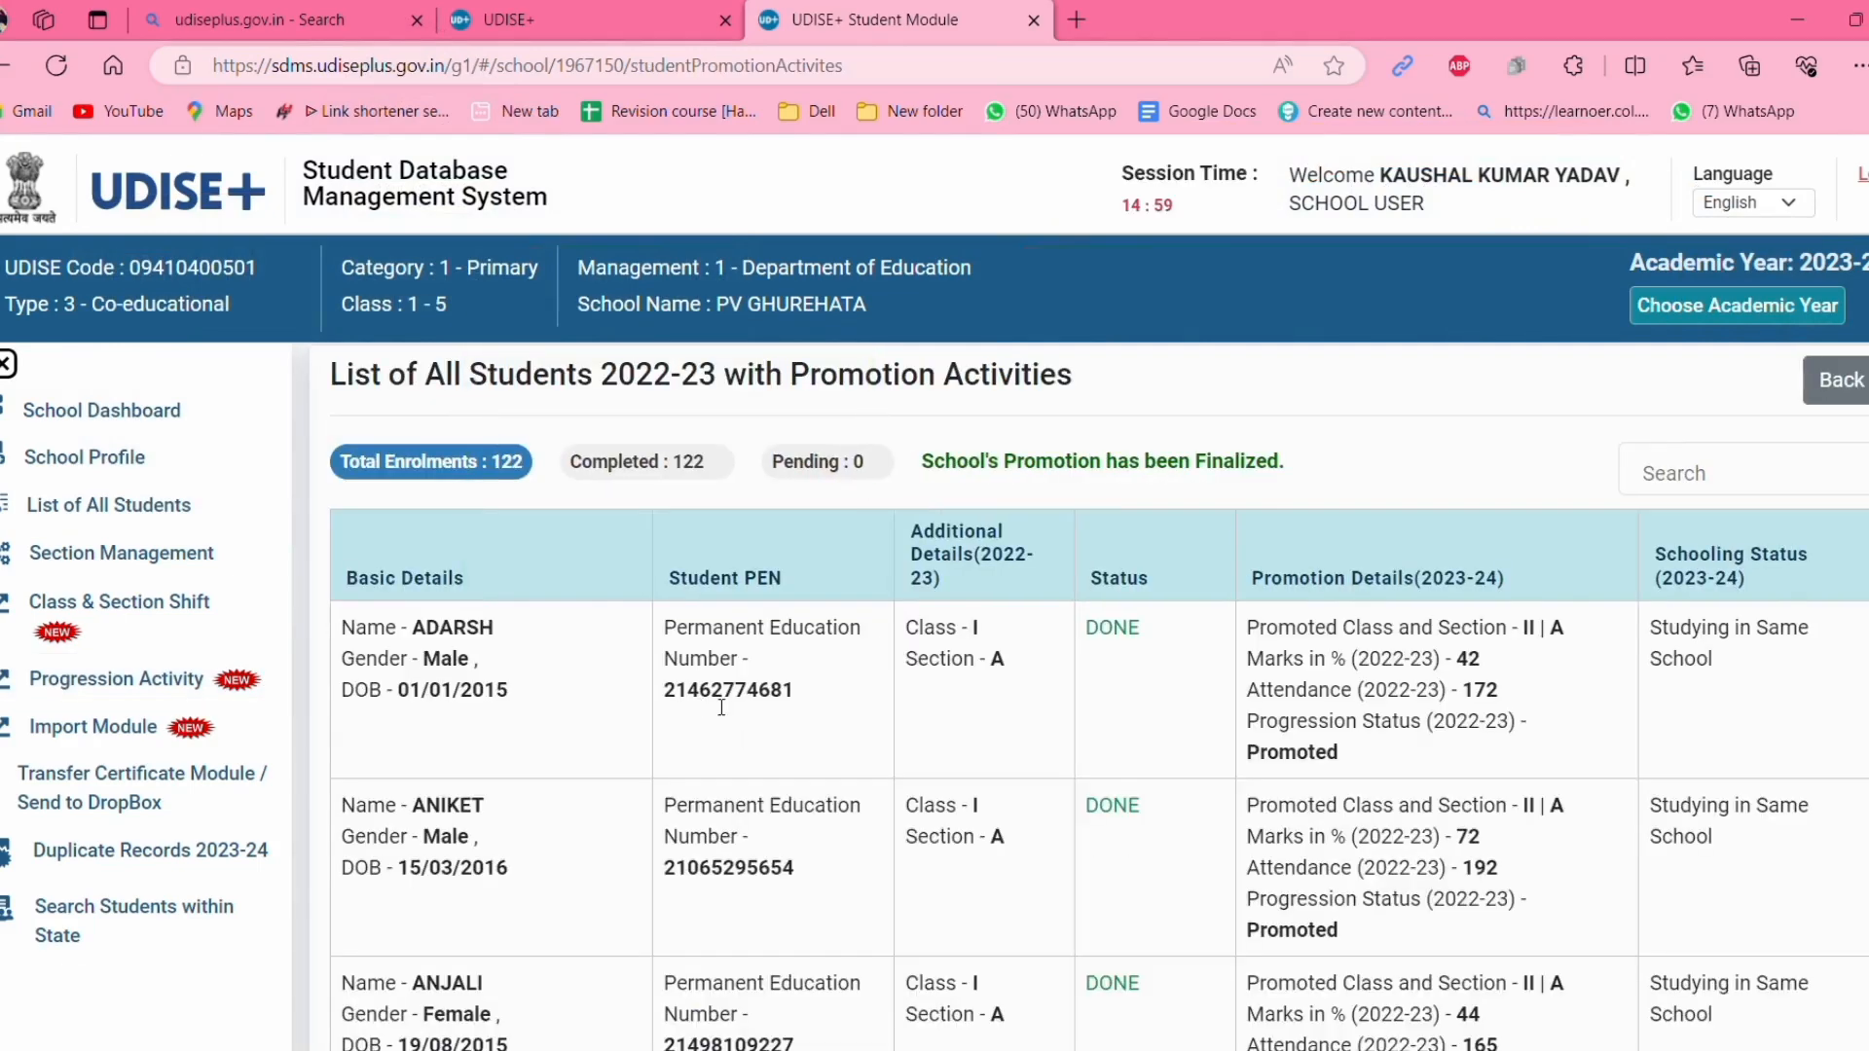
scroll(1098, 697, "down", 10)
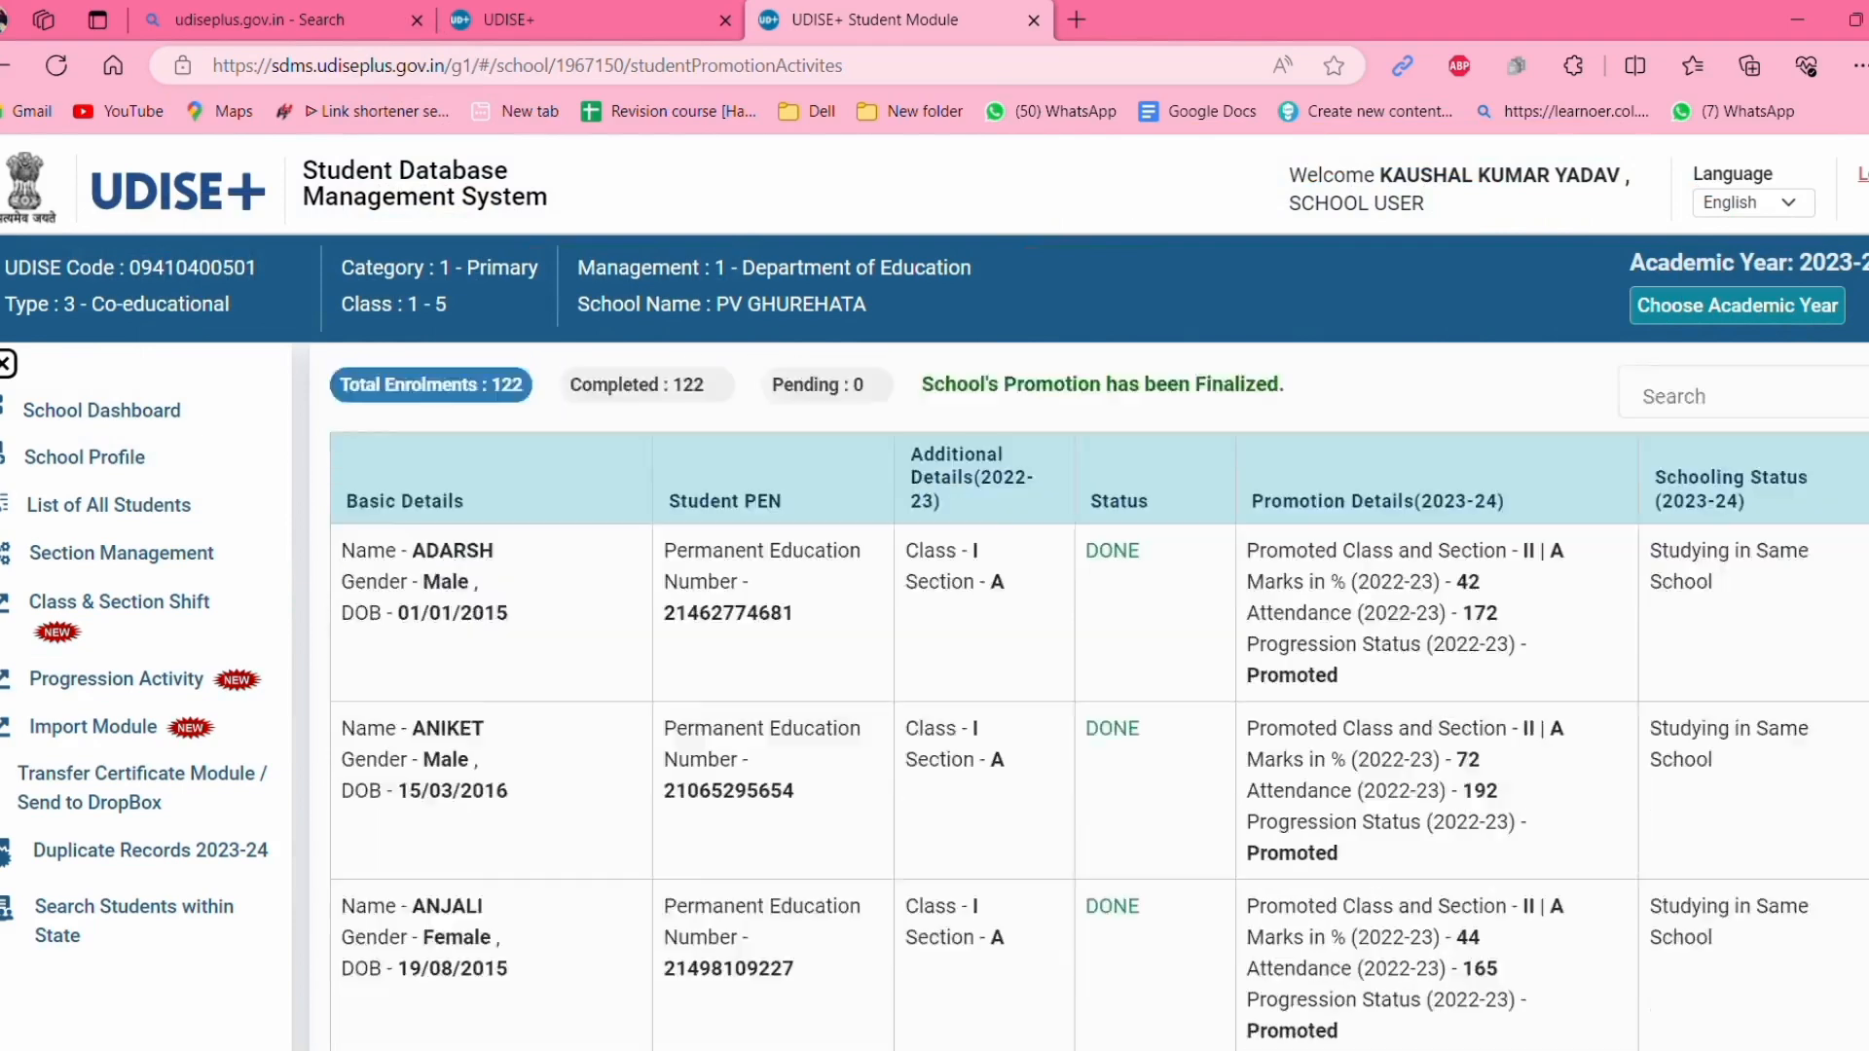
scroll(1098, 696, "down", 5)
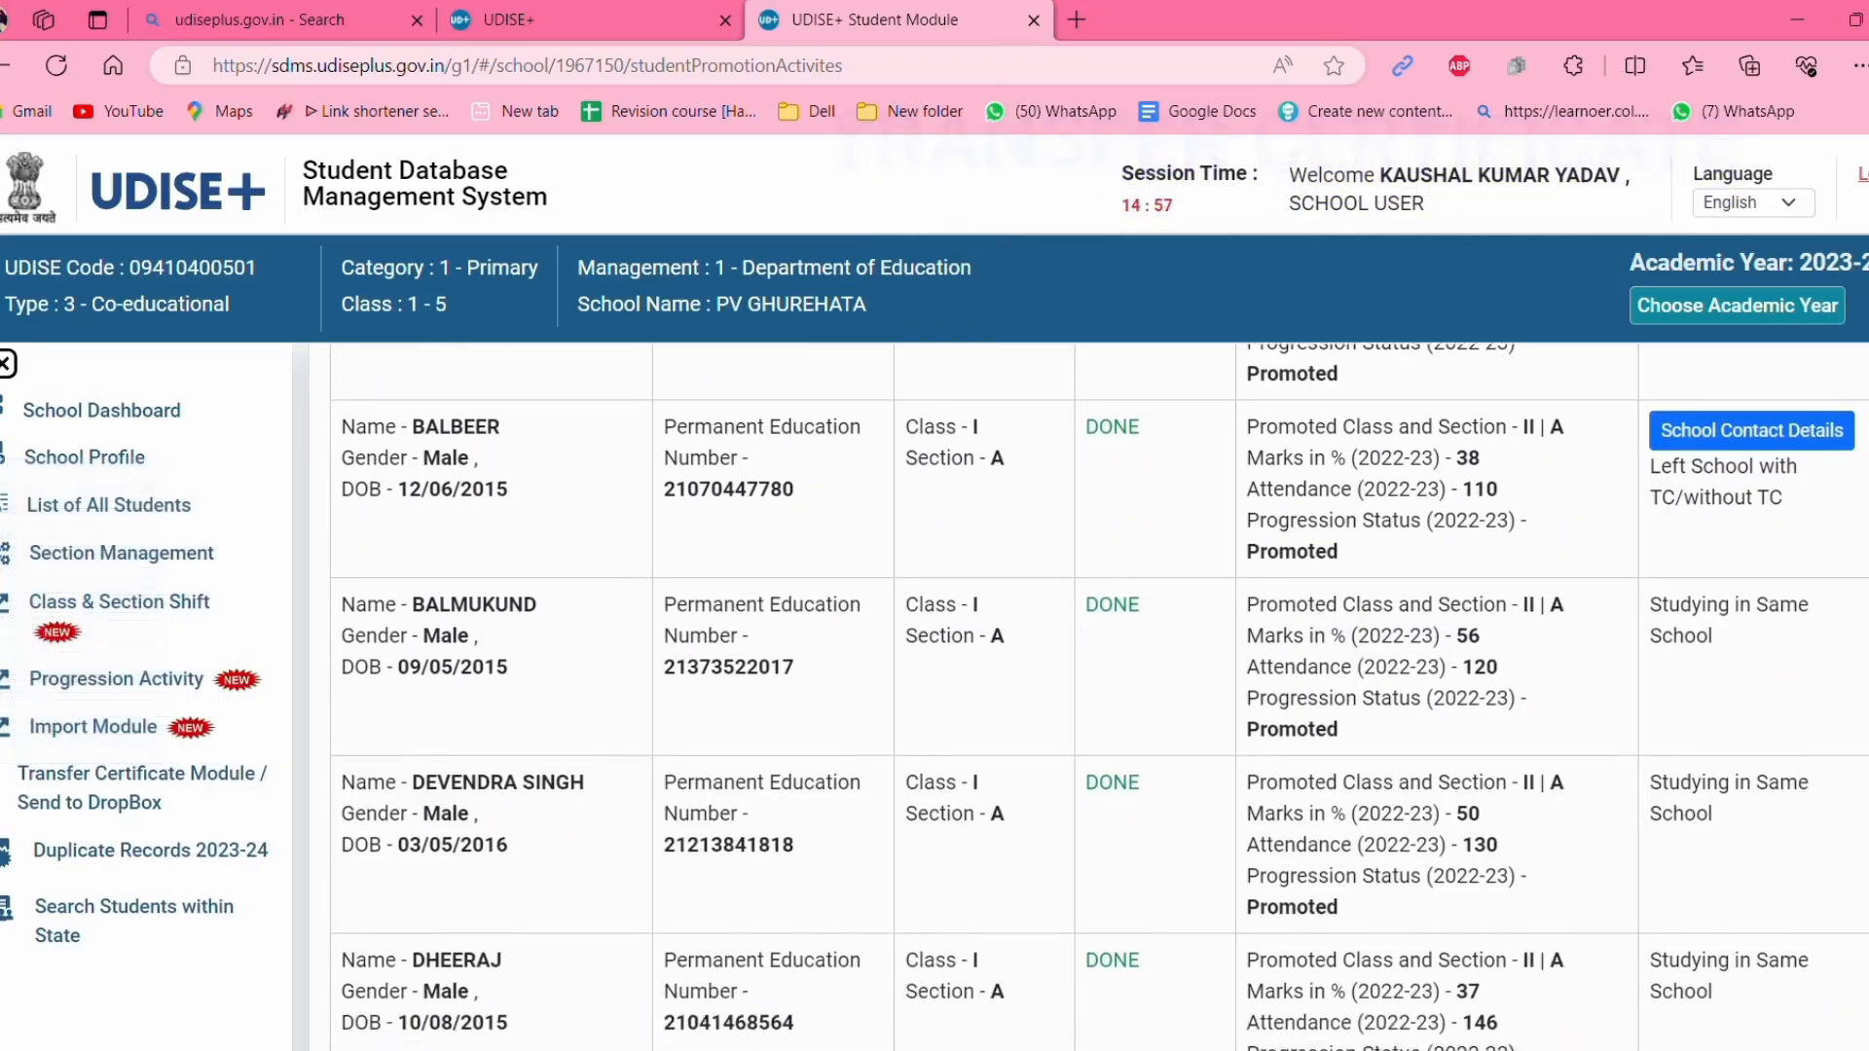
scroll(1070, 682, "down", 7)
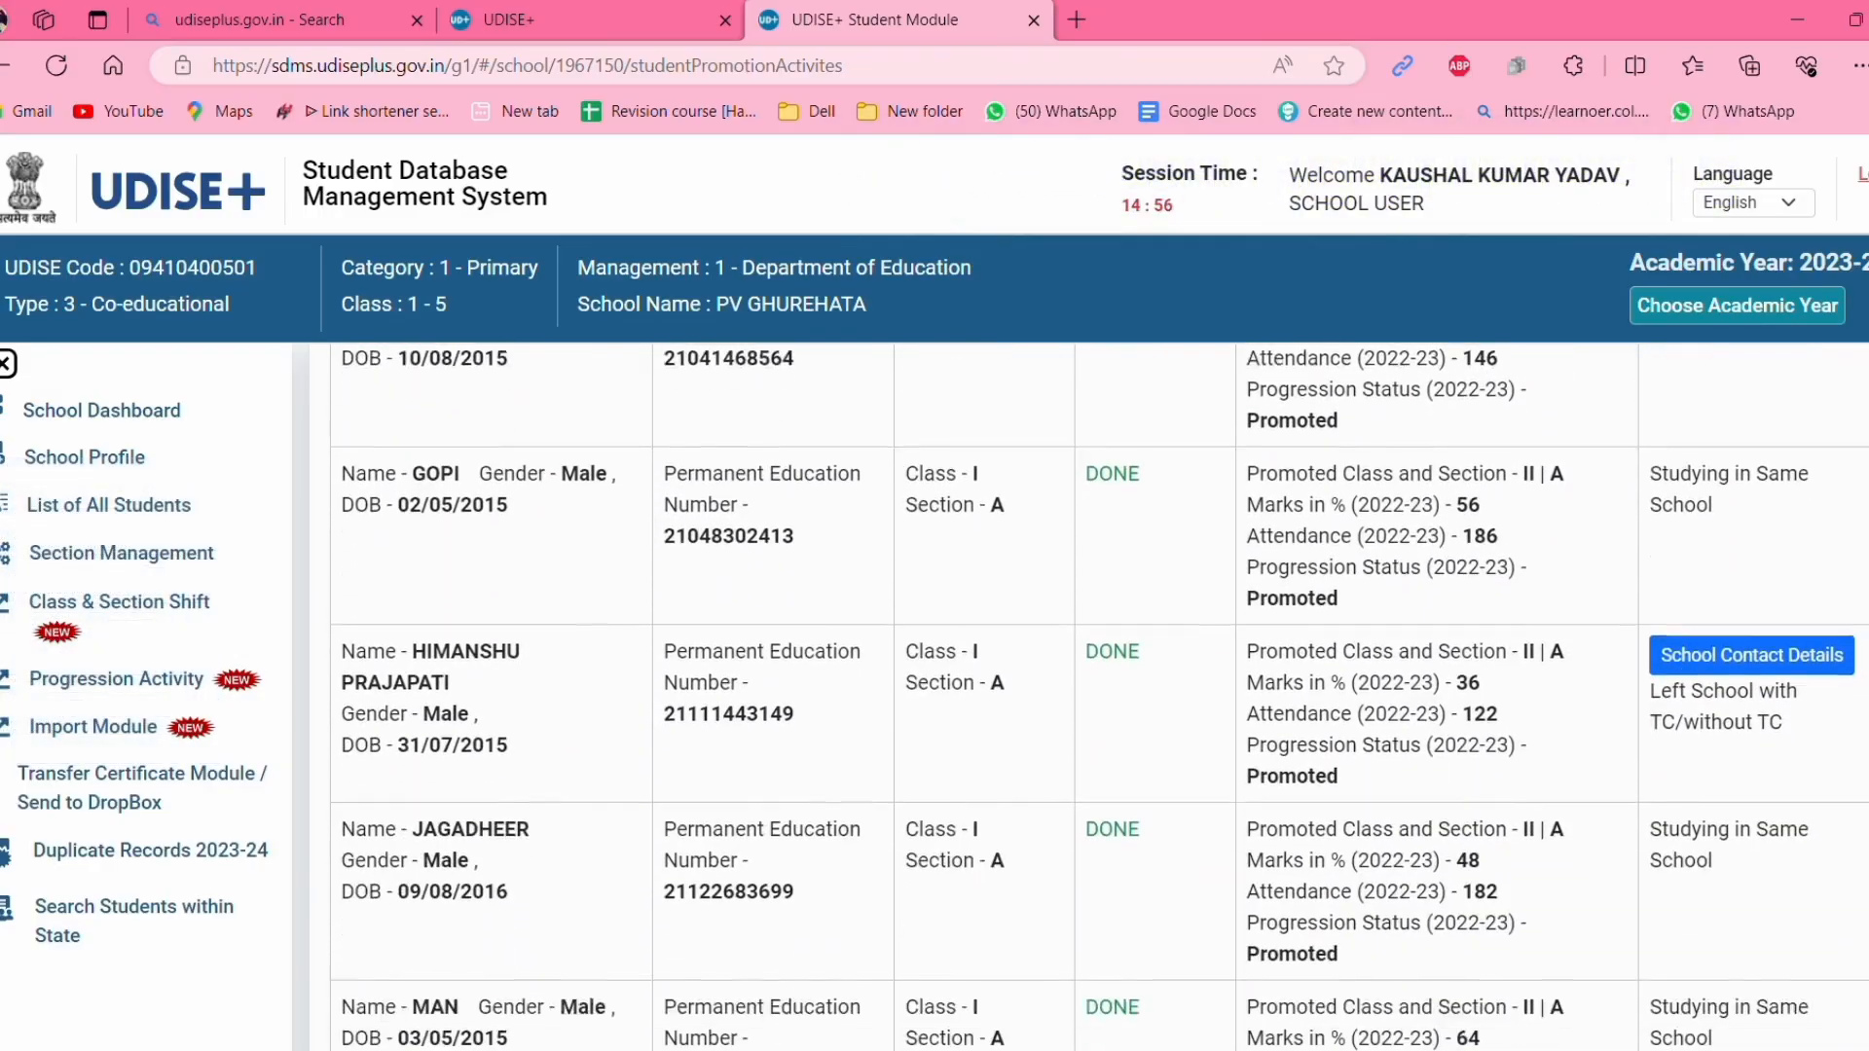
scroll(1070, 681, "down", 1)
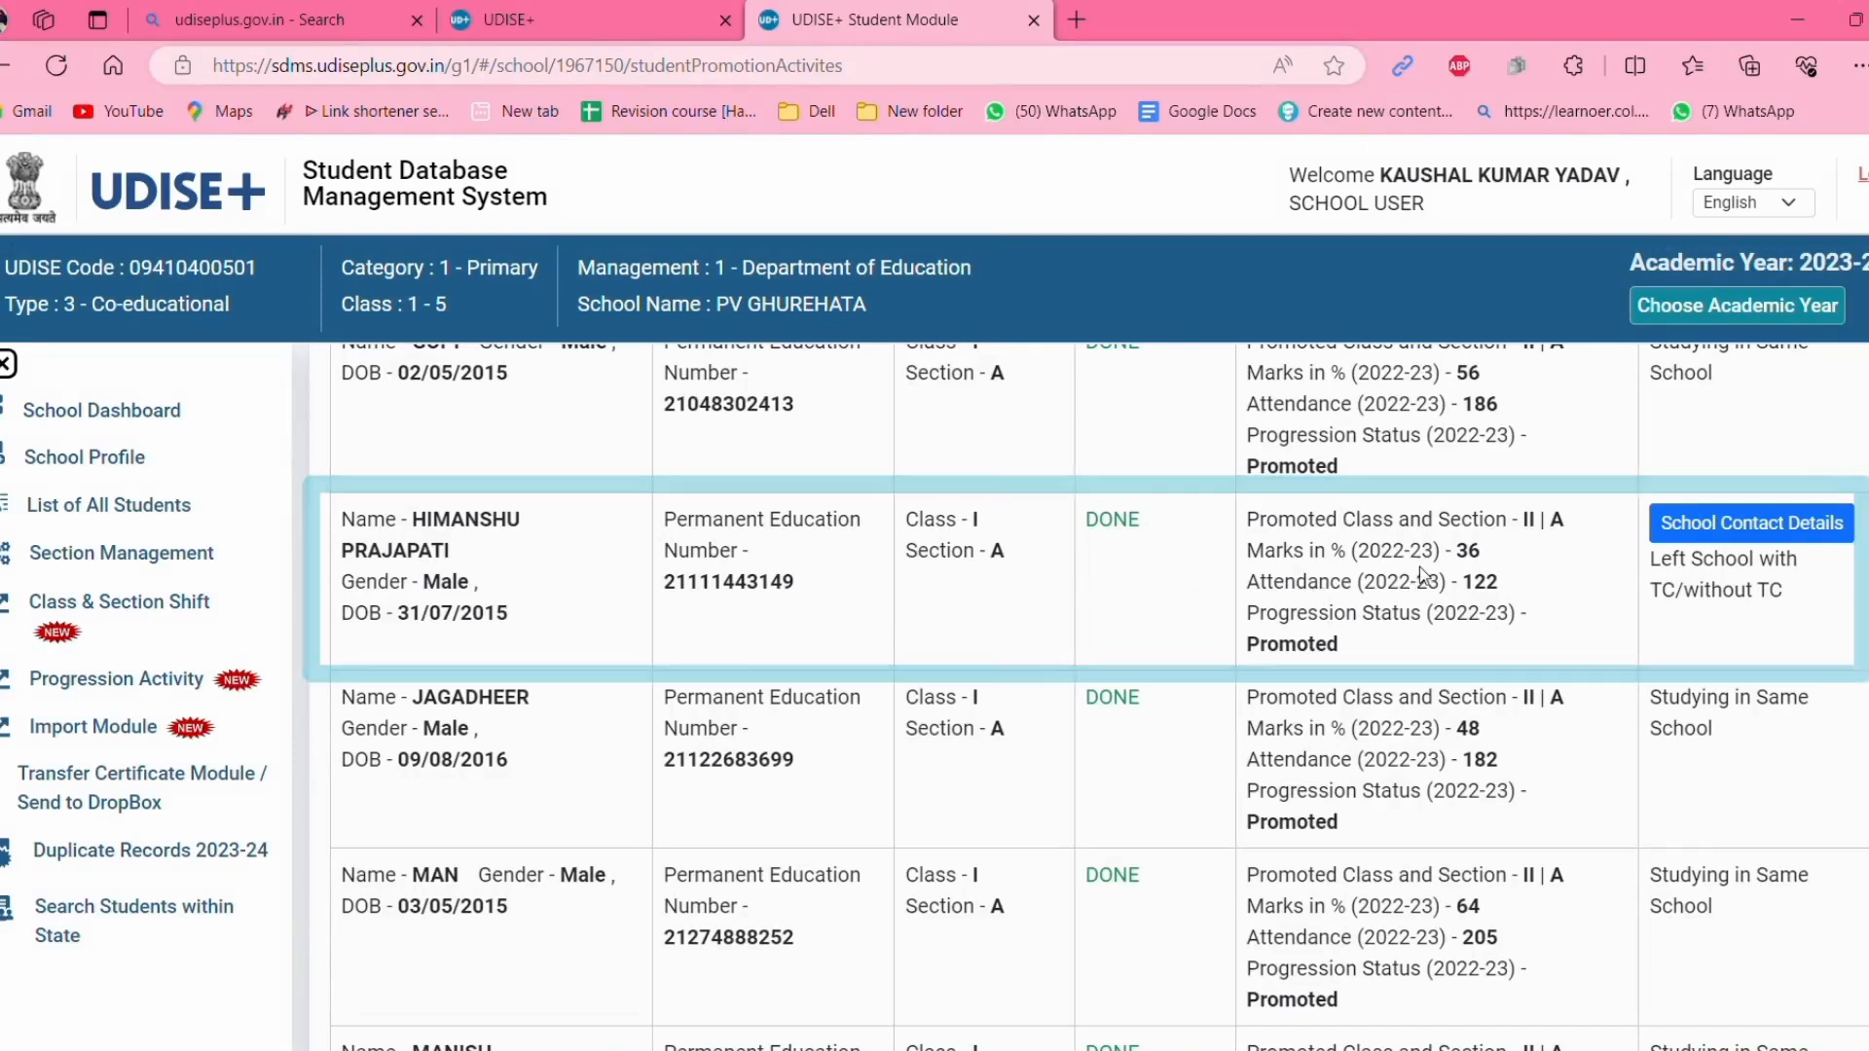
left_click(1742, 531)
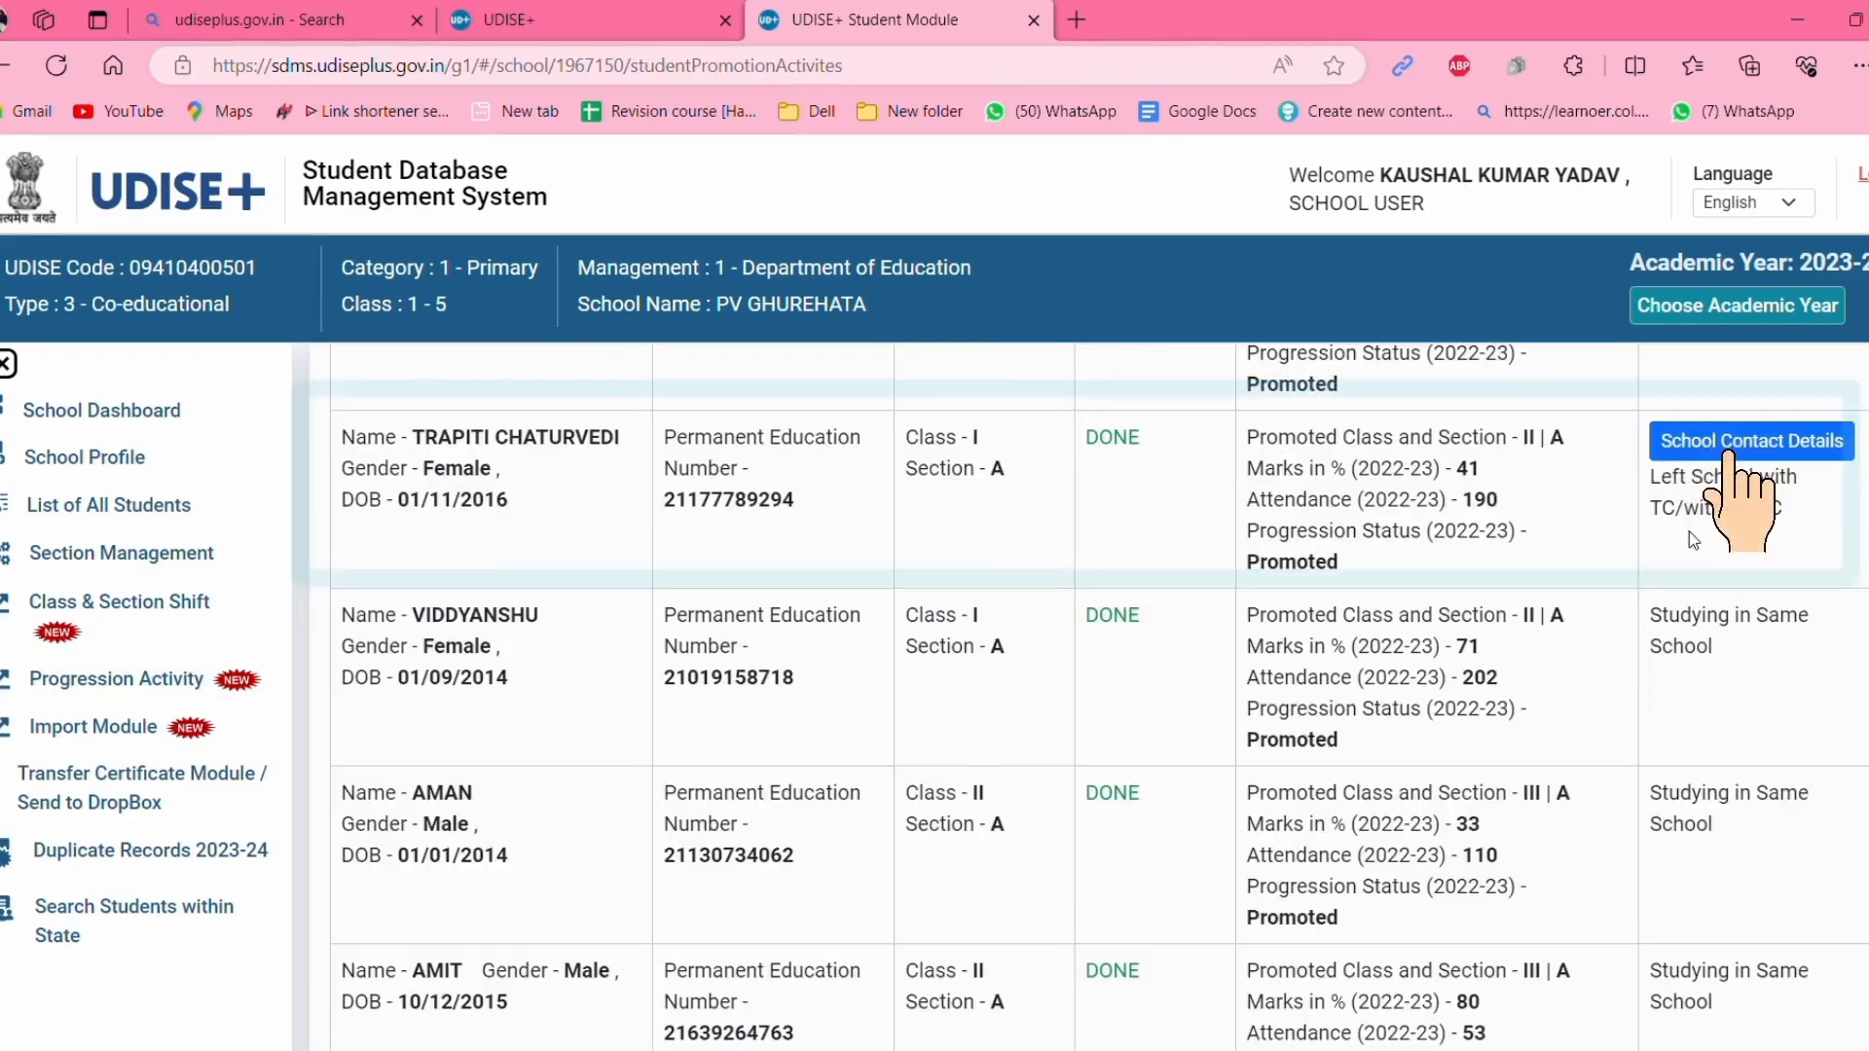
left_click(1747, 449)
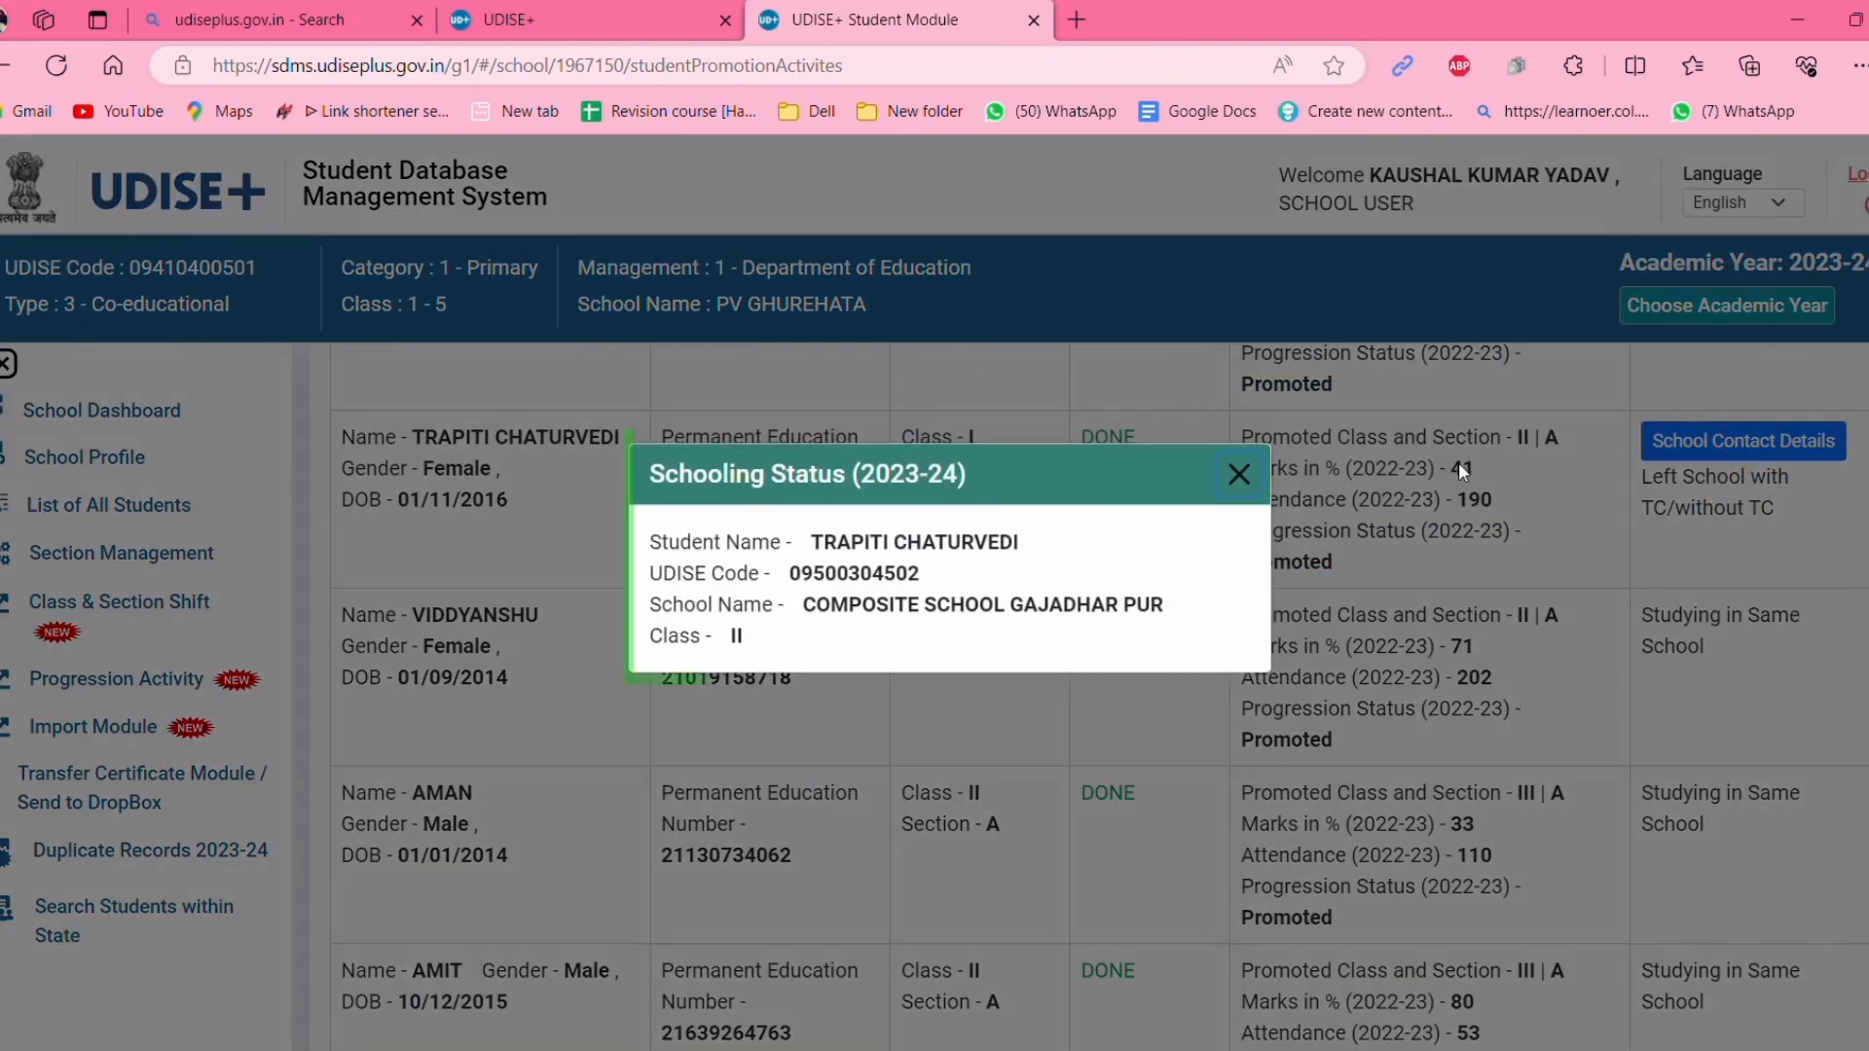